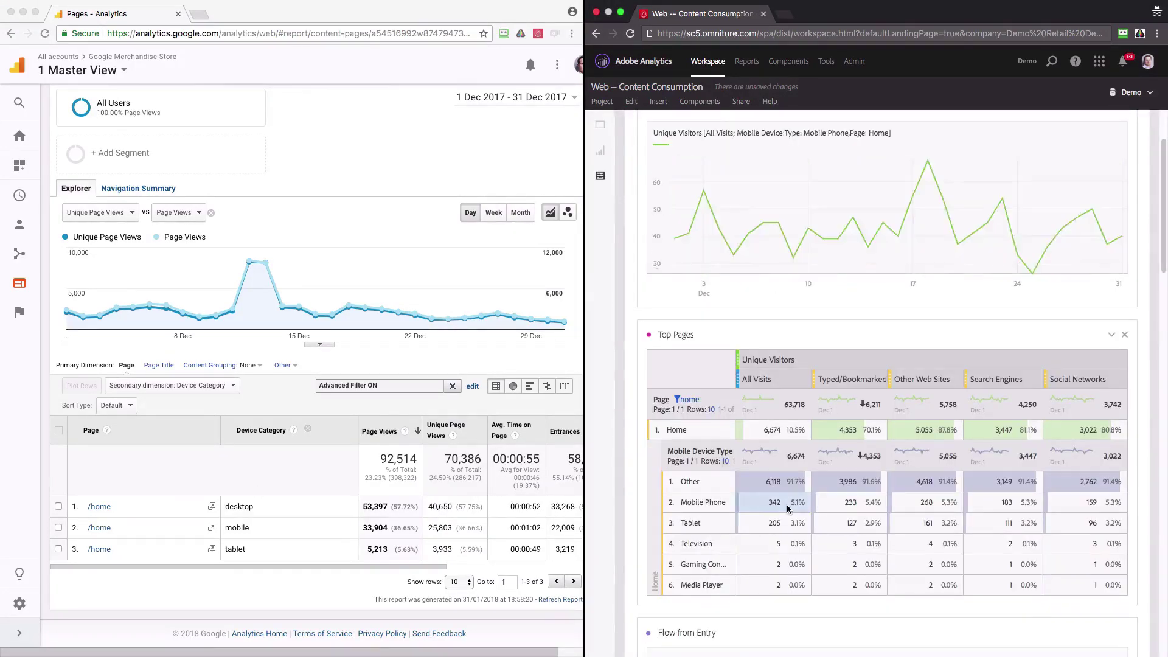
left_click(924, 502)
left_click(1004, 502, "super")
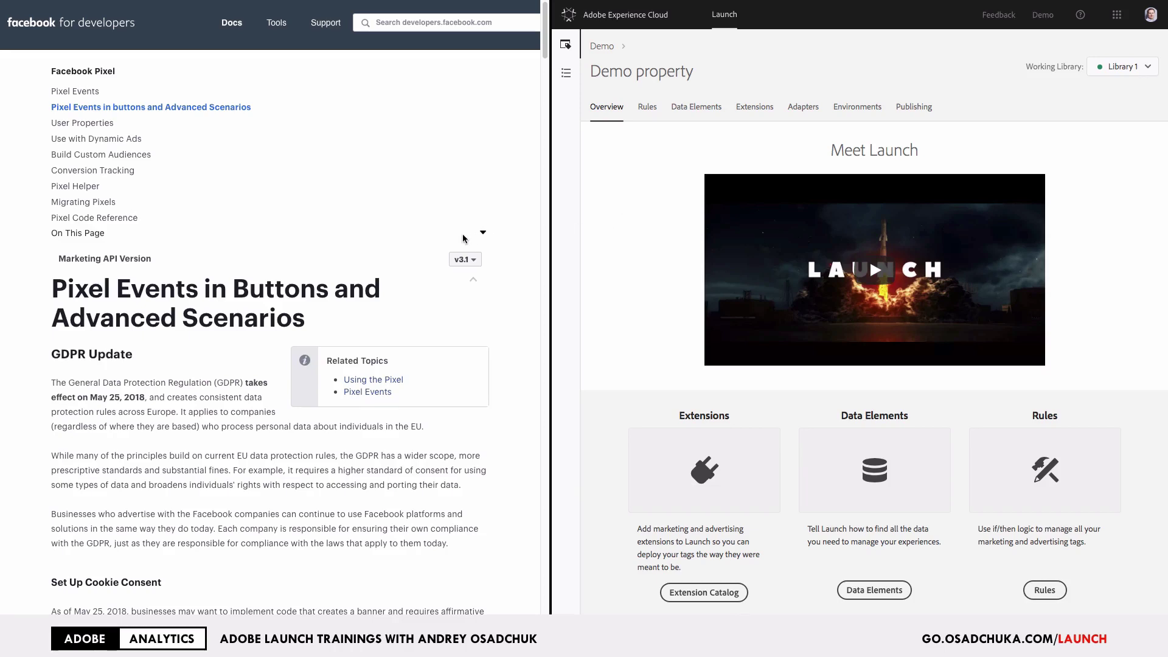
Step: Review the Facebook Pixel documentation on base code and button click tracking, and widen the Launch window beside it
scroll(462, 238, "down", 20)
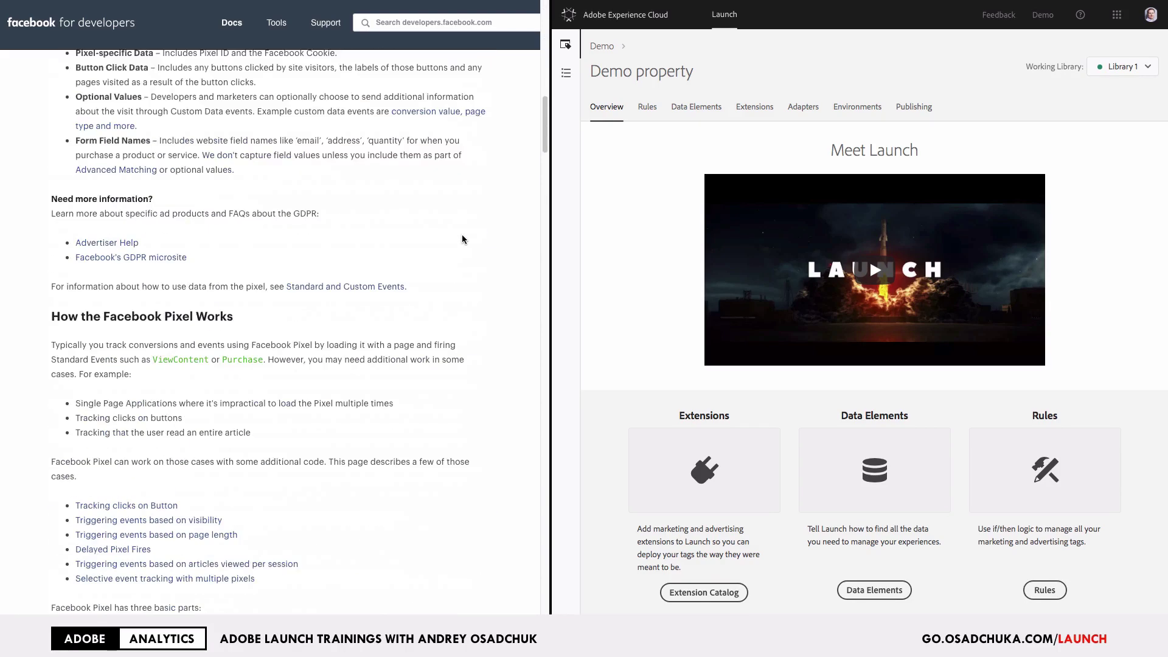
scroll(461, 239, "down", 10)
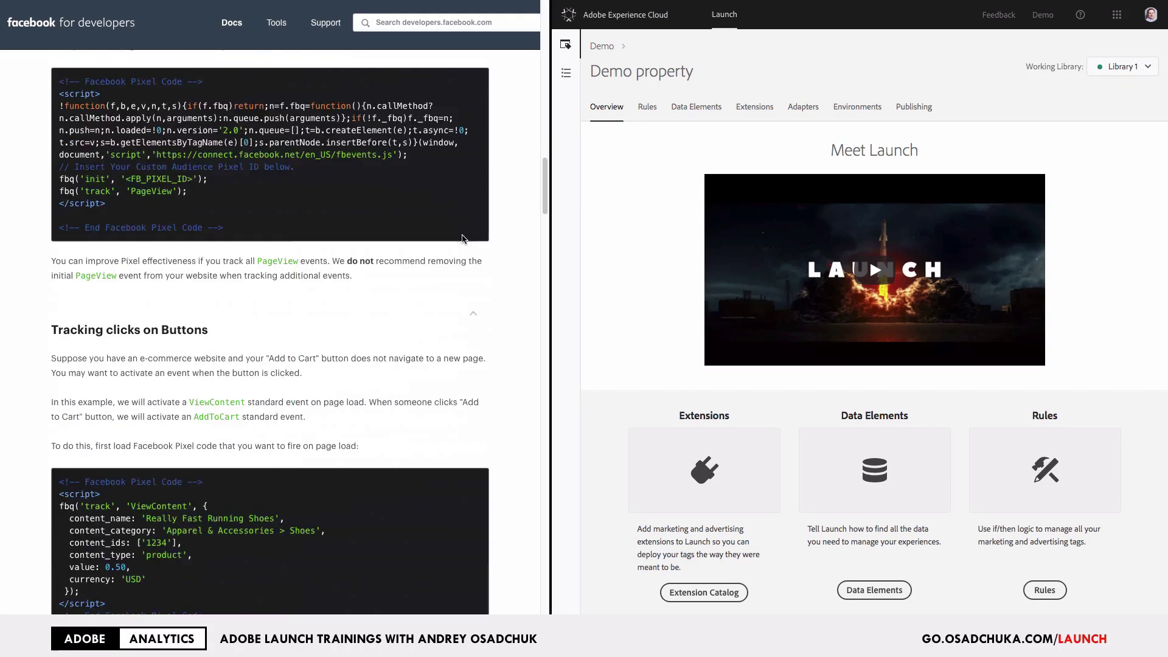
scroll(462, 239, "down", 4)
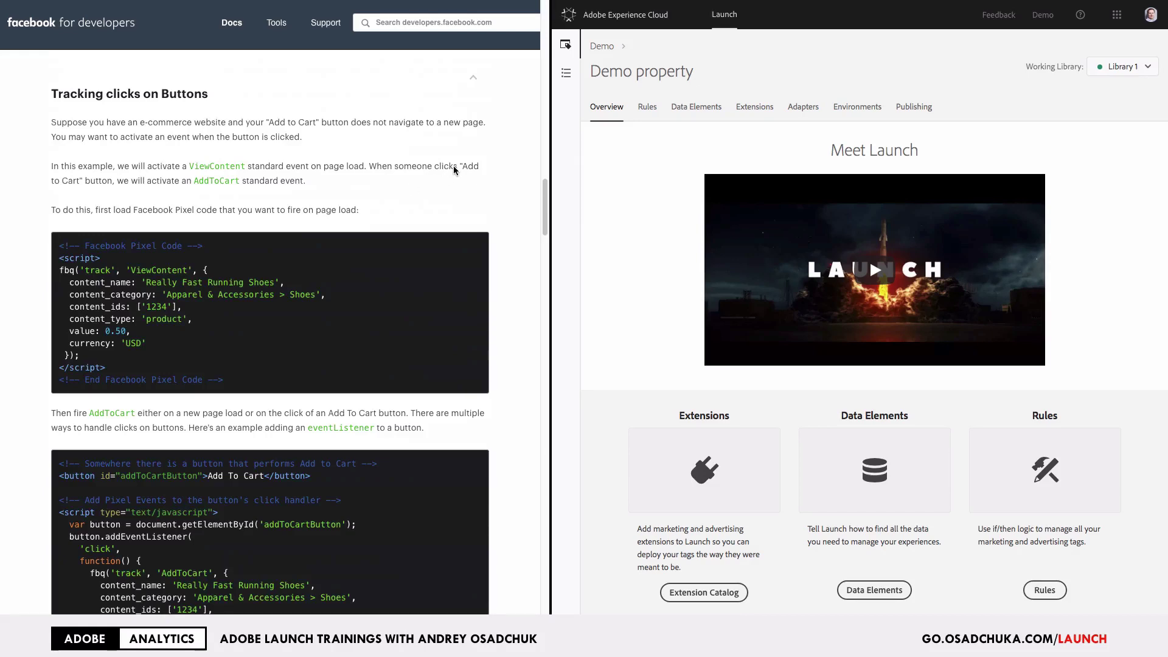
left_click_drag(550, 174, 183, 177)
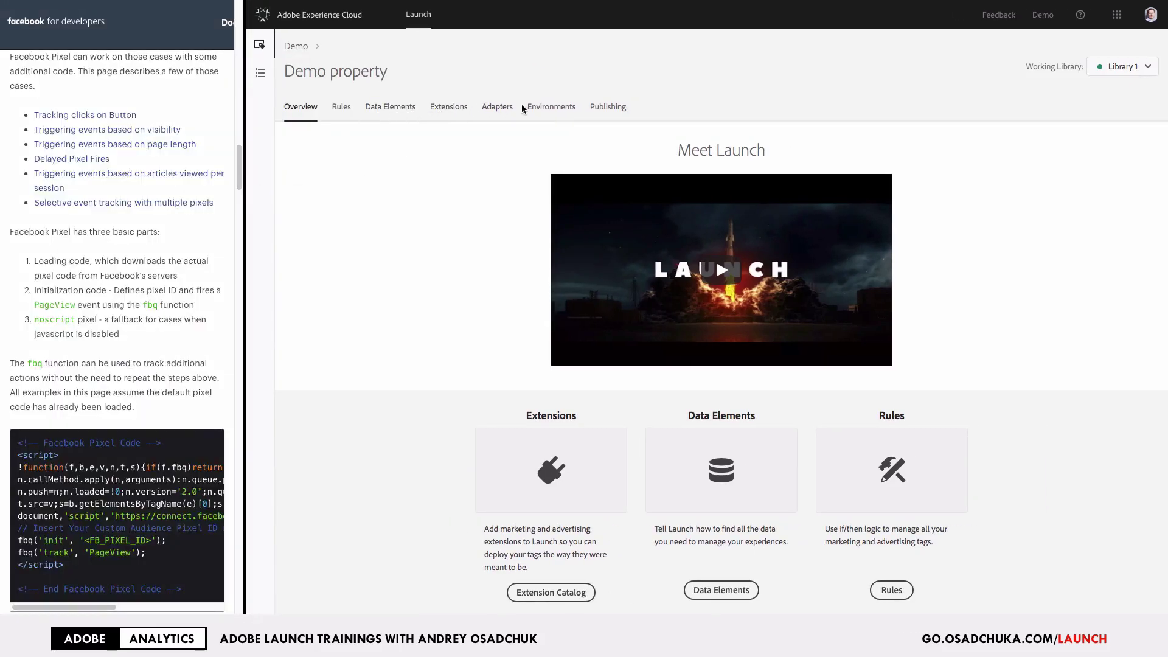
Step: Start a new data element named environment using the SDI Toolkit extension's Launch Build Info type
left_click(462, 108)
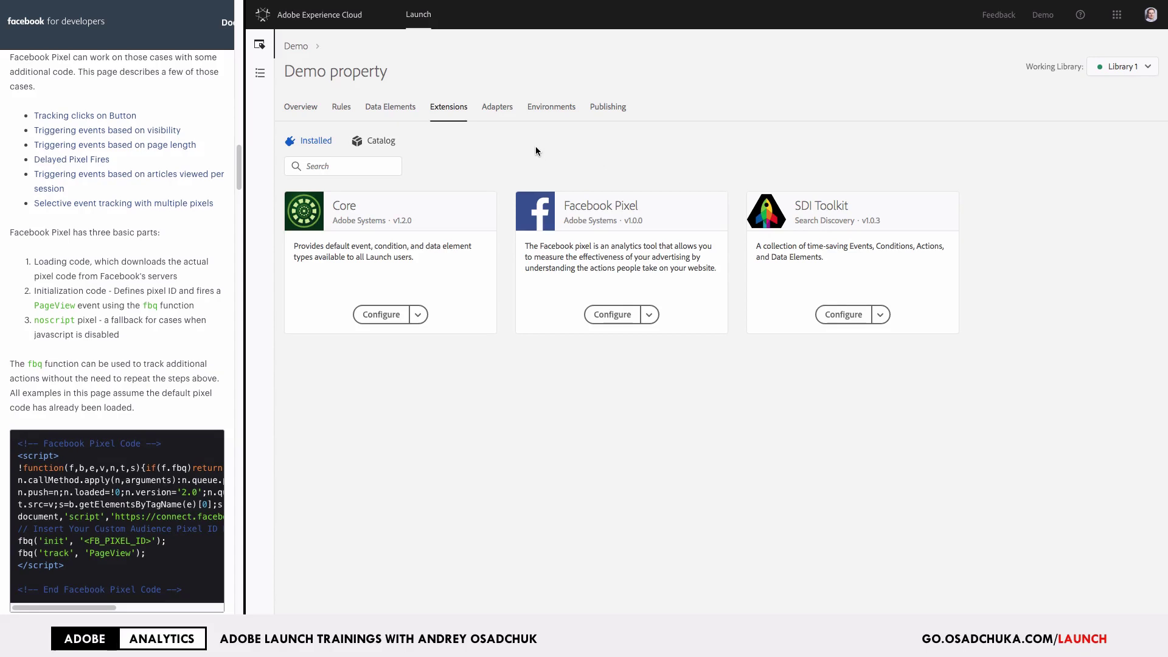
left_click(409, 116)
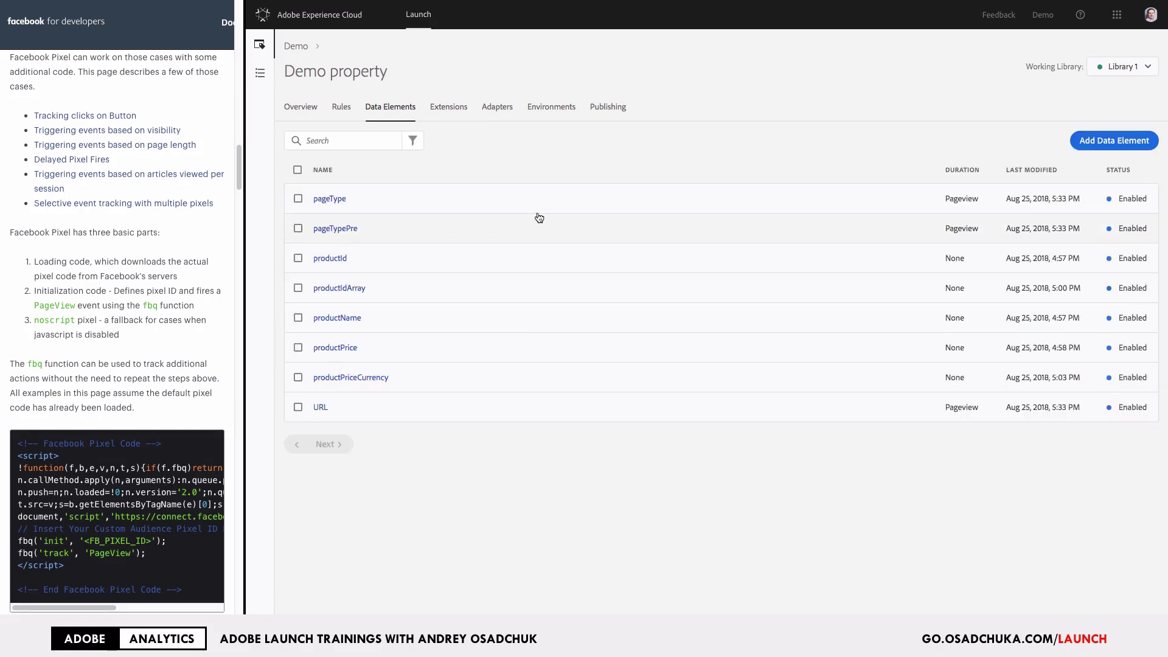
left_click(1089, 144)
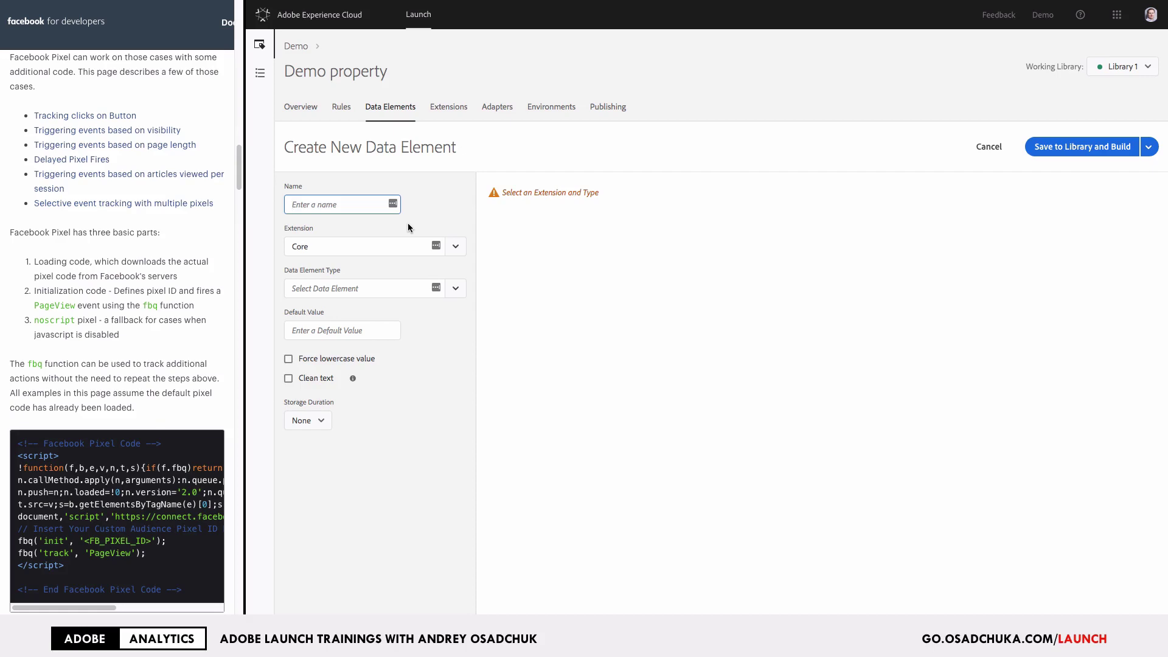
type("environment")
left_click(456, 249)
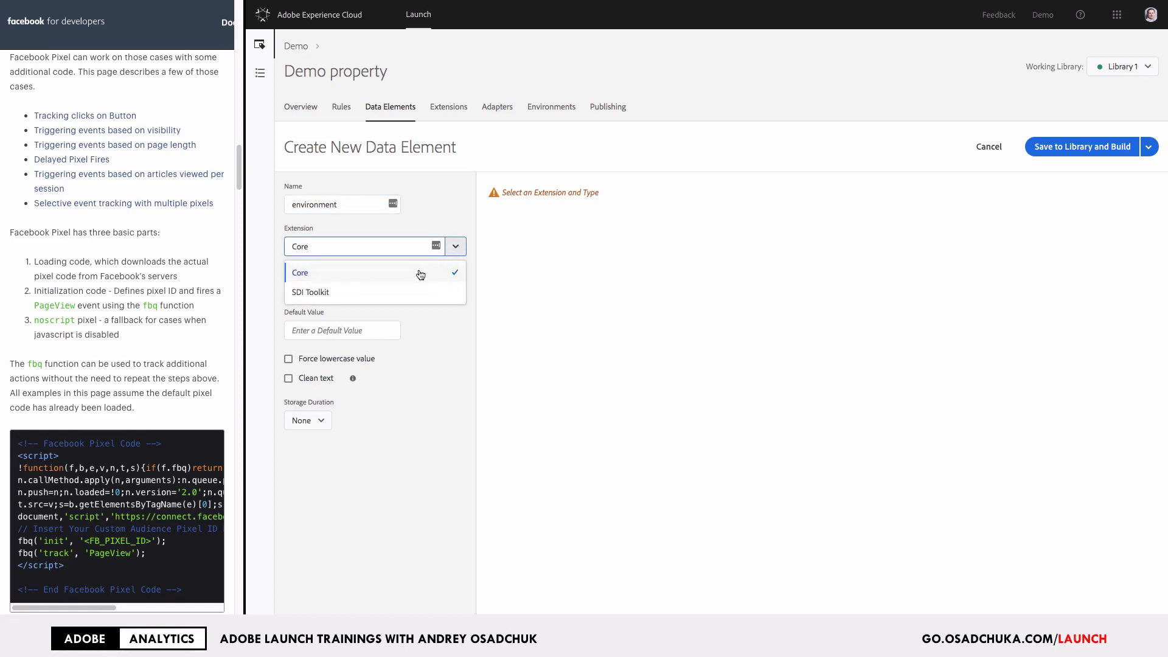
left_click(401, 292)
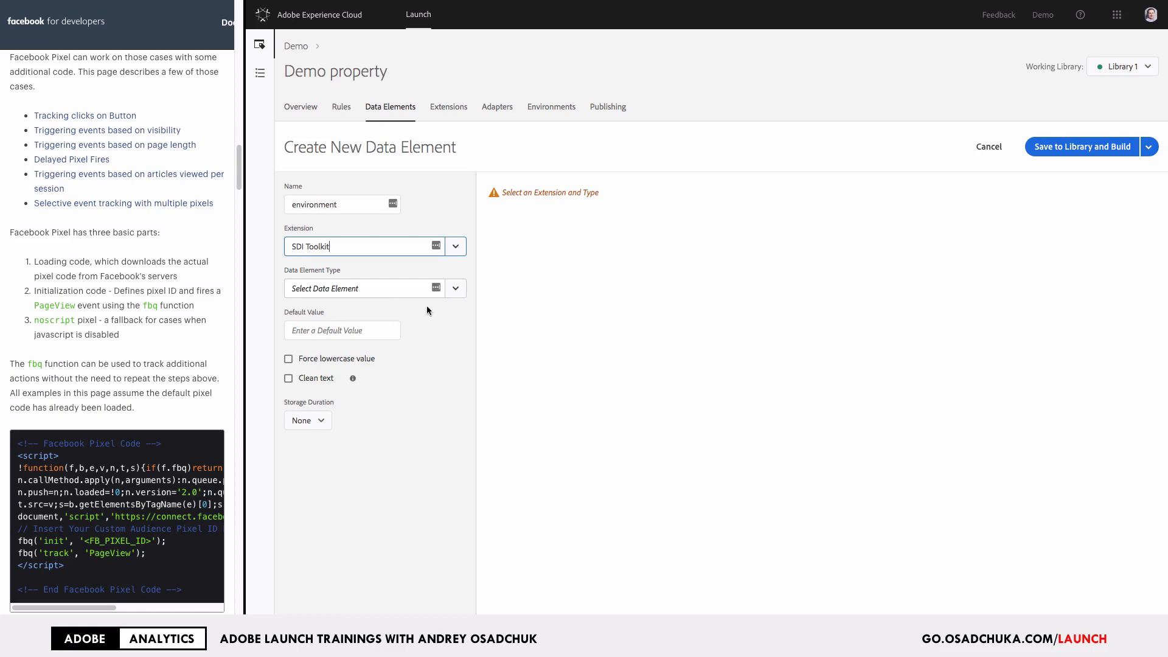
left_click(455, 289)
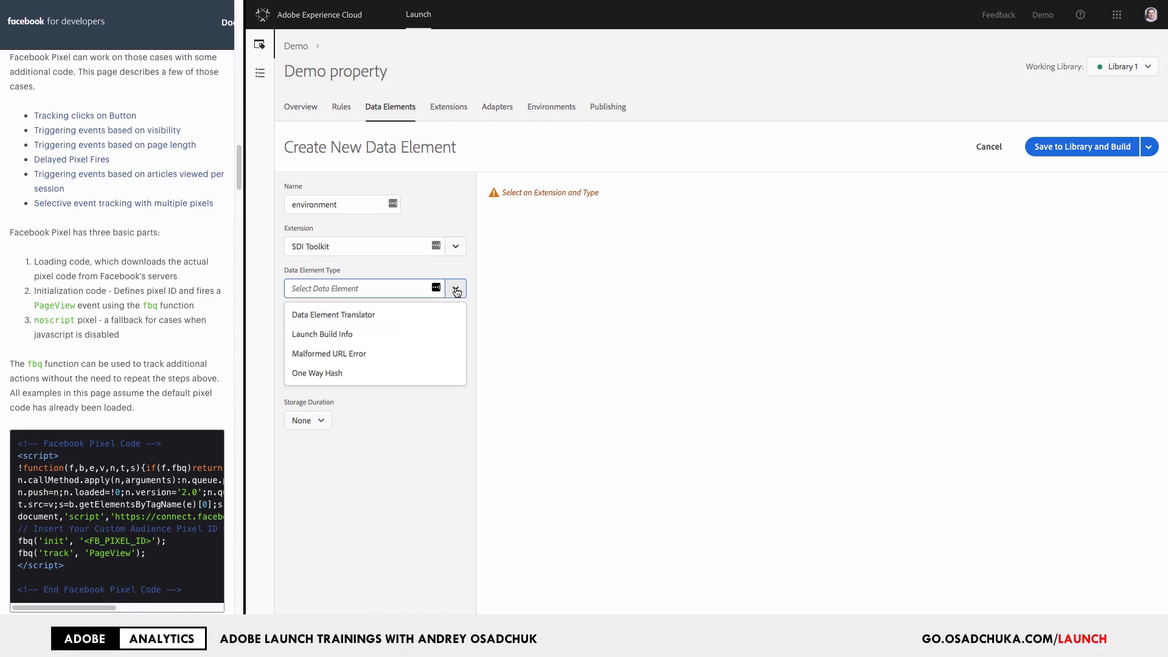
left_click(358, 336)
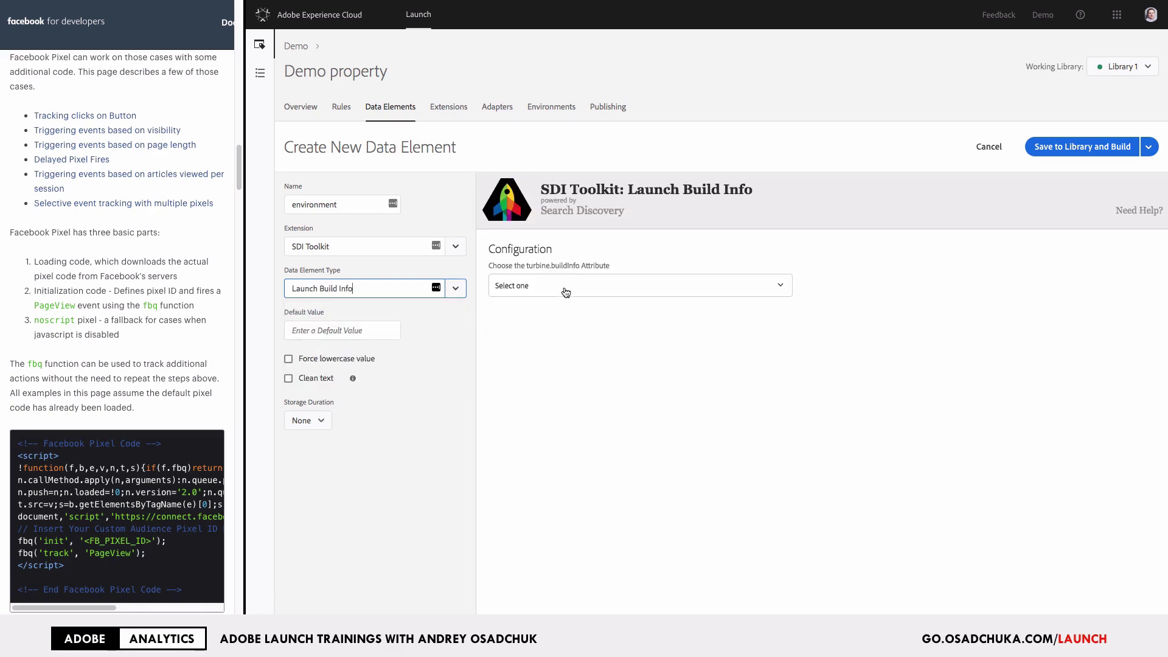
Step: Choose environment as the turbine.buildInfo attribute and save the data element to the library with a build
left_click(565, 292)
left_click(545, 383)
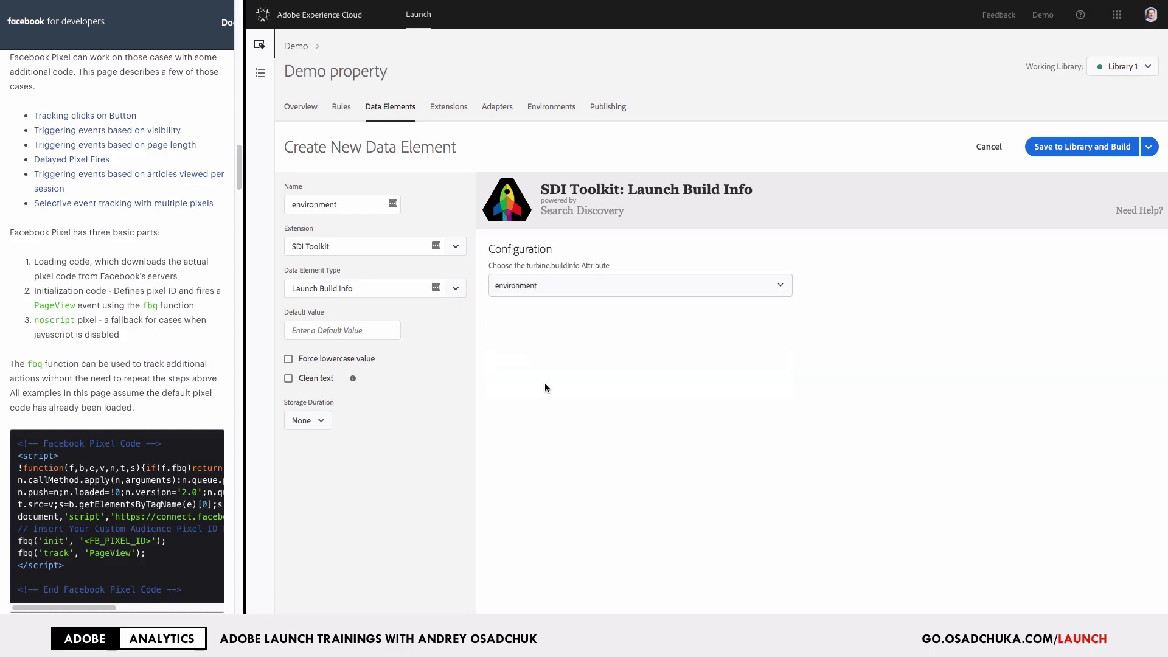
left_click(1065, 149)
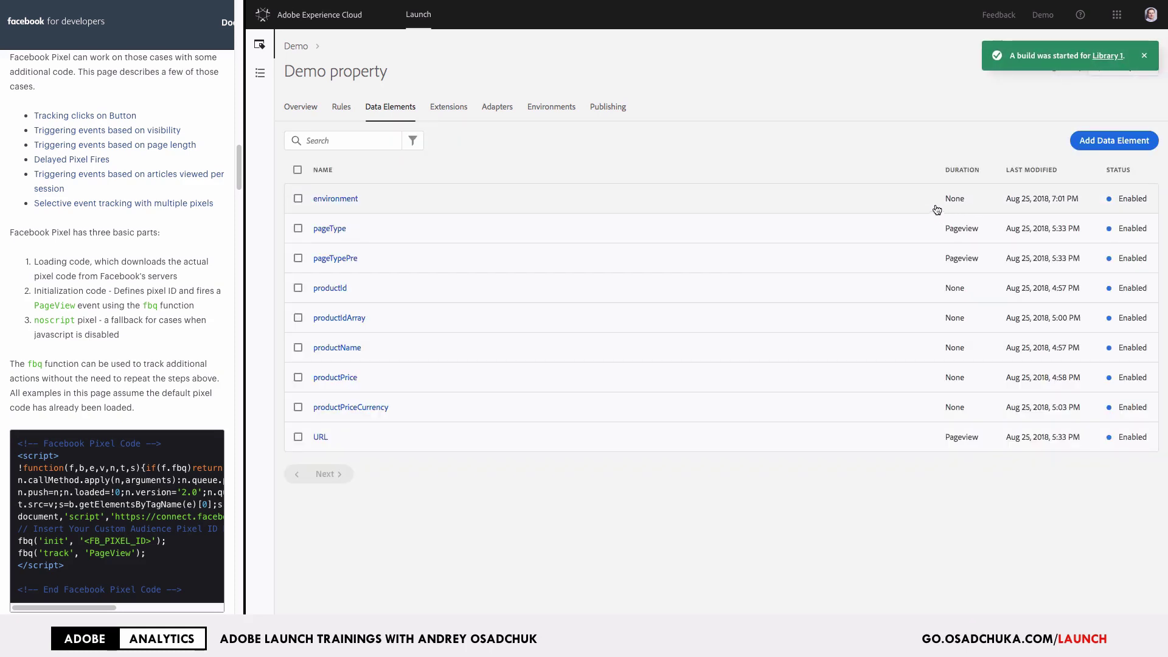
Step: Start another data element named facebookId using the SDI Toolkit extension's Data Element Translator type
left_click(1102, 143)
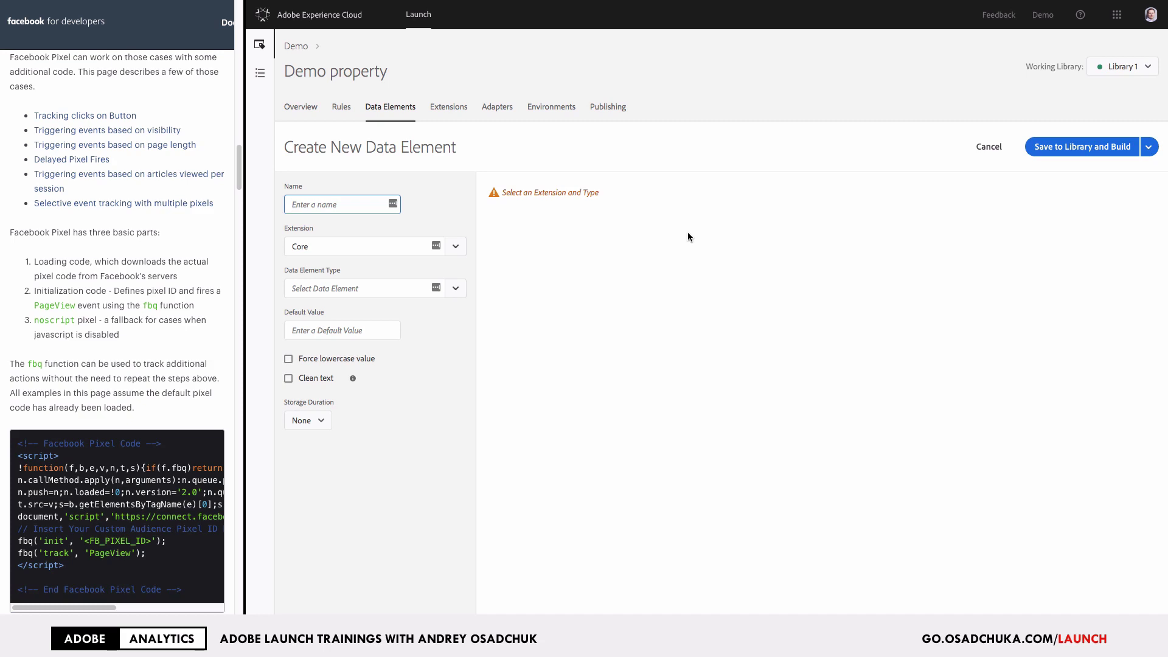
left_click(337, 205)
type("facebookId")
left_click(456, 247)
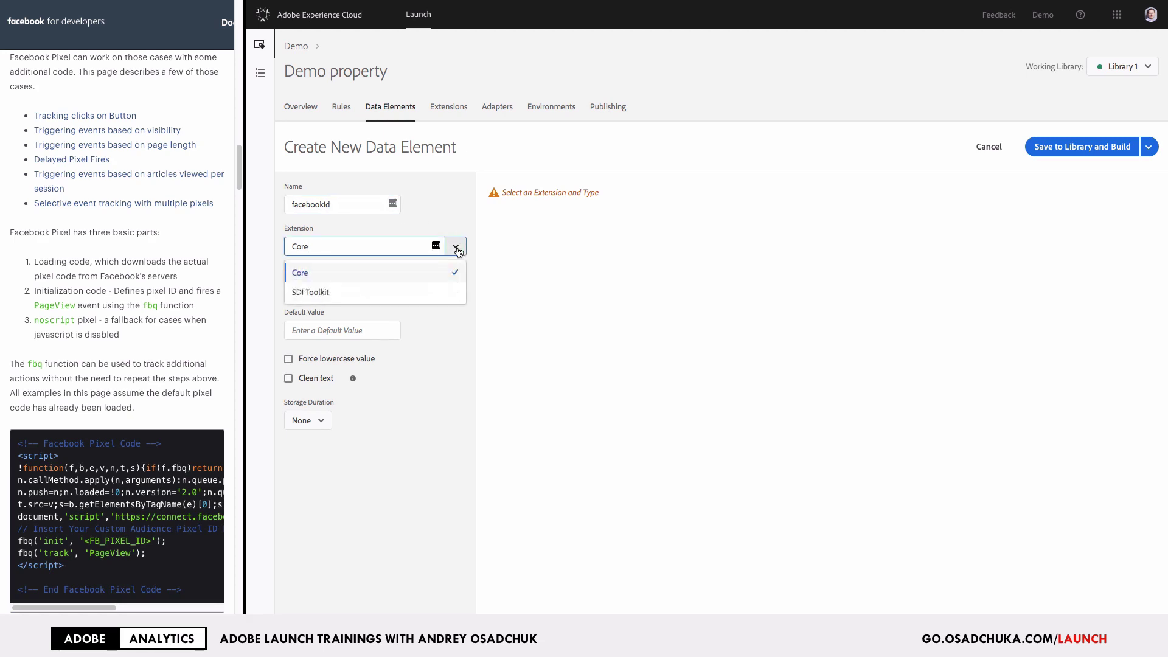
left_click(360, 292)
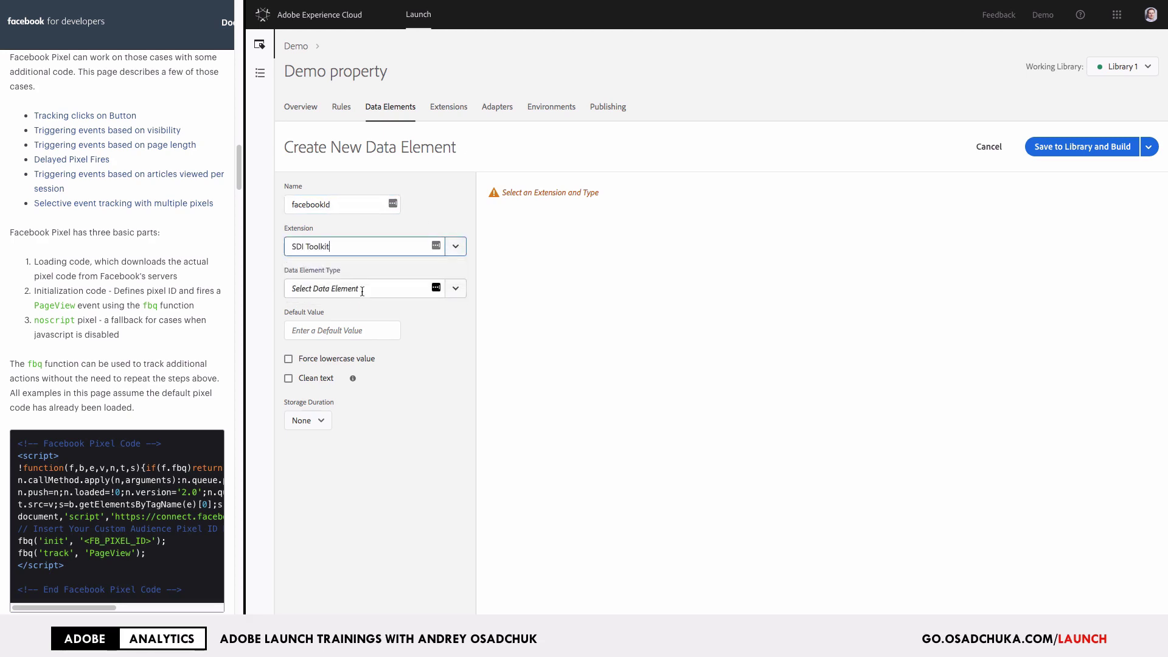
left_click(455, 291)
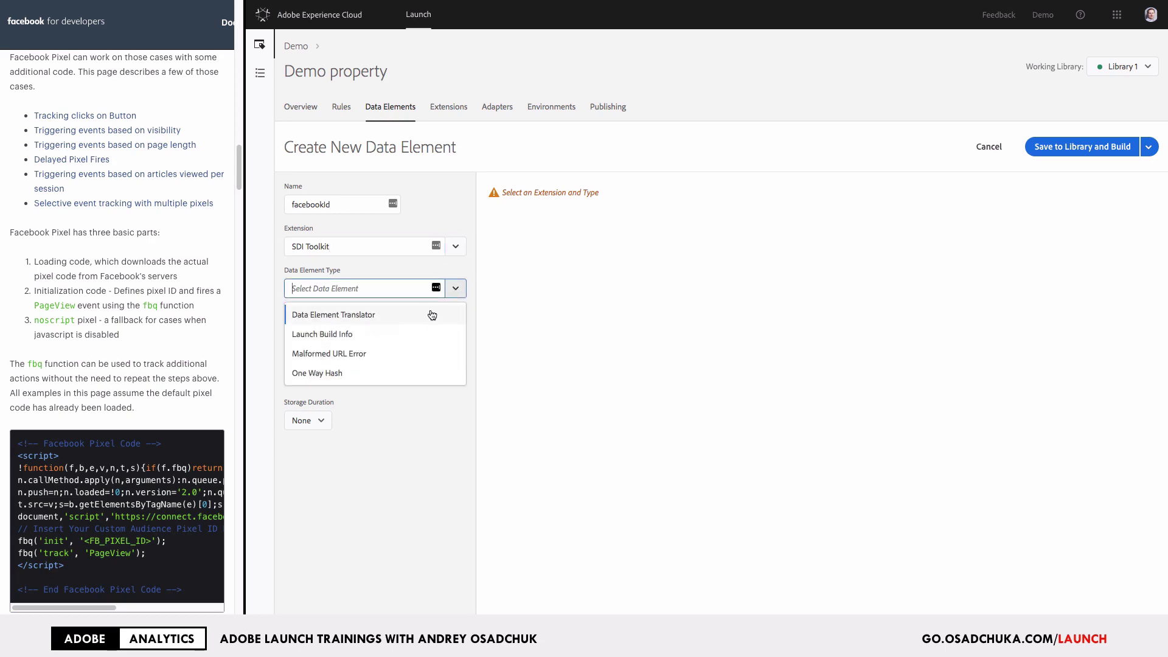
left_click(368, 315)
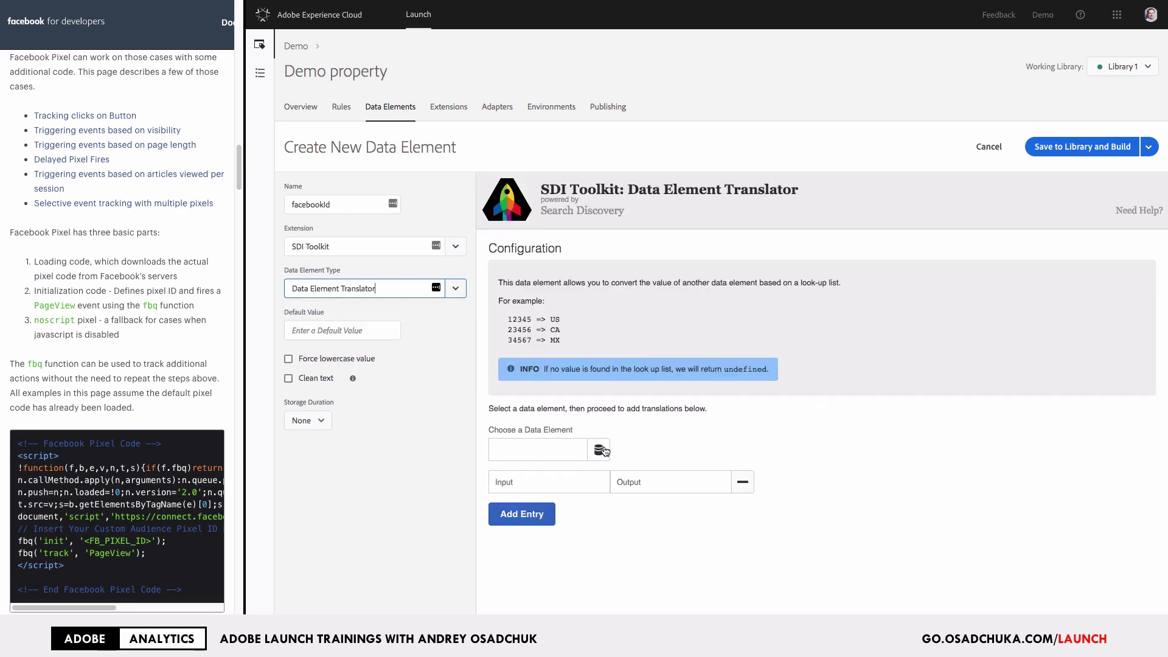
Step: Use the environment data element as the translator's source and map the input development to the output 1001
left_click(603, 450)
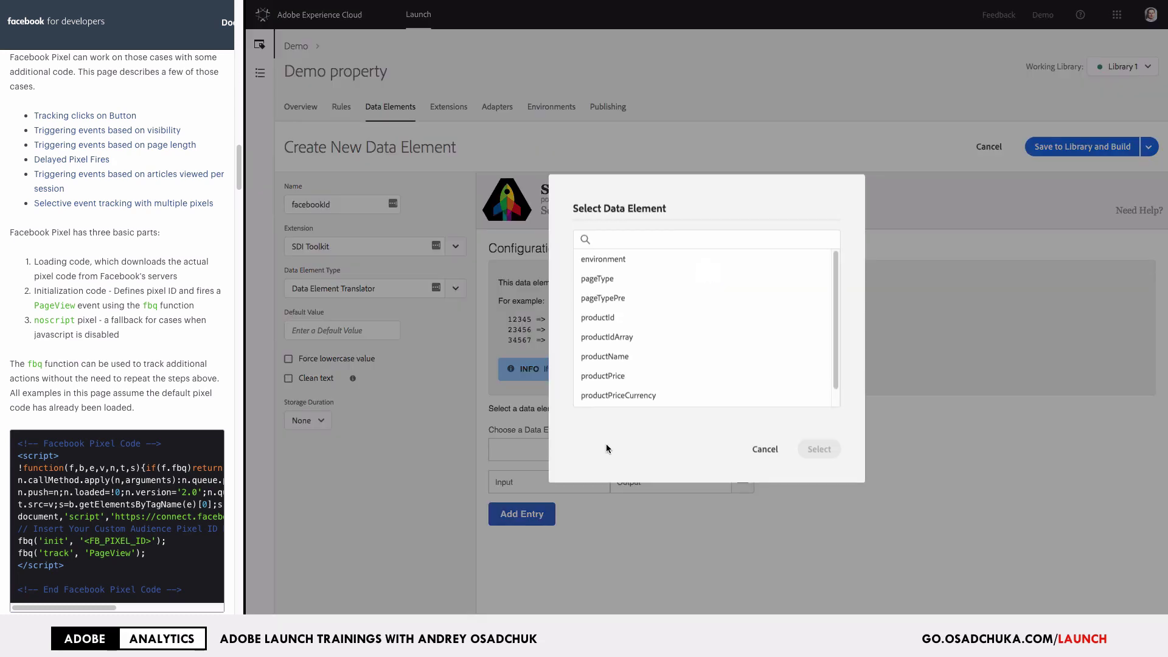
left_click(703, 261)
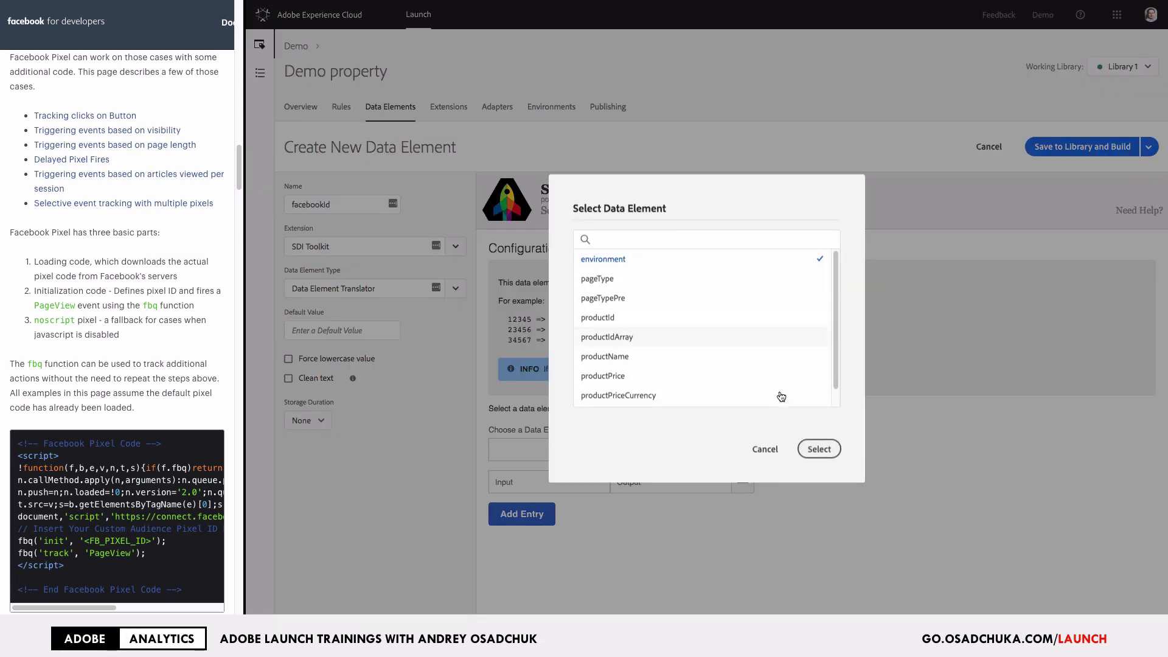
left_click(817, 449)
left_click(537, 483)
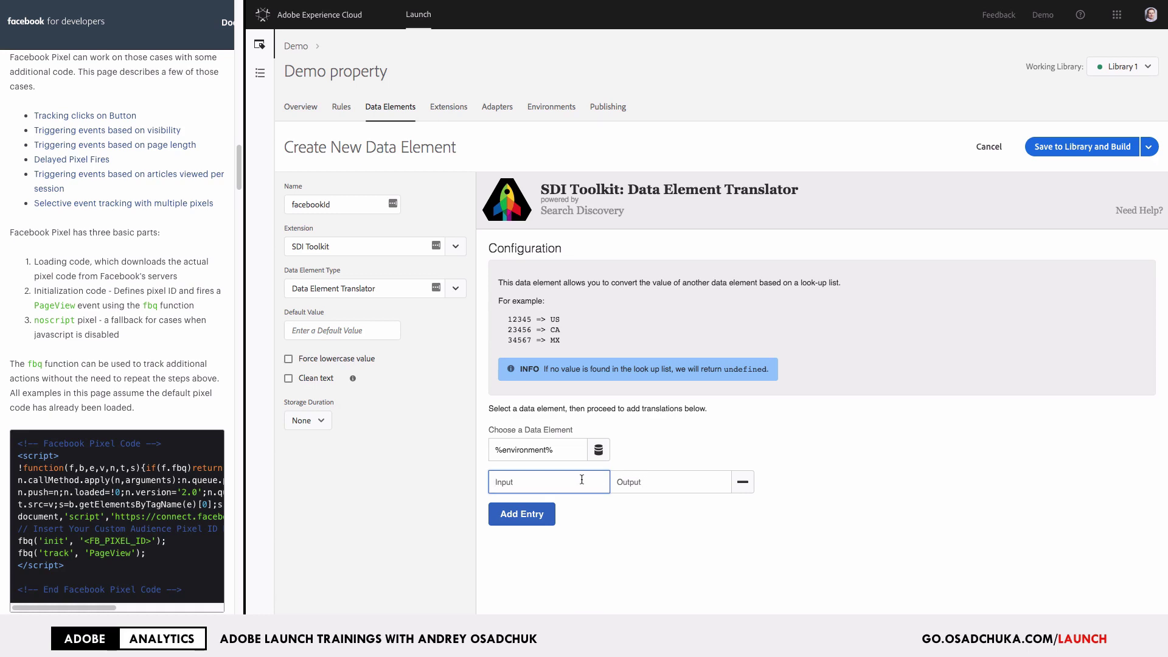
type("development")
key("Tab")
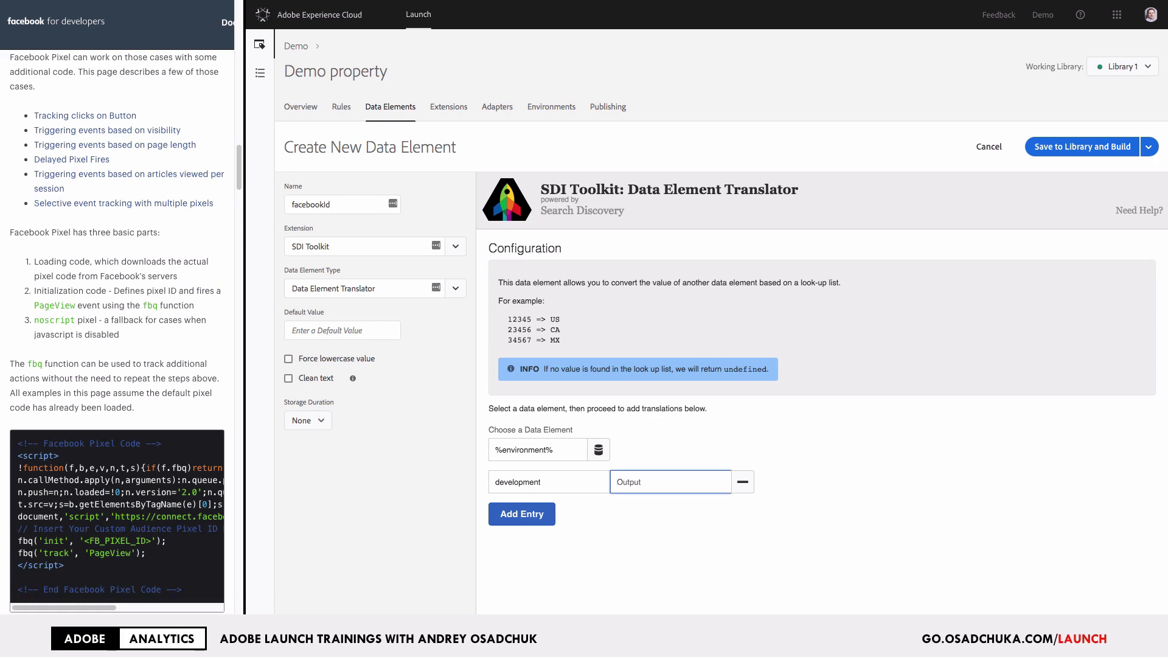
type("1001")
Step: Add a second translation entry mapping the input staging to the output 1002
left_click(531, 513)
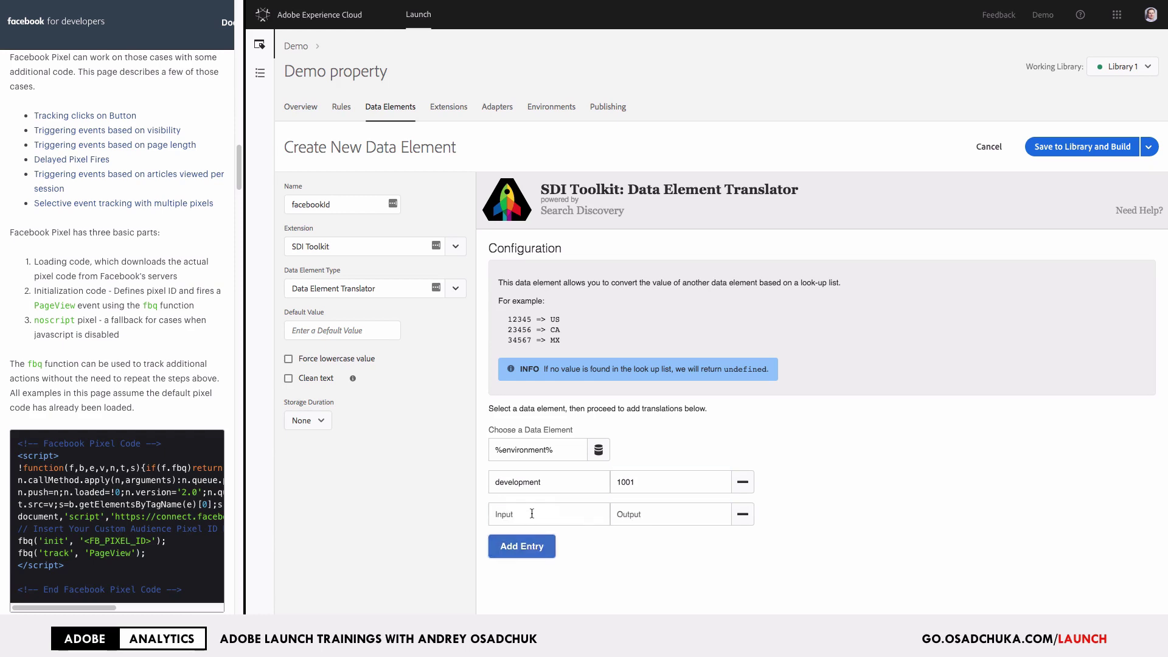
left_click(531, 513)
type("staging")
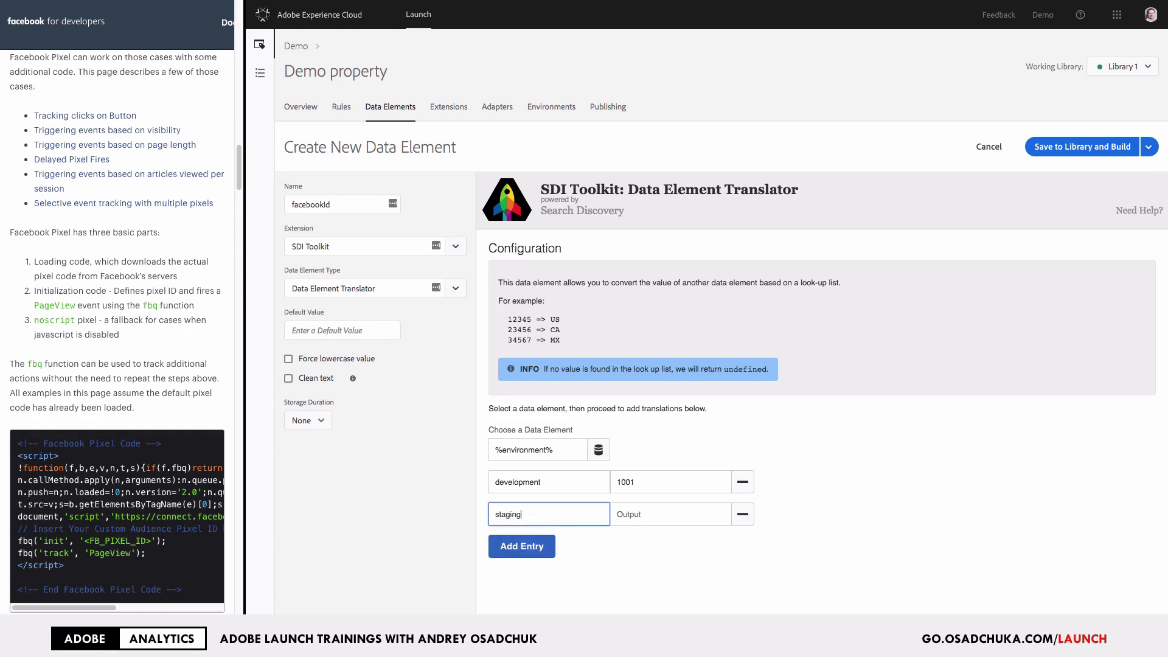
key("Tab")
type("1002")
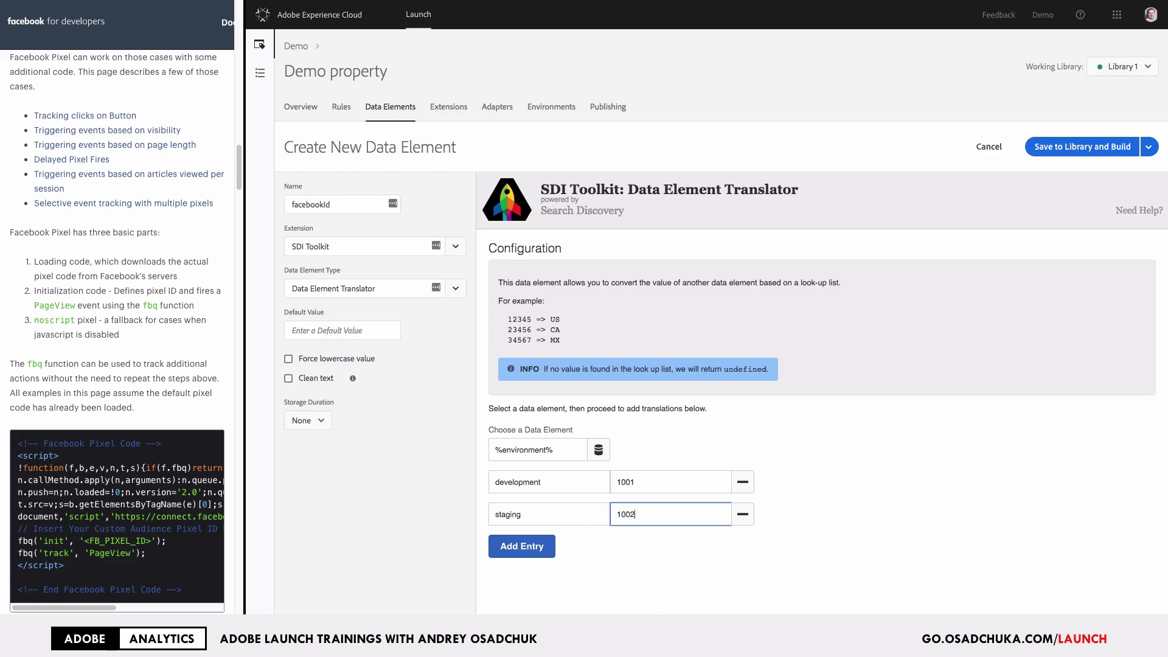
Step: Add a third translation entry mapping production to 1003, and save the data element to the library with a build
left_click(527, 545)
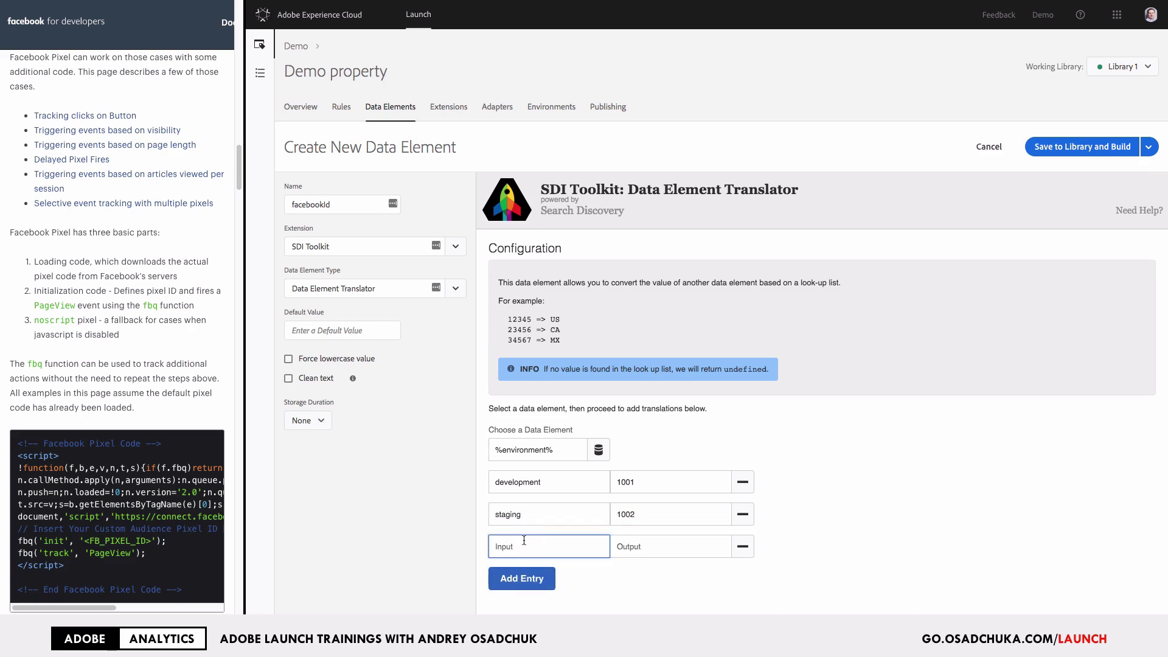
type("production")
key("Tab")
type("100")
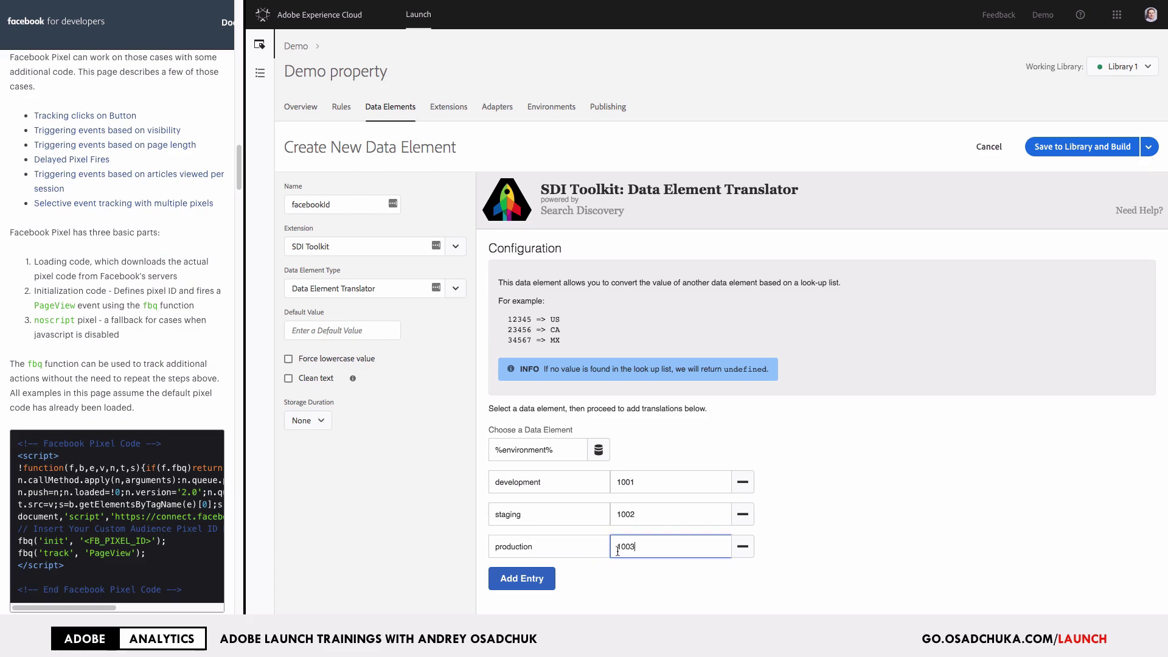
type("3")
key("ctrl+a")
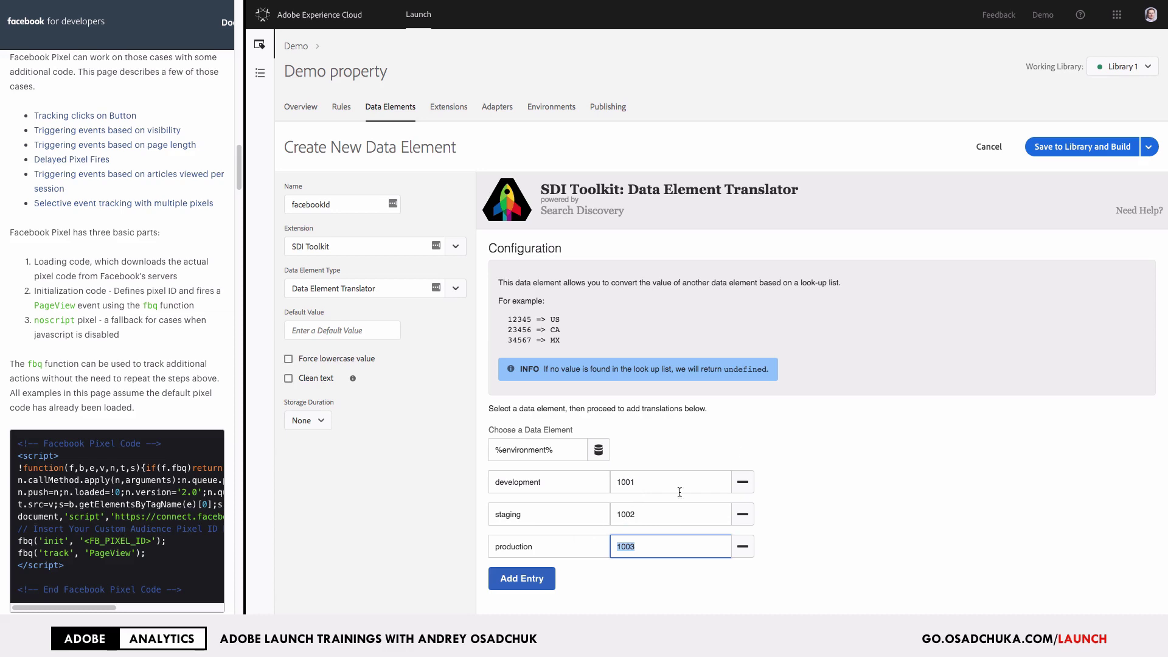
left_click(1061, 150)
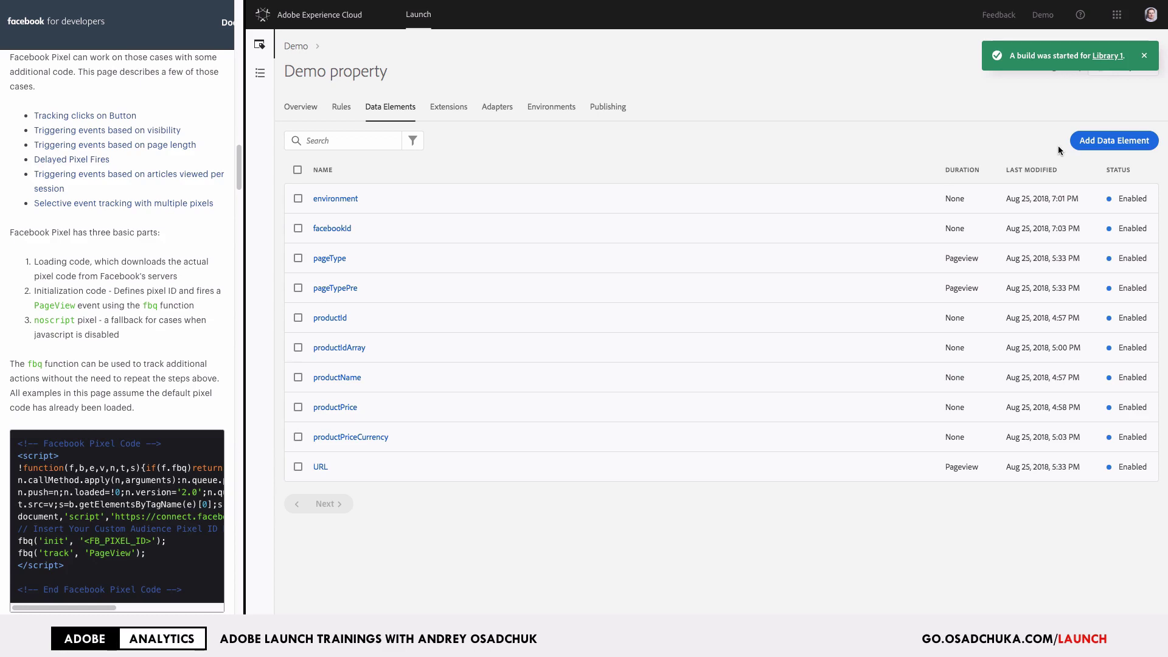
Step: Create a new rule in the Demo property and name it All pages
left_click(341, 107)
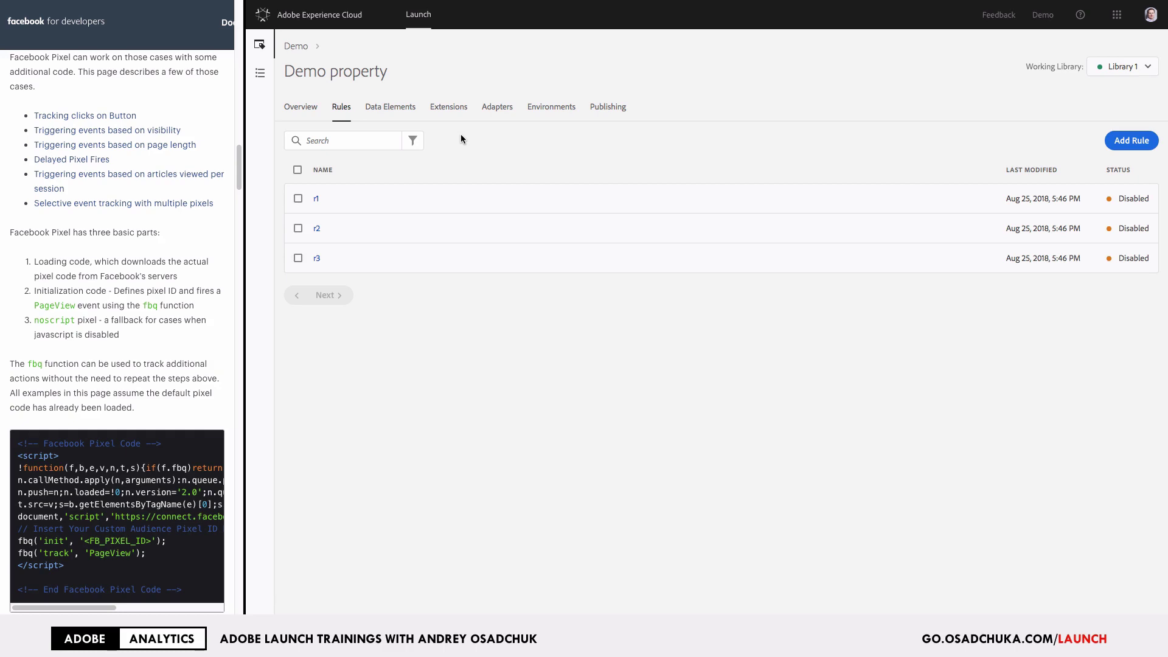
left_click(1131, 141)
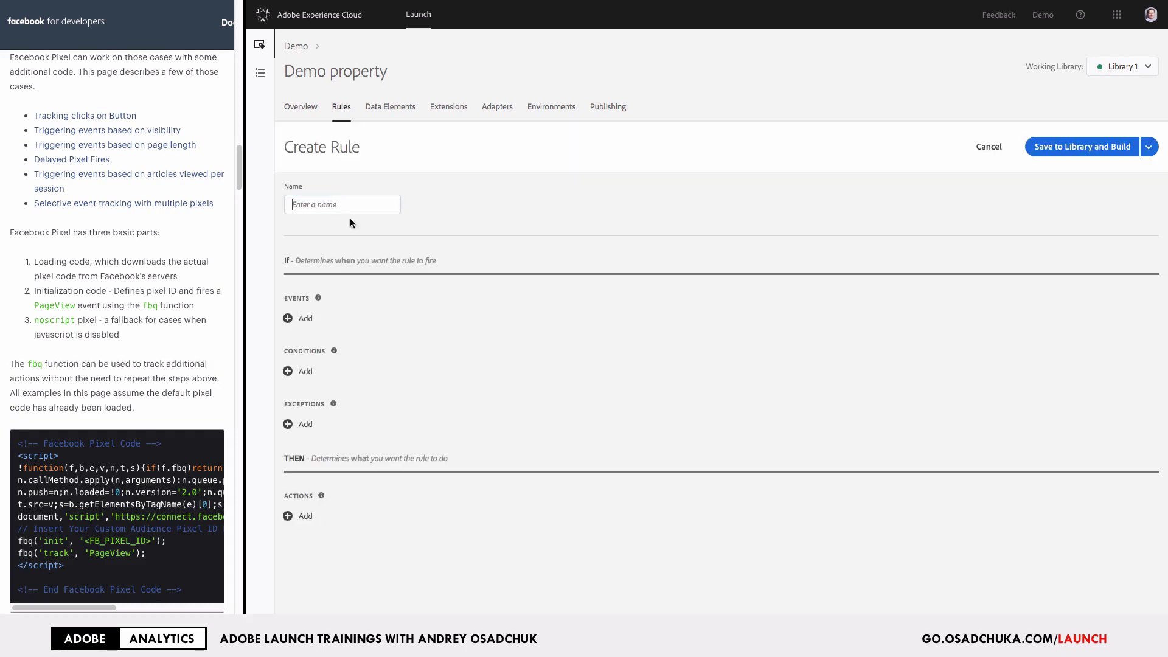
left_click(336, 205)
type("All pages")
Step: Add a Core Page Bottom event to the All pages rule and keep the changes
left_click(305, 318)
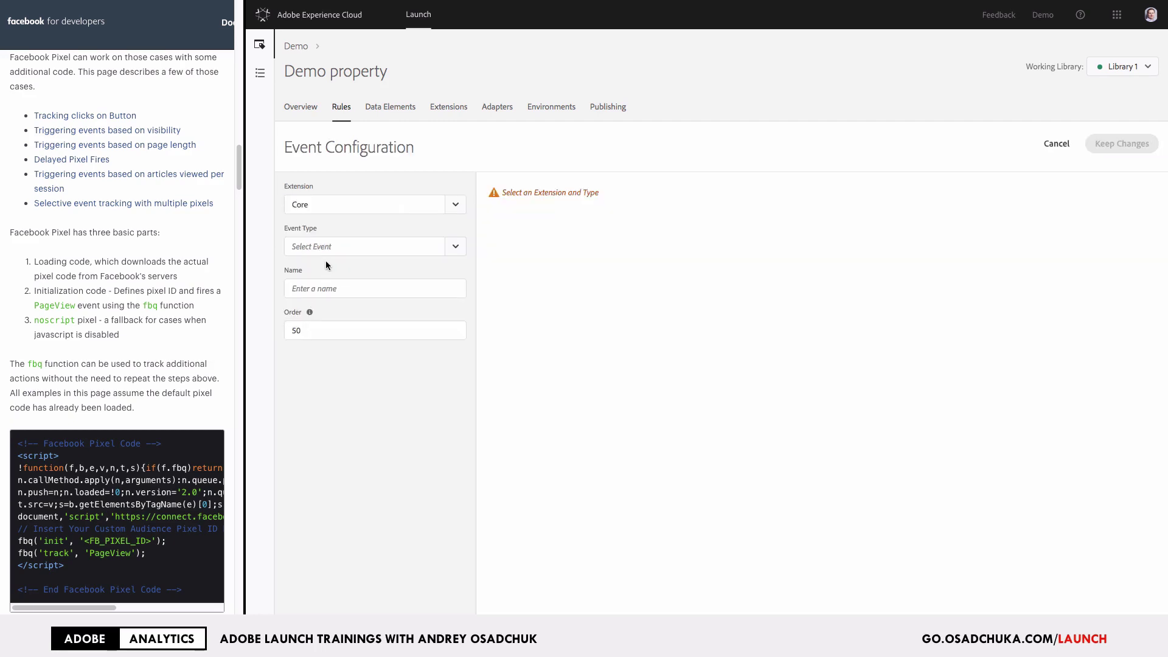
left_click(454, 247)
scroll(383, 376, "down", 8)
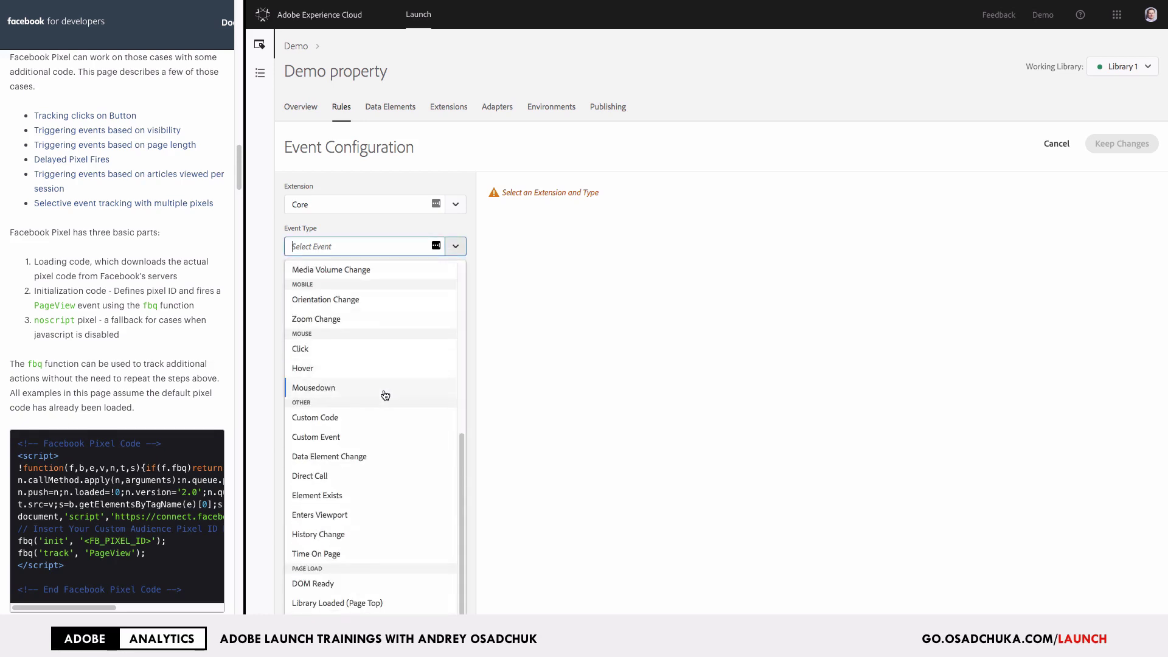
scroll(365, 547, "down", 1)
left_click(329, 602)
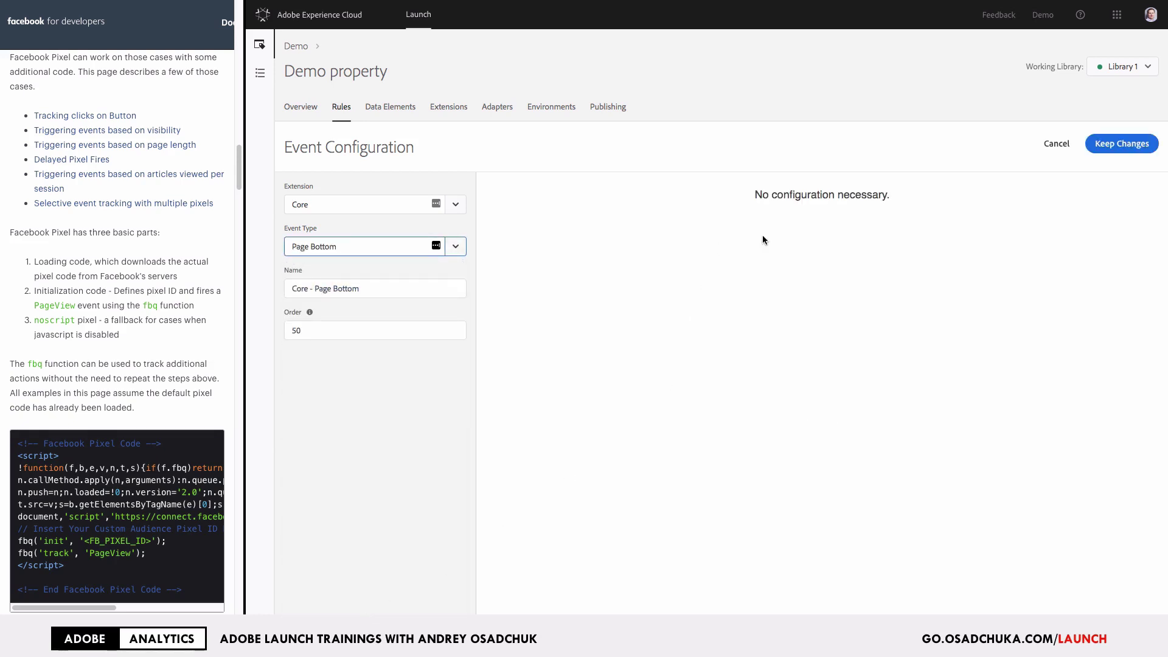
left_click(1097, 144)
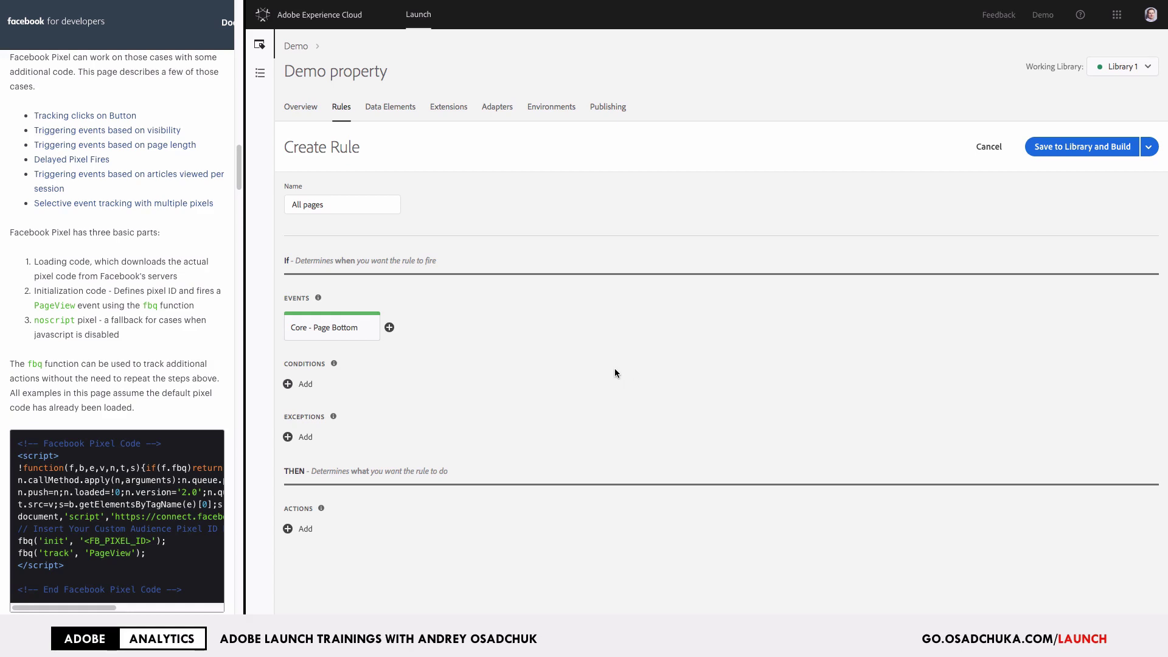
Step: Add a Facebook Pixel Send Page View action to the rule and save the rule to the library with a build
left_click(304, 529)
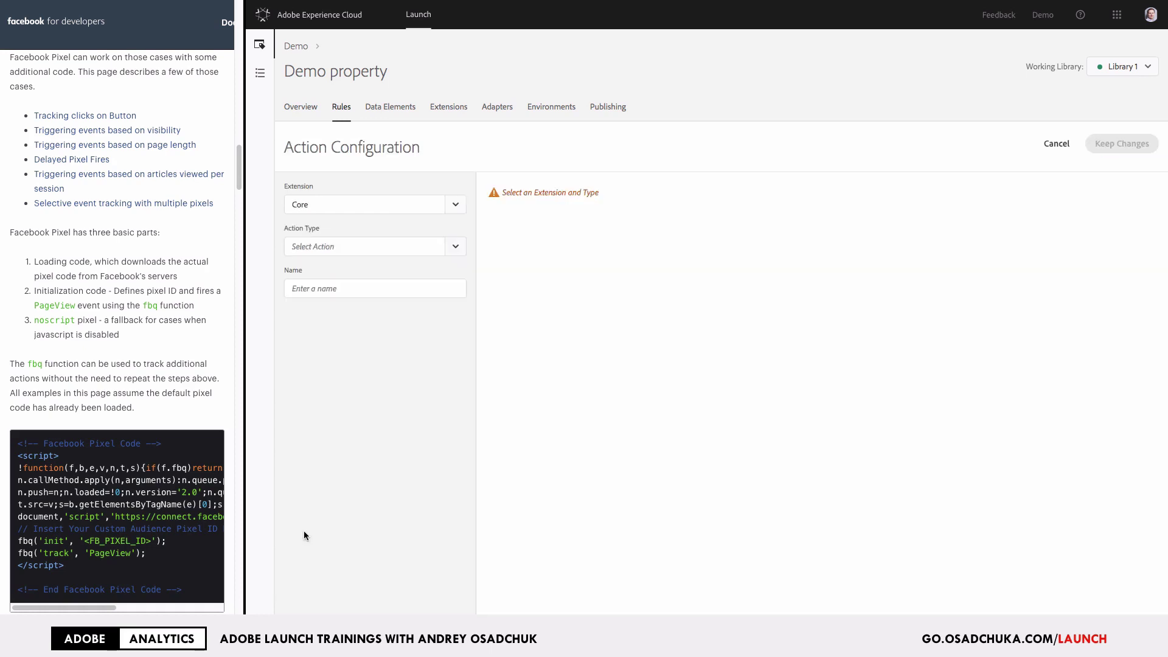
left_click(456, 205)
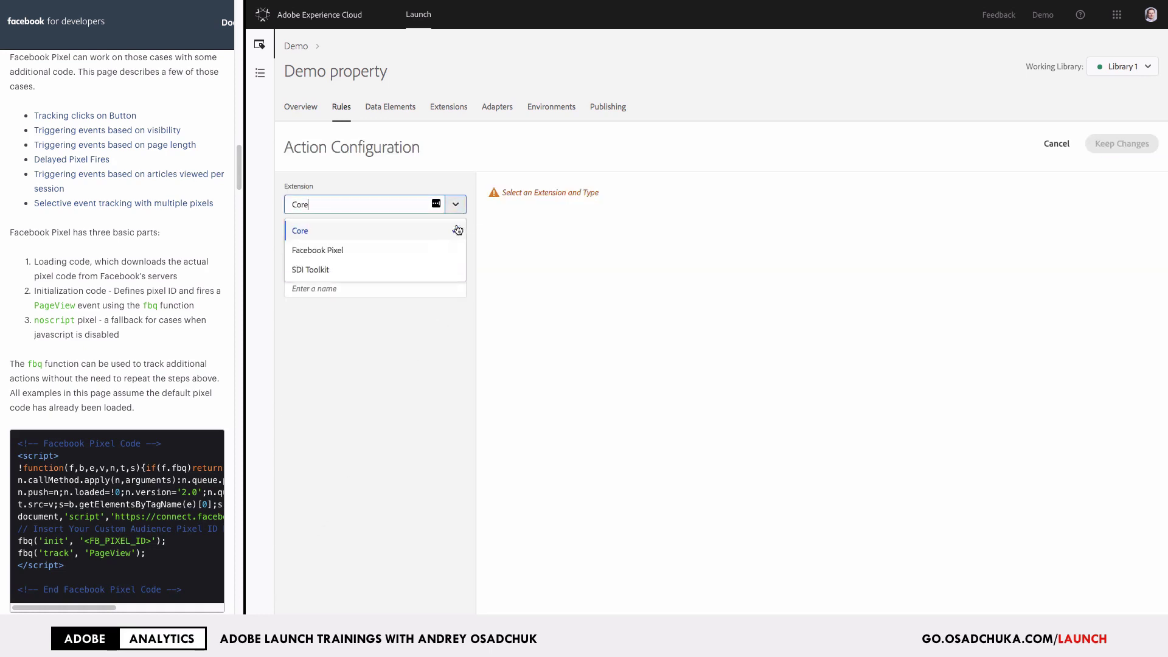
left_click(399, 251)
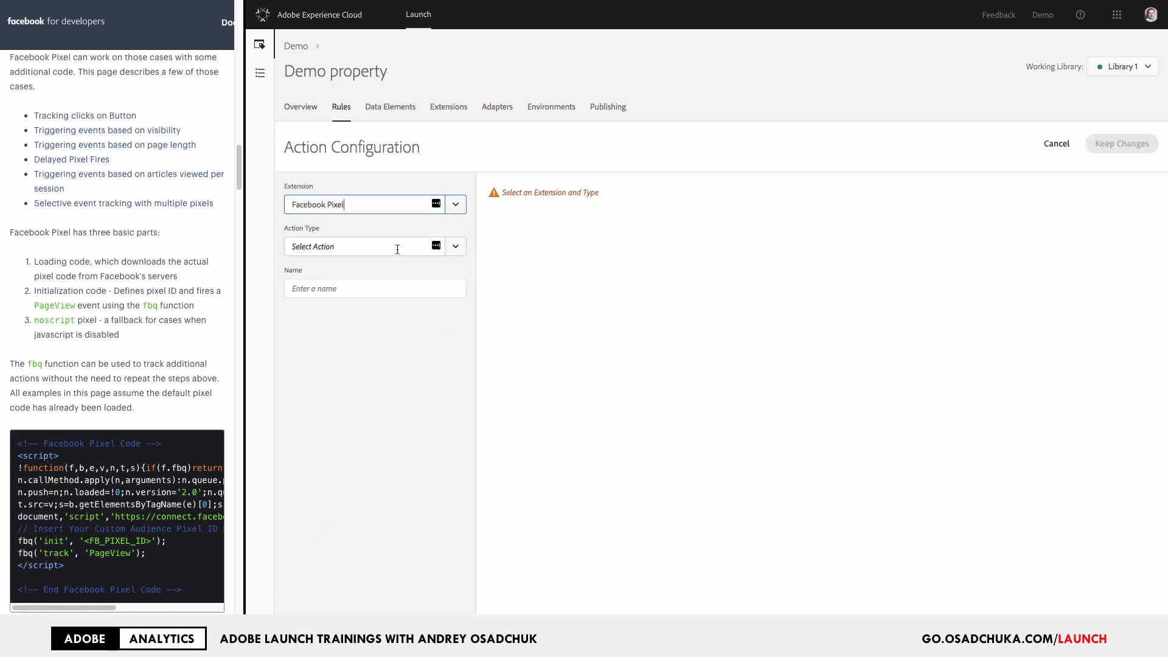
left_click(456, 250)
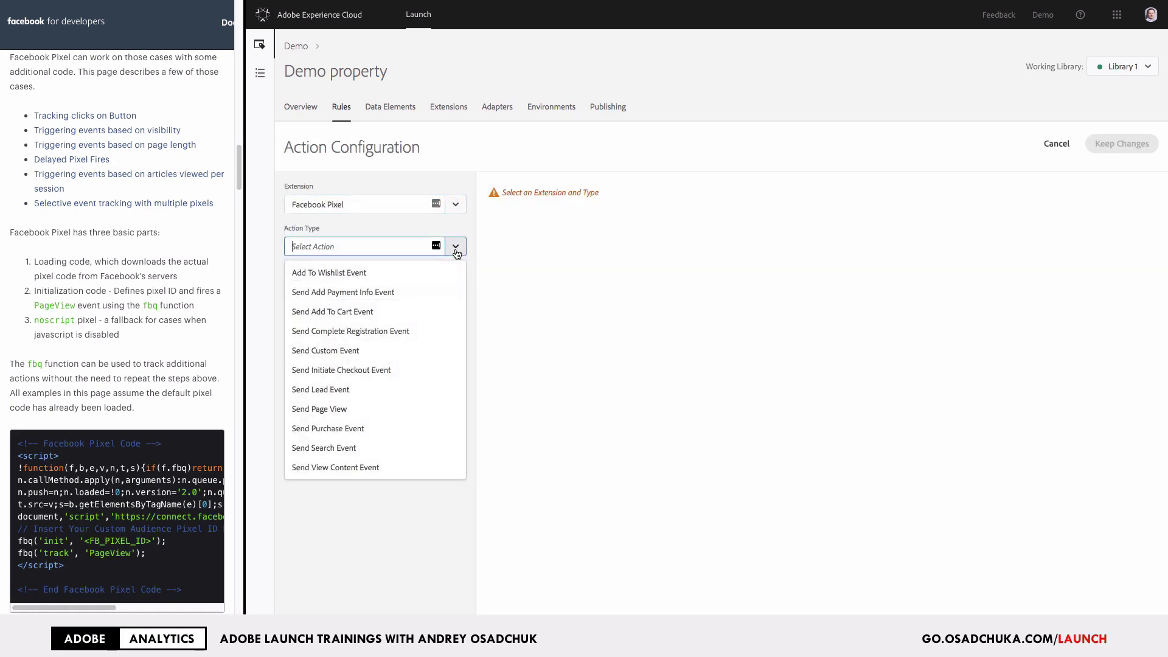
left_click(342, 416)
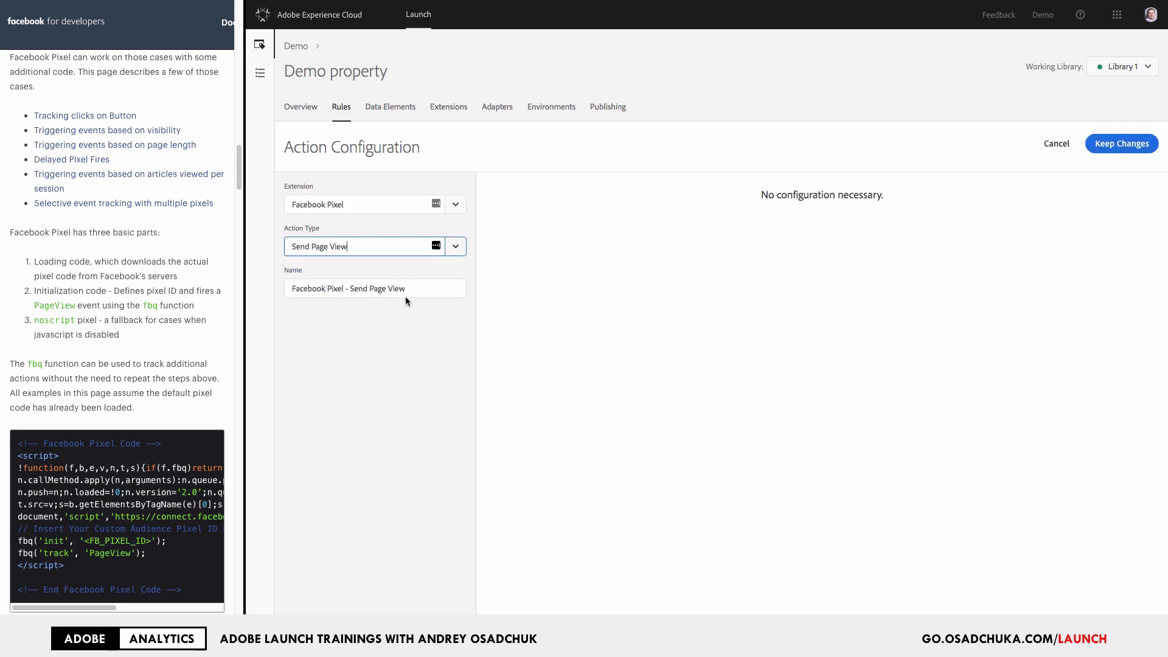
left_click(1088, 150)
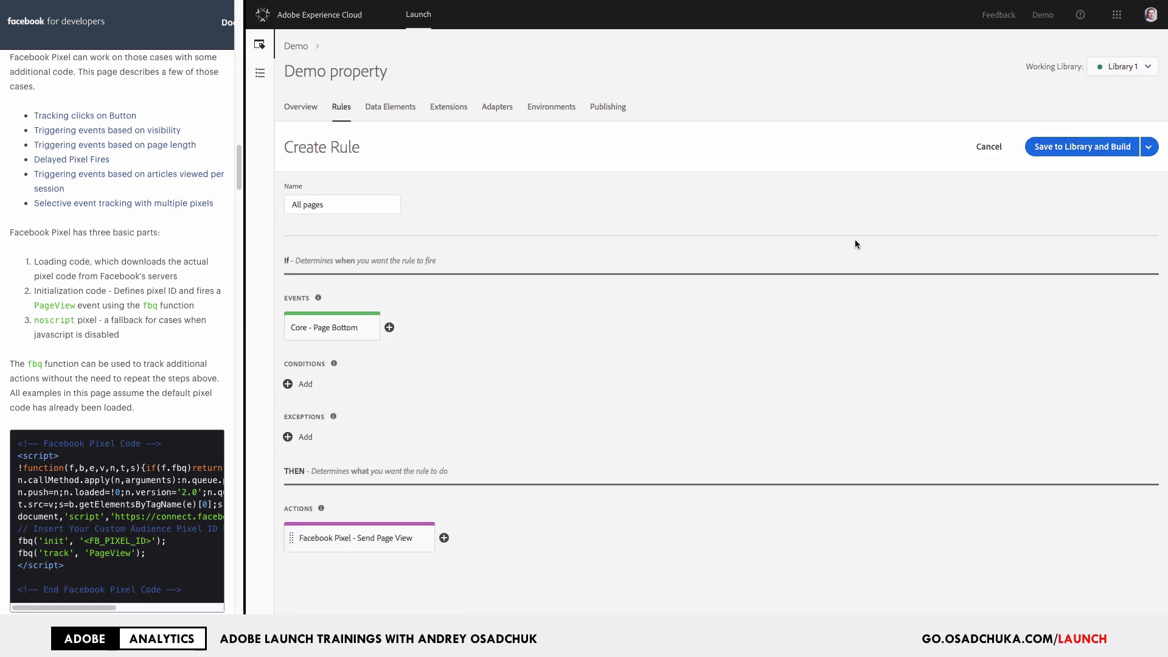
left_click(1061, 151)
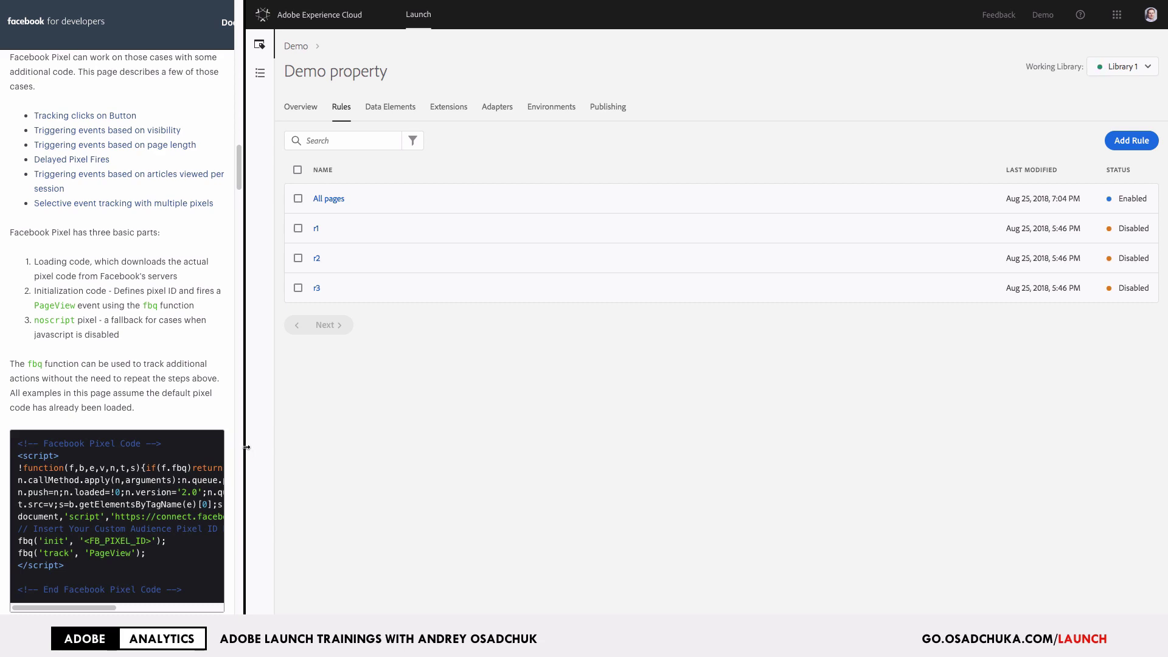
Step: Bring the Madison Island store into view beside Launch, reload it, and check the console messages about the rule and the Facebook Pixel base code
left_click_drag(246, 447, 788, 438)
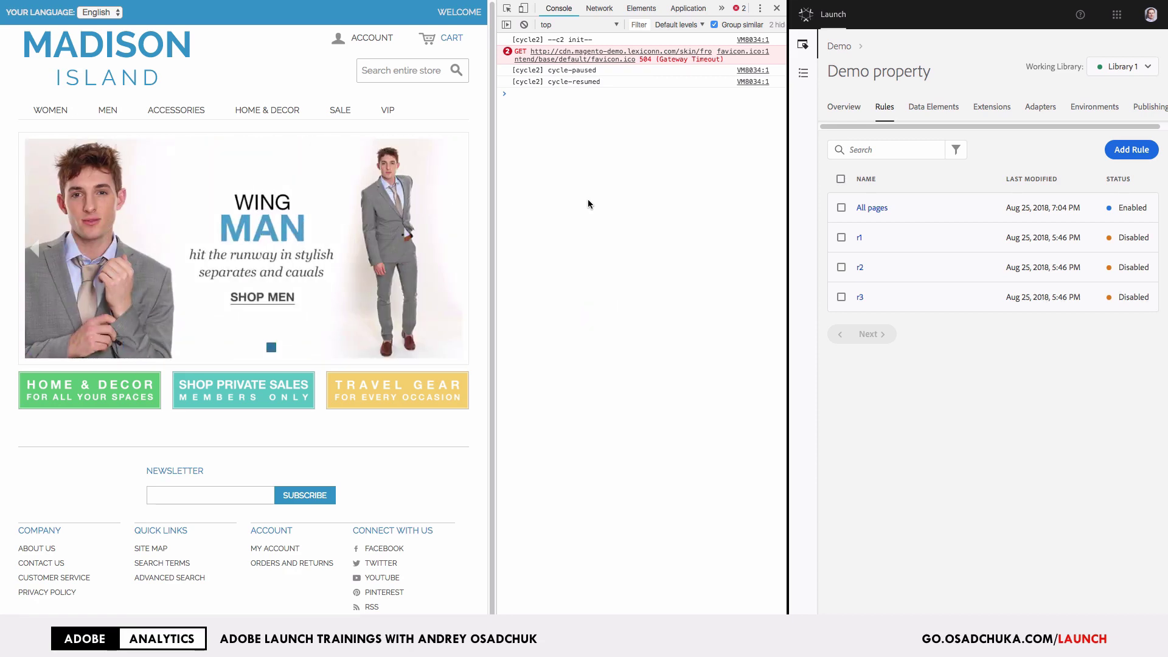
key("super+r")
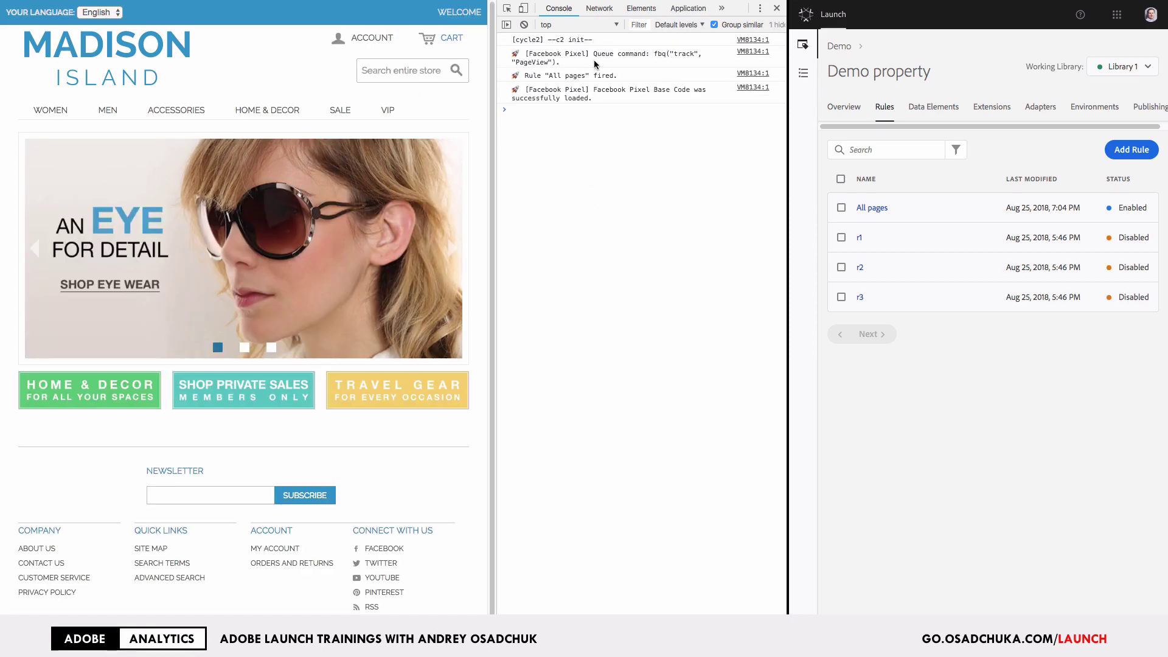
left_click_drag(549, 76, 588, 79)
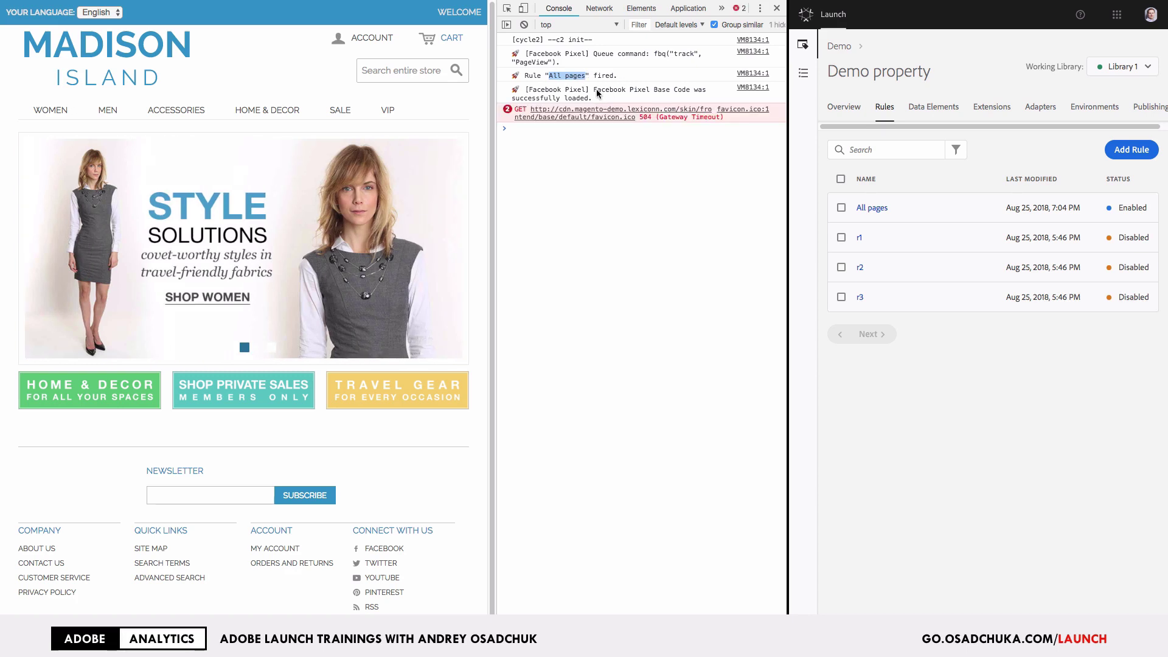
left_click(596, 91)
left_click_drag(595, 91, 656, 95)
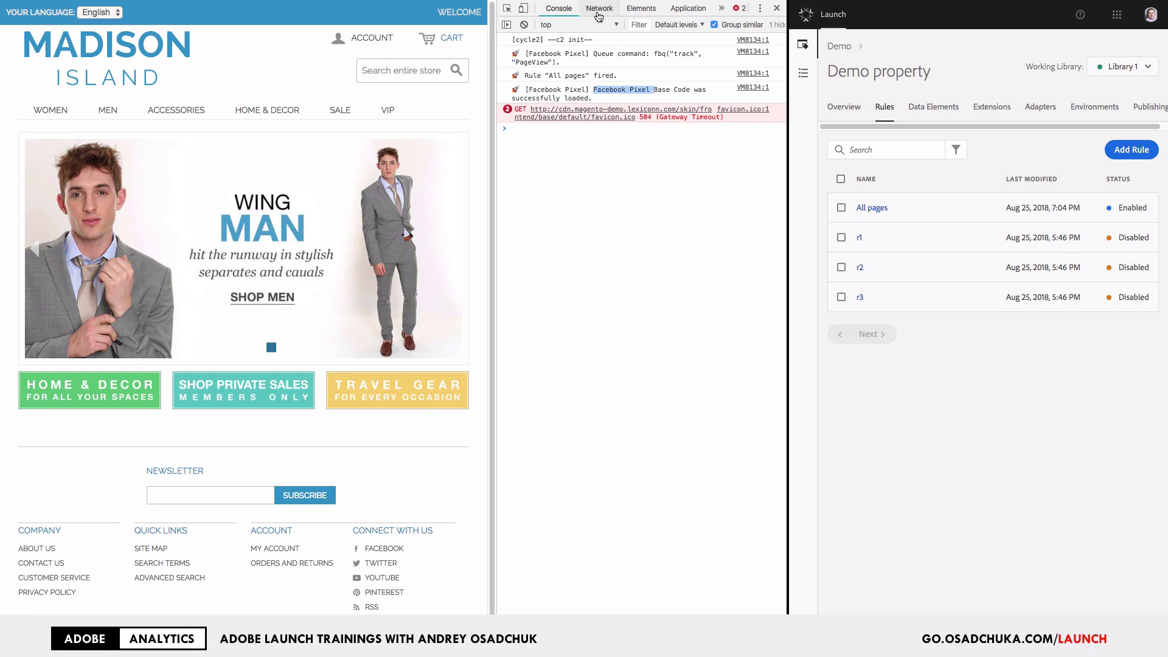
Step: Examine the Facebook page view request in the network log, checking its event name, request domain and pixel ID
left_click(599, 19)
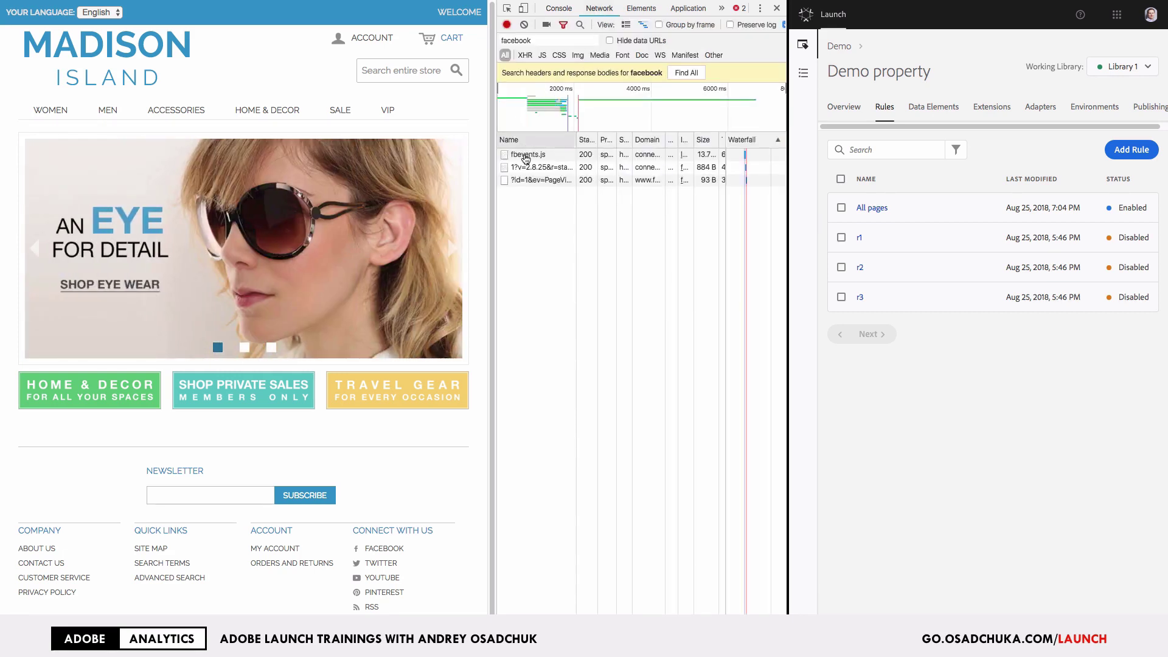
left_click(523, 181)
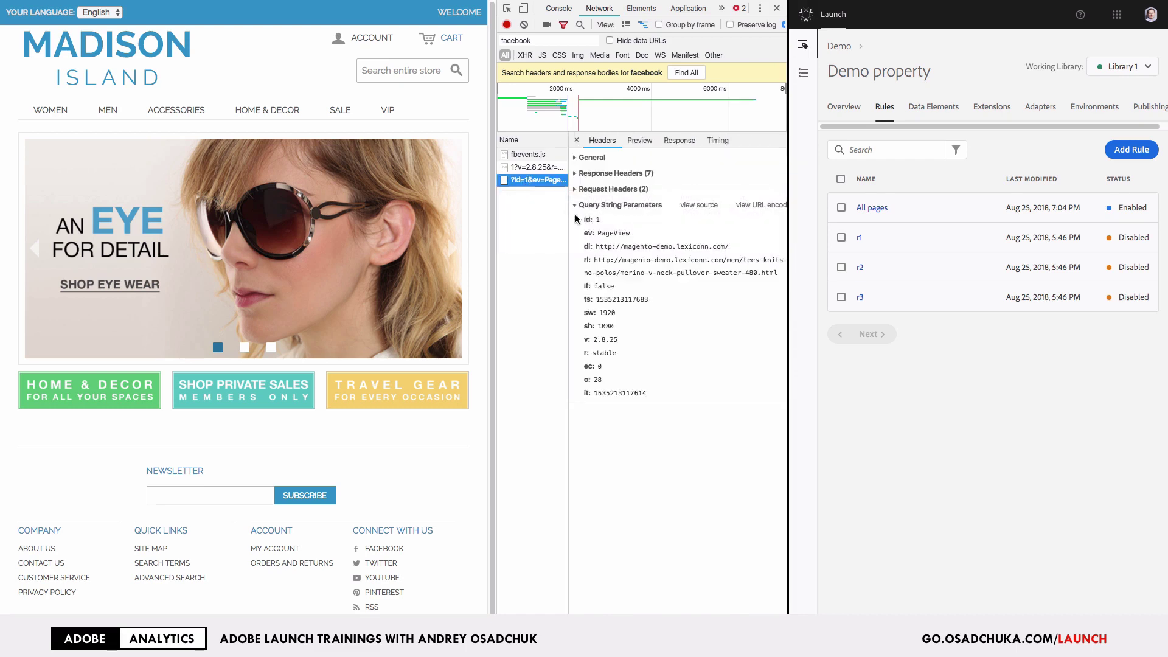
double_click(602, 233)
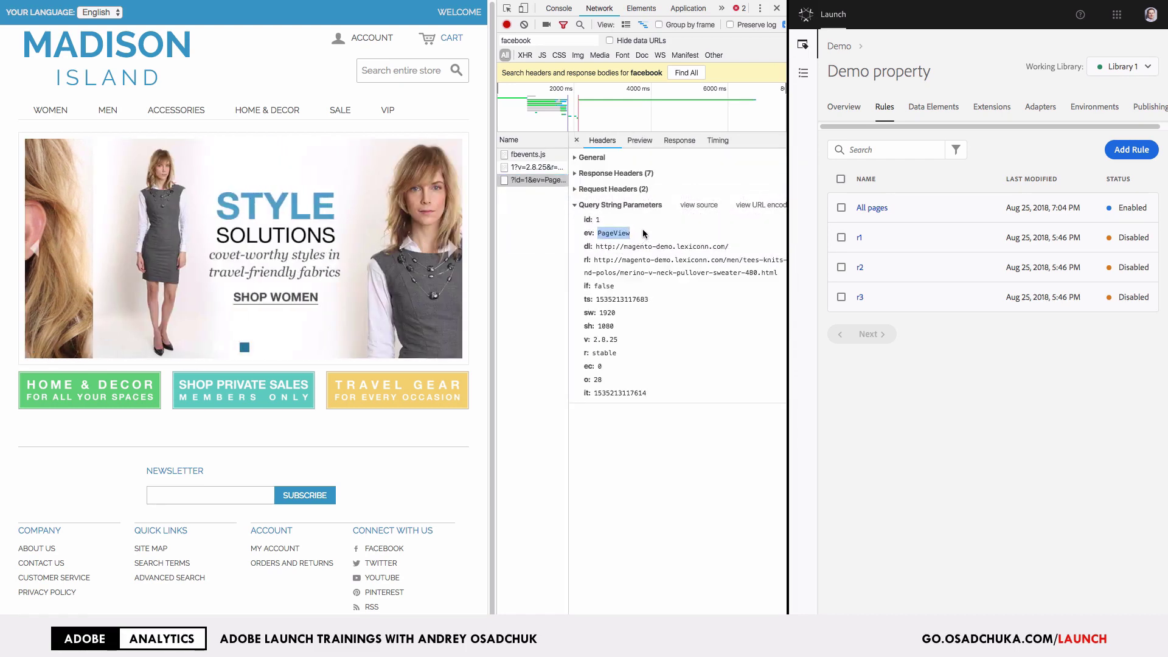
left_click(579, 158)
left_click_drag(681, 173, 730, 174)
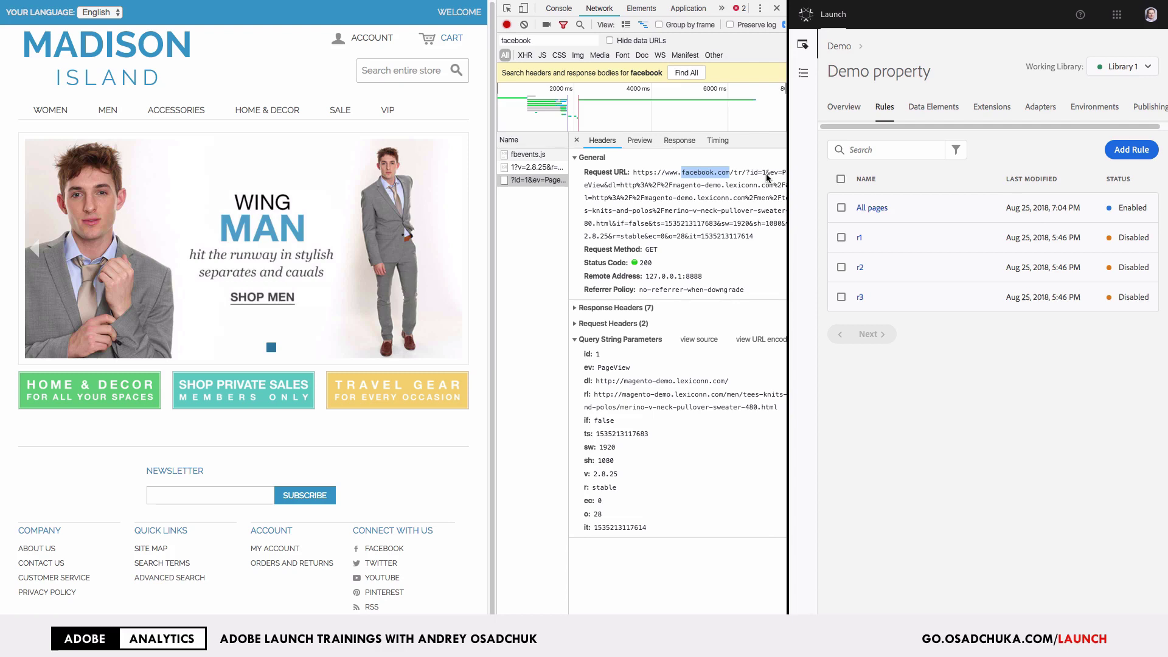
left_click_drag(767, 175, 753, 173)
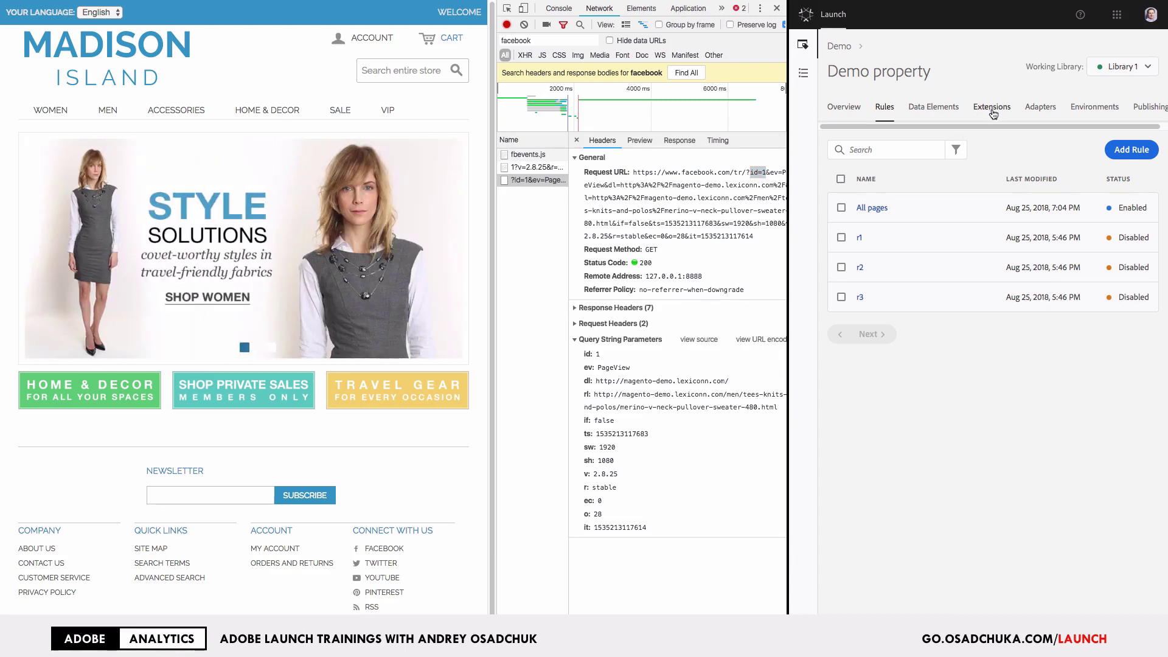
Step: Set the Facebook Pixel extension's Pixel ID to the facebookId data element and save it to the library with a build
left_click(992, 114)
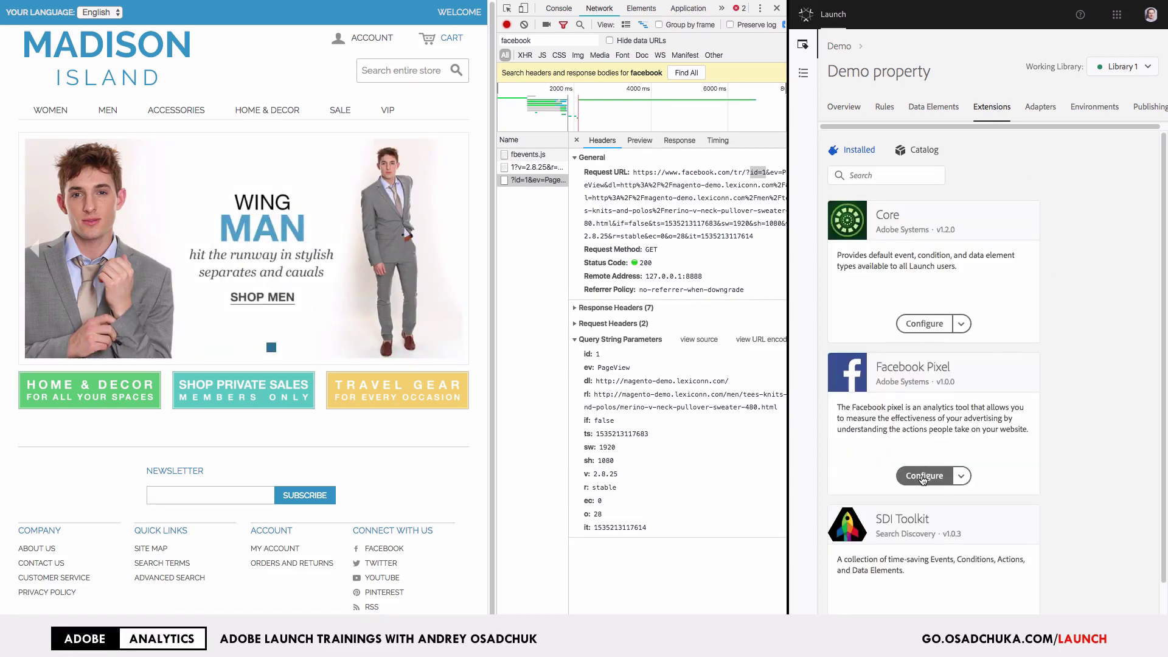
left_click(923, 477)
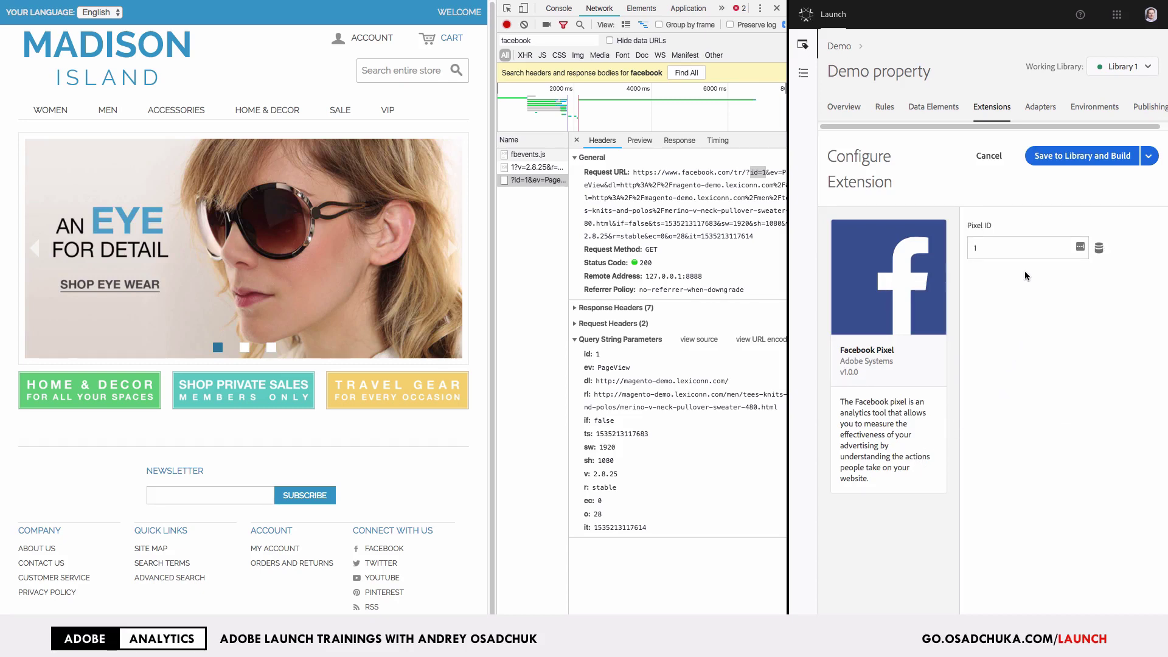
left_click(975, 248)
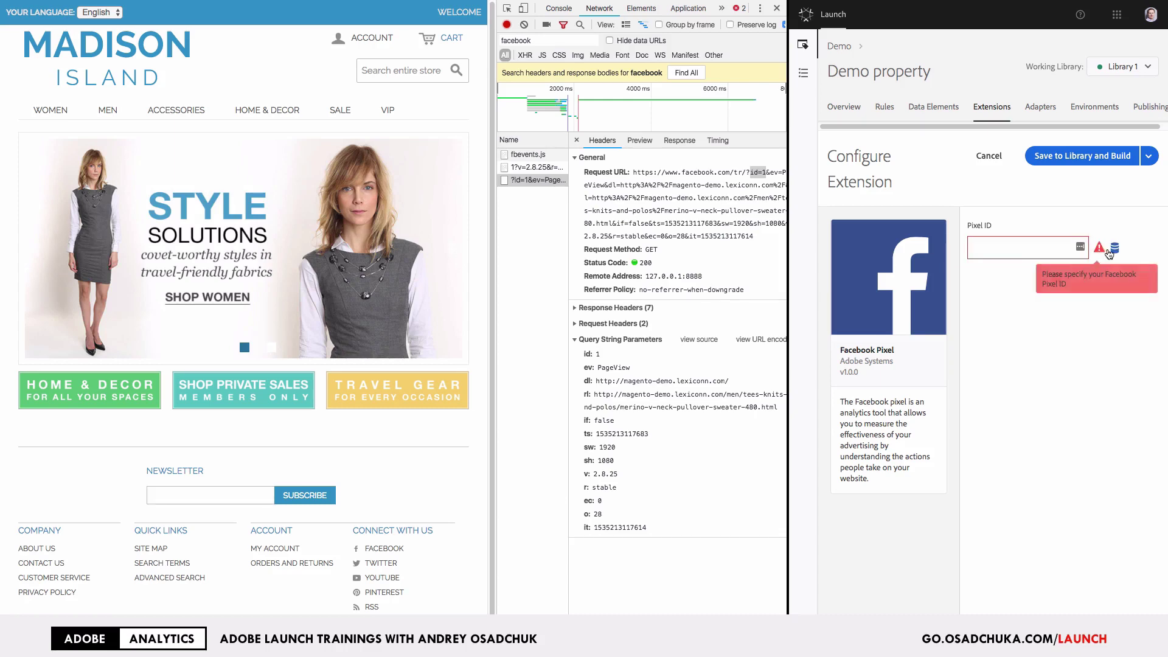
left_click(1114, 251)
left_click(937, 281)
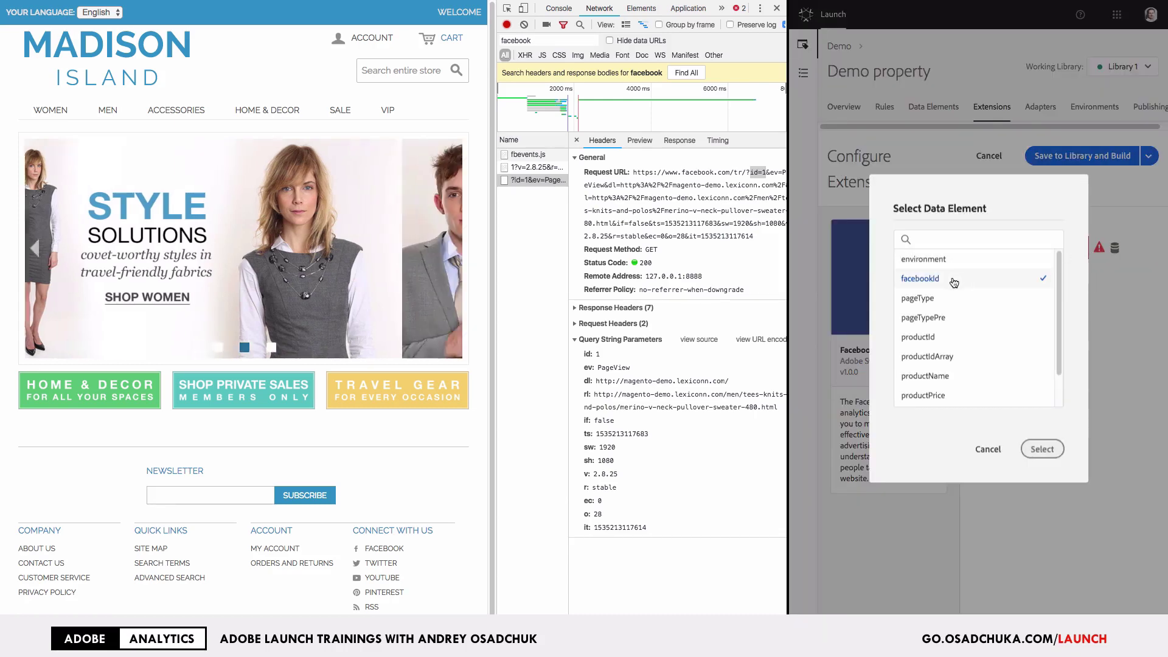
left_click(1042, 449)
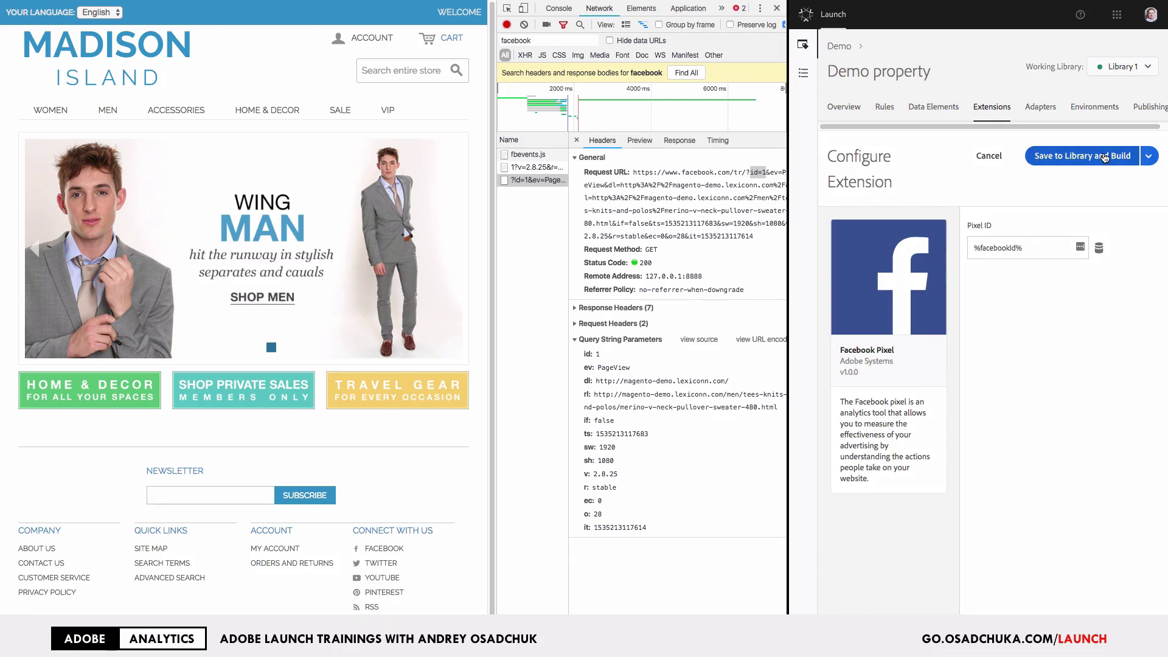
left_click(1104, 157)
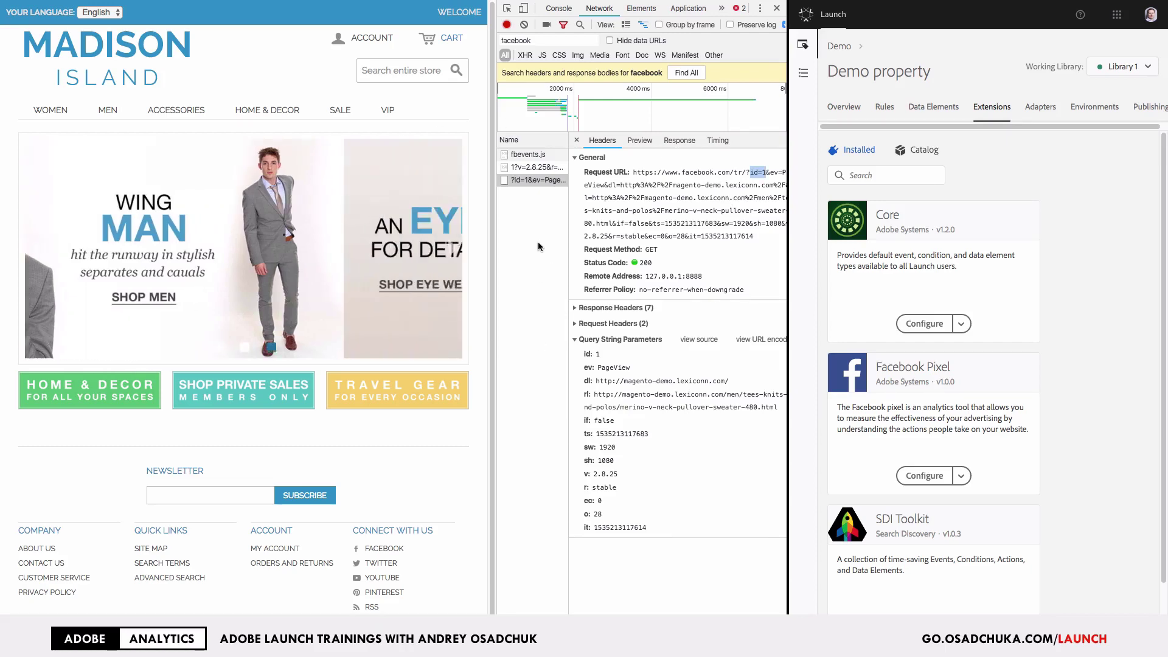
Step: Reload the store page and check the pixel ID and query string parameters of the new Facebook page view request
key("super+r")
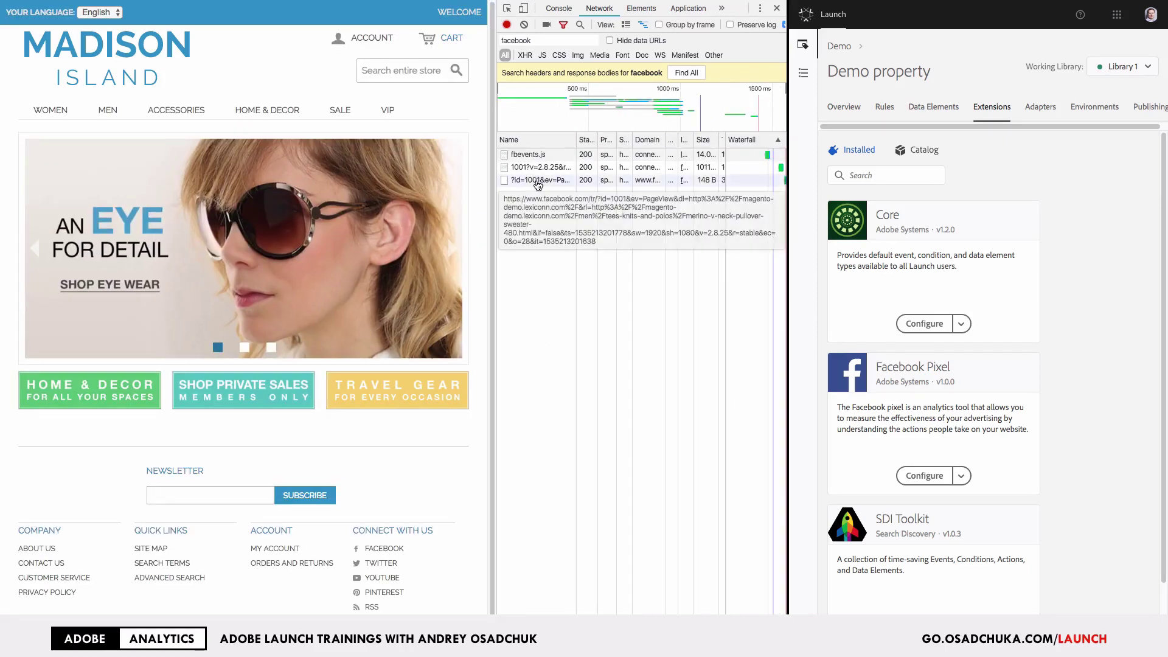
left_click(547, 184)
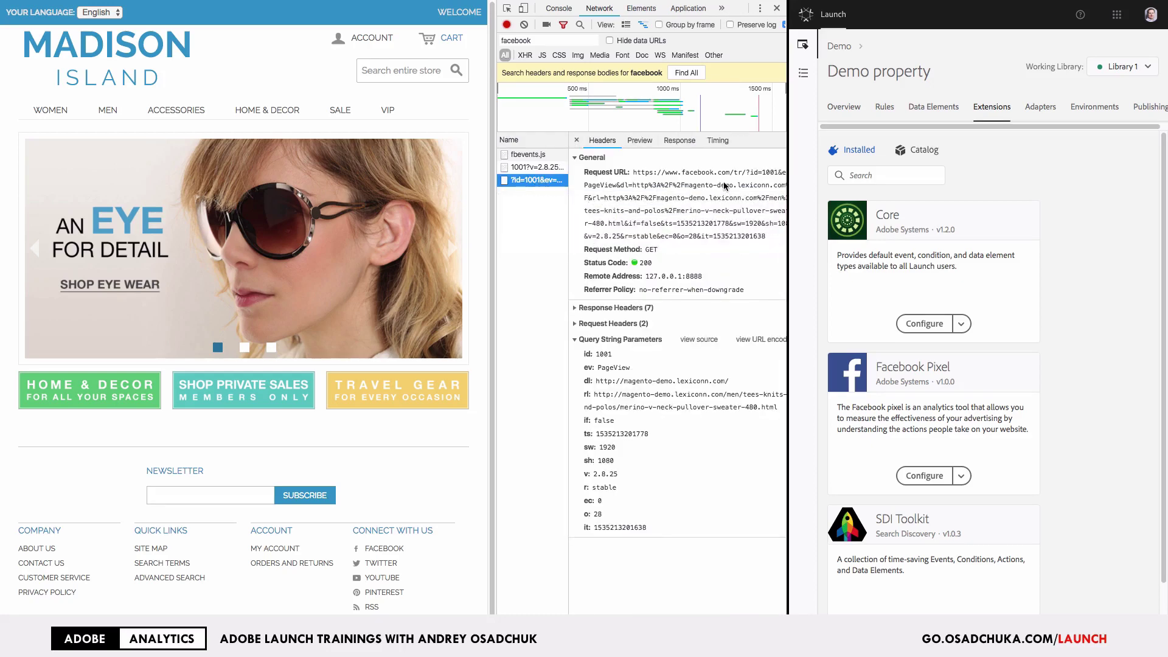
left_click_drag(753, 173, 769, 176)
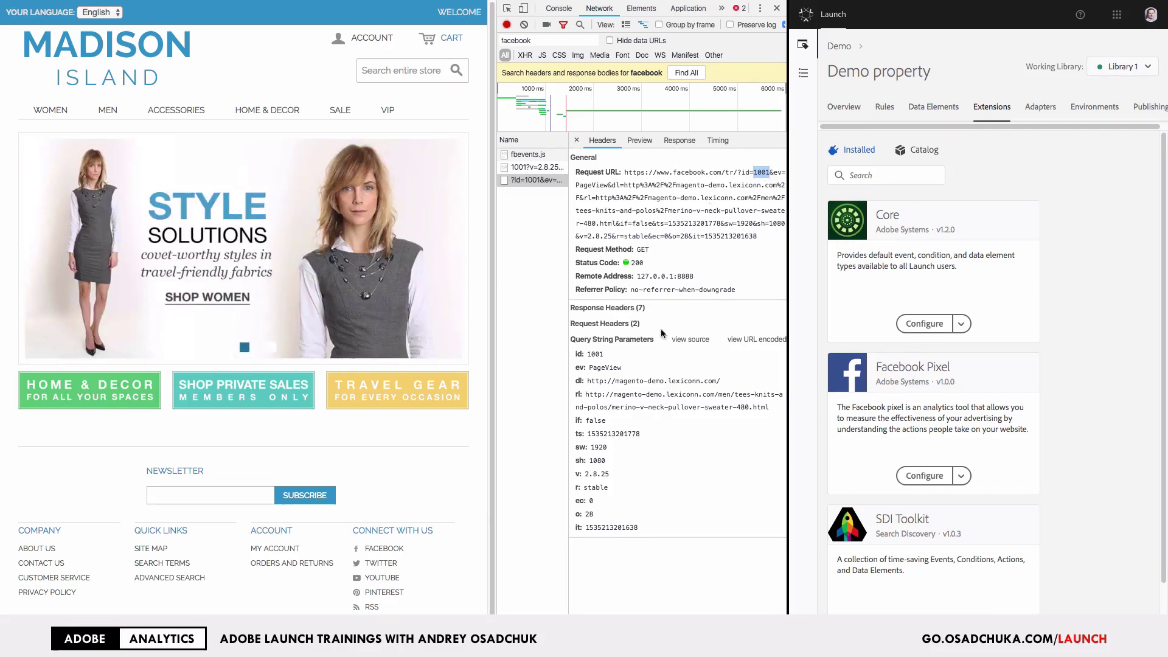
double_click(604, 368)
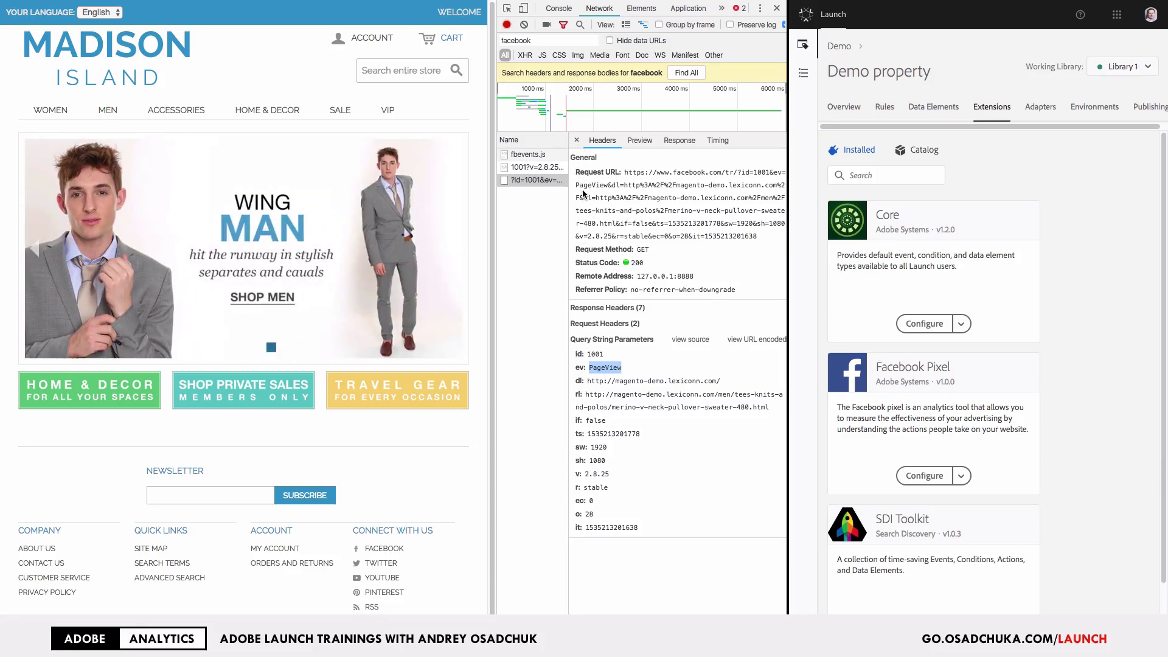
left_click_drag(608, 172, 560, 166)
left_click(591, 157)
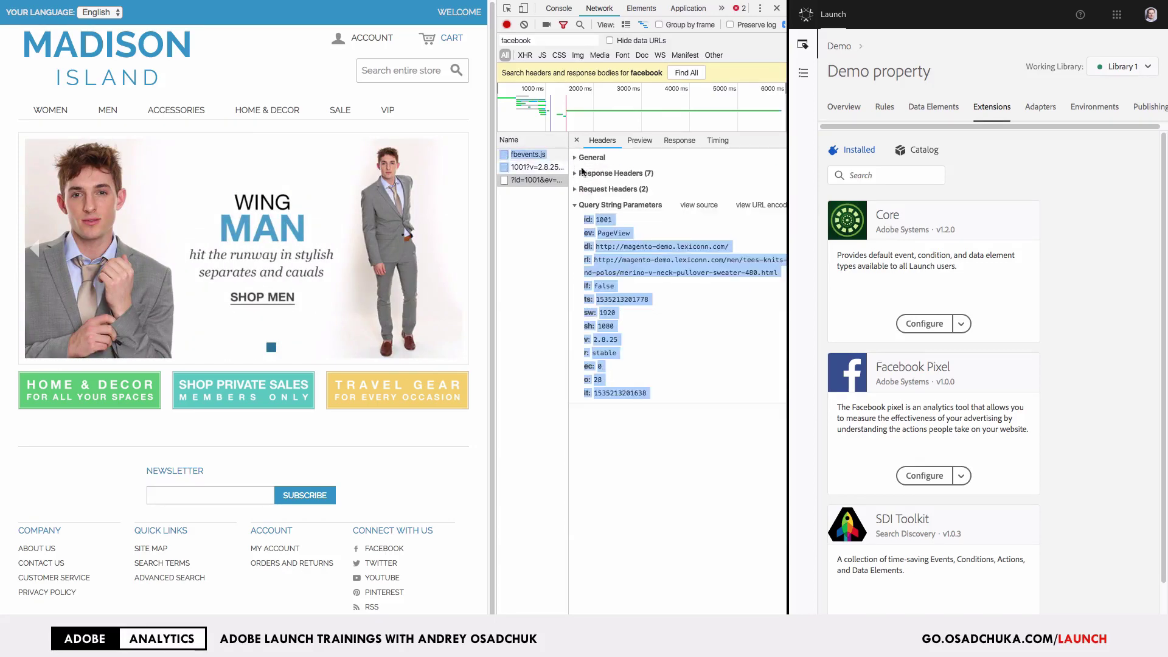
left_click(600, 174)
left_click(599, 175)
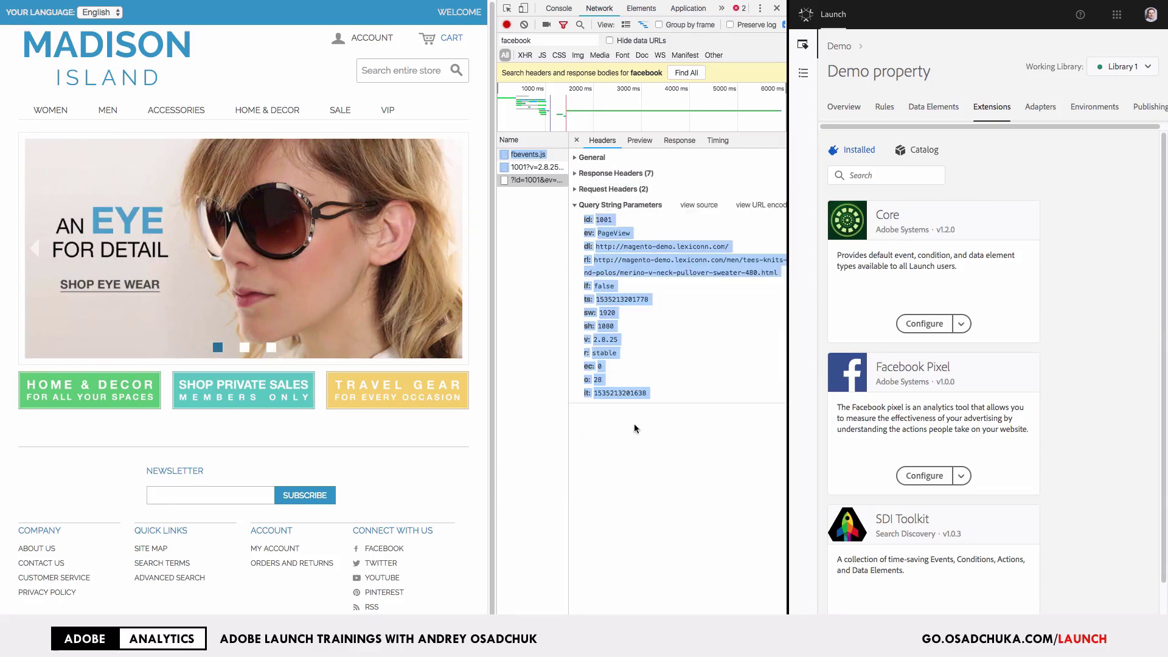
left_click(671, 380)
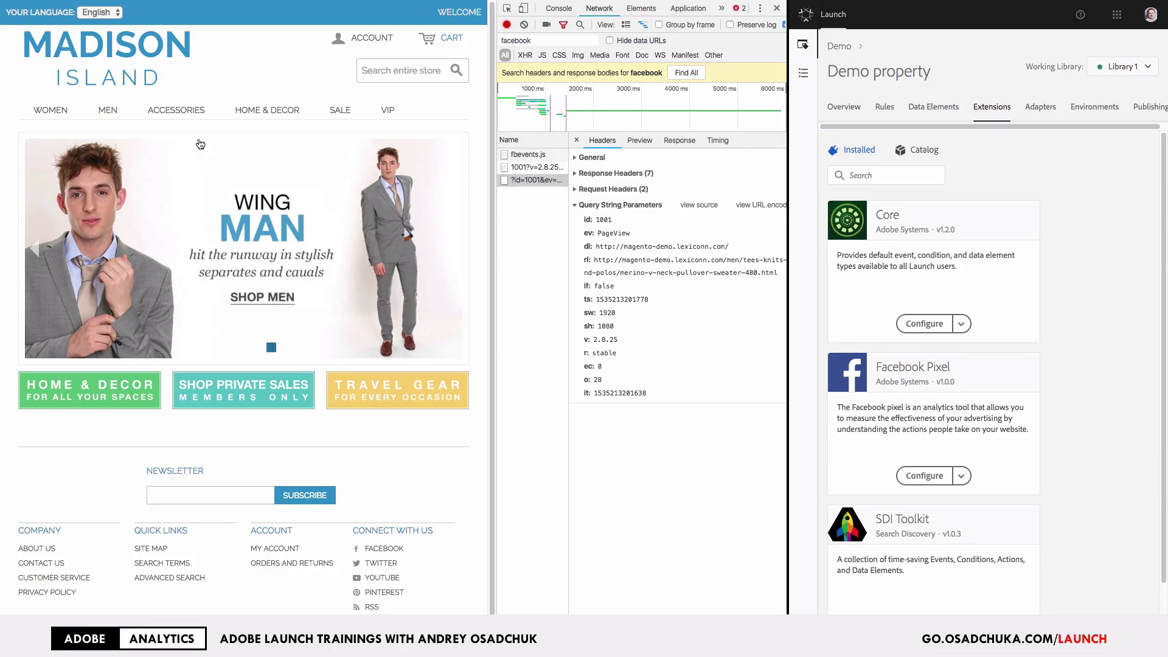
Step: On the demo store, browse from Men to Tees, Knits and Polos and open the Merino V-neck Pullover Sweater product page
left_click(249, 302)
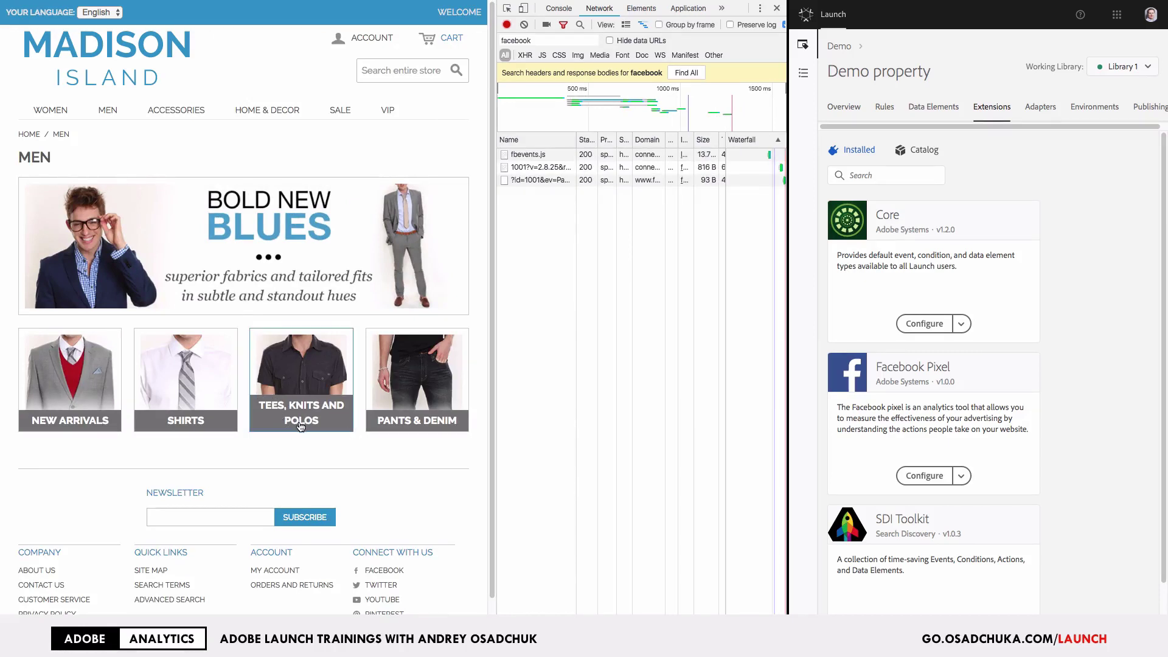
left_click(301, 425)
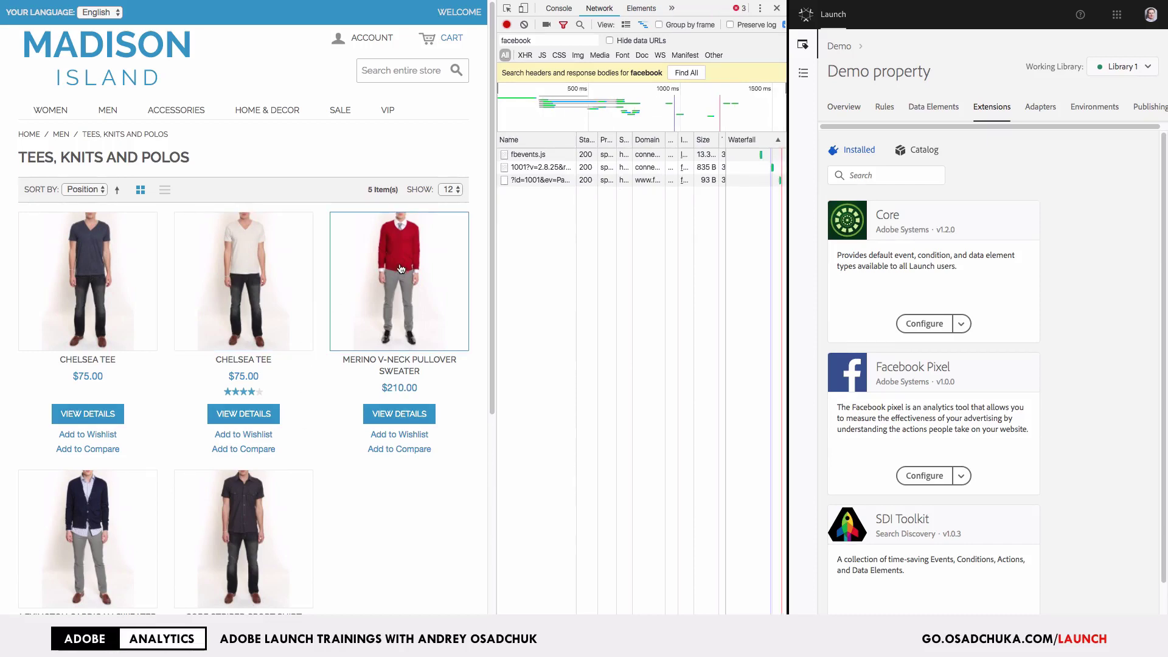
left_click(398, 284)
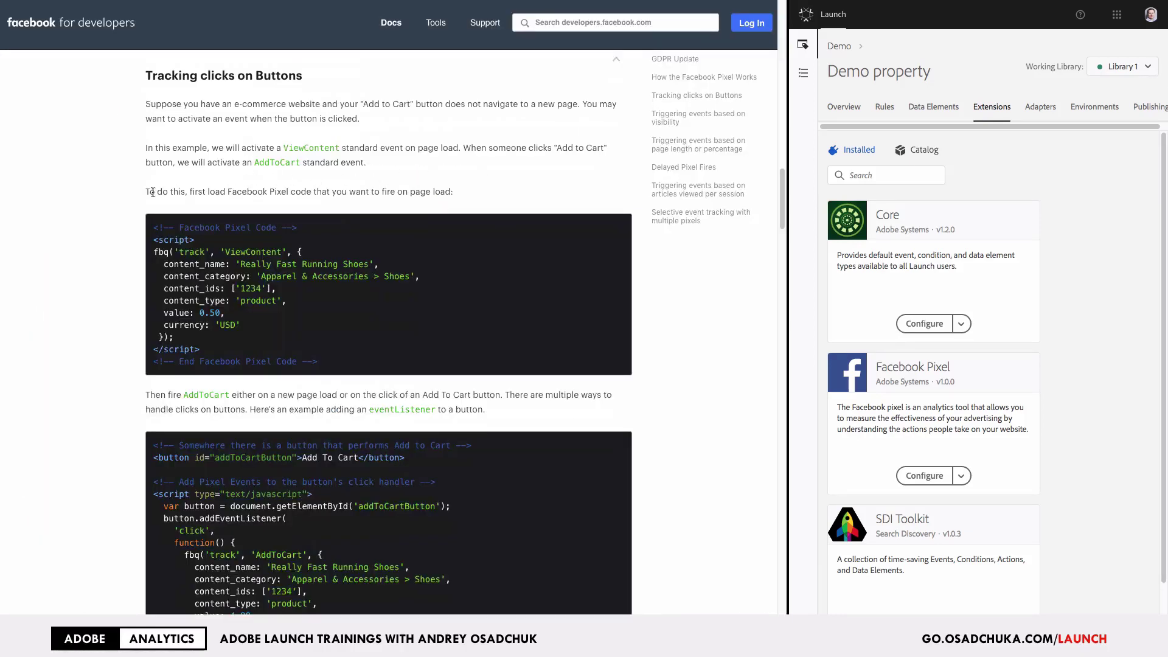
Step: Examine the ViewContent event name and its parameters in the Facebook developer documentation's button click tracking example
double_click(241, 251)
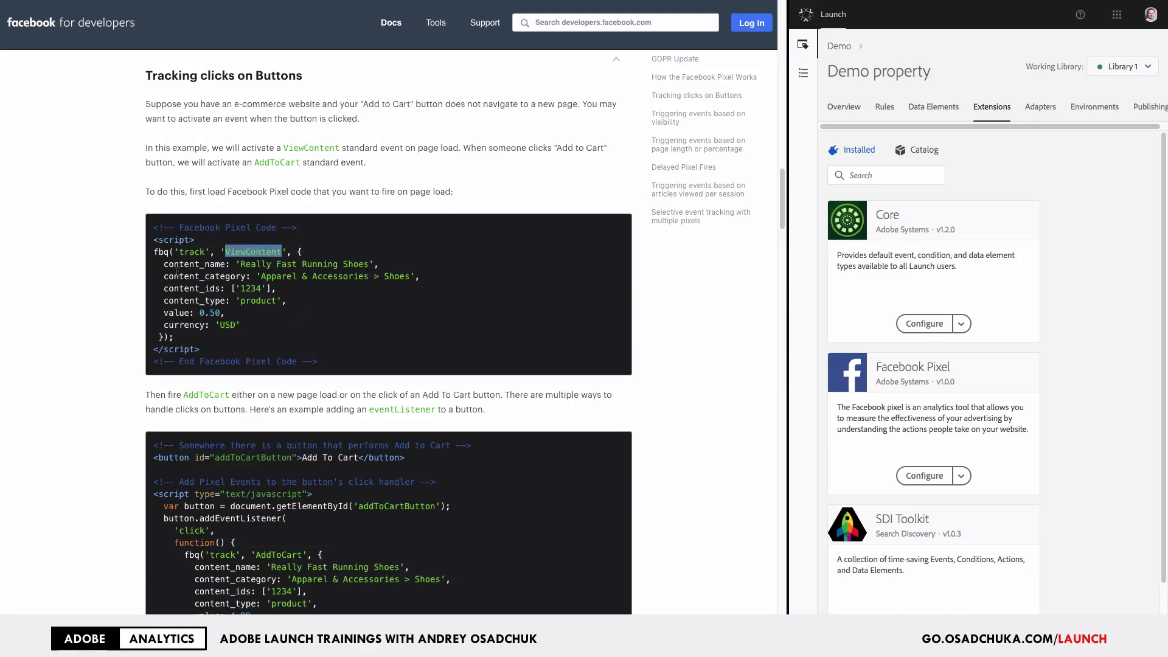
left_click_drag(163, 264, 134, 264)
left_click(249, 328)
left_click(191, 271)
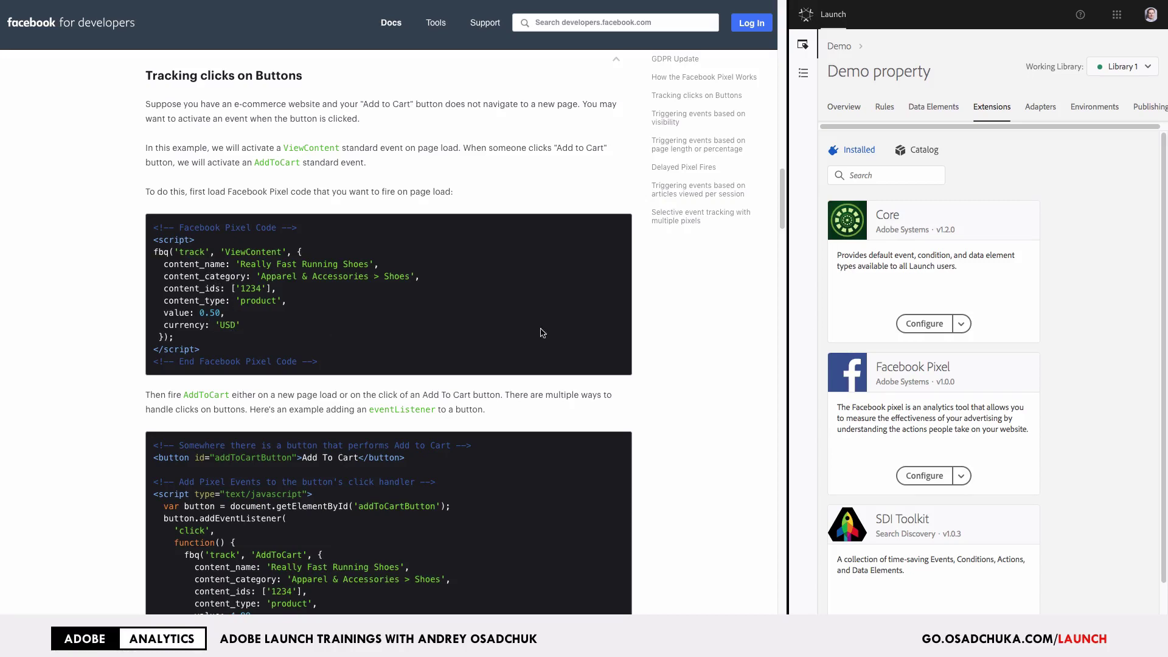
Step: Widen Launch beside the Facebook documentation's ViewContent example and start a new rule named "PDP load"
left_click_drag(789, 355, 113, 348)
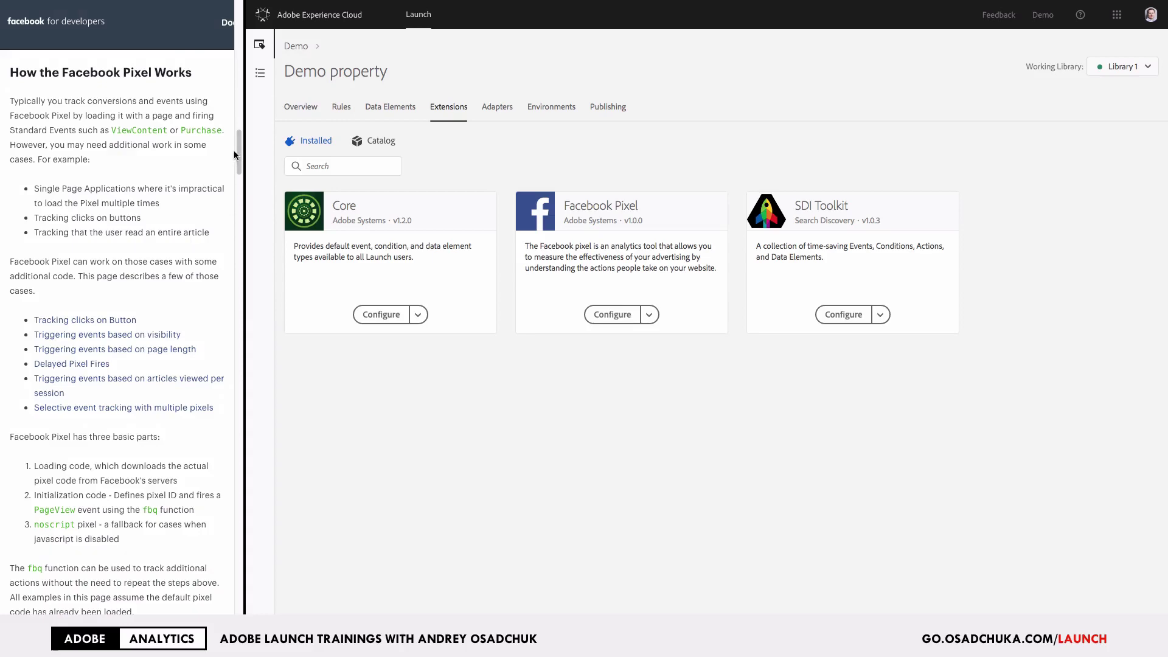
left_click_drag(237, 157, 240, 220)
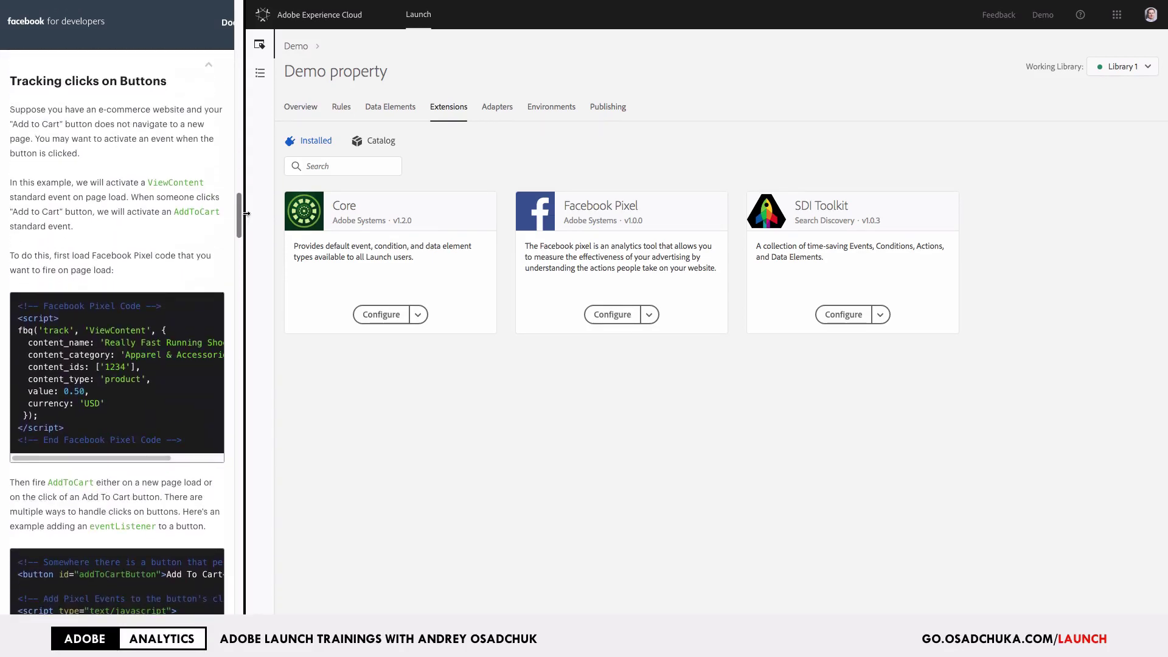
left_click(339, 109)
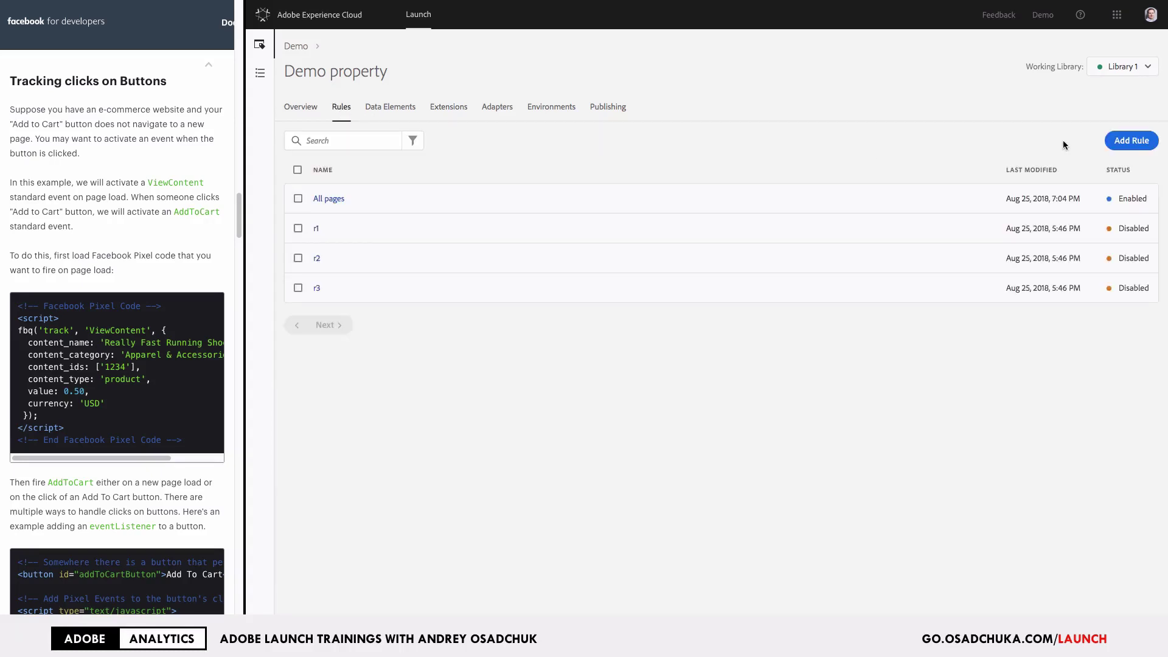
left_click(1122, 140)
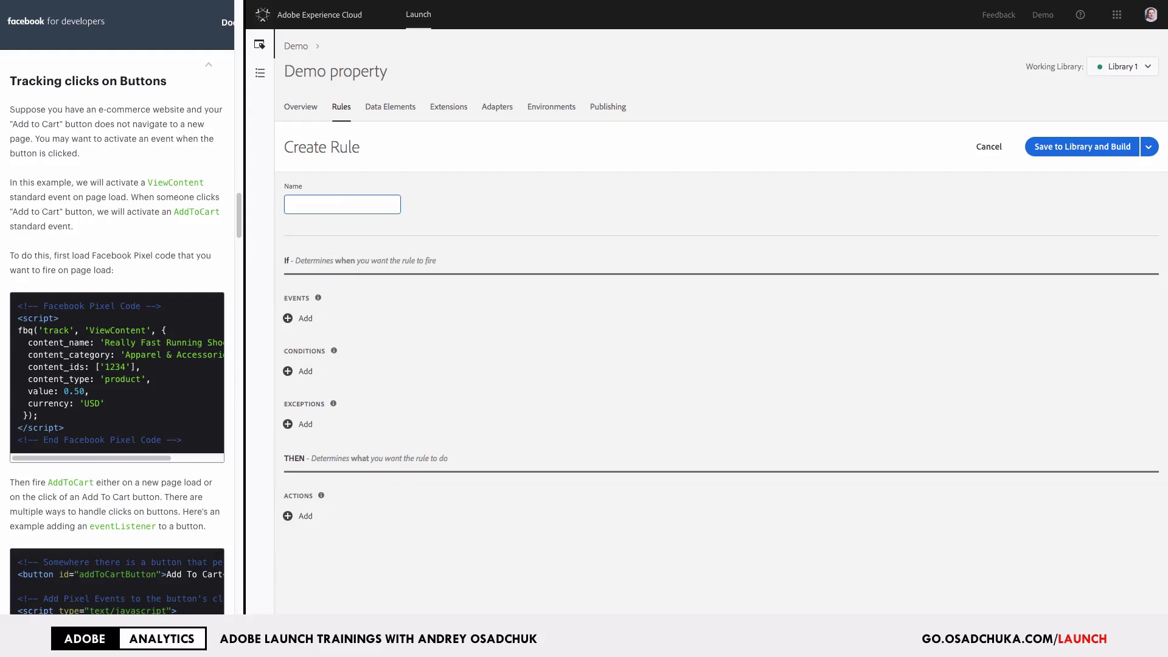
type("PDP load")
Step: Add a Core Page Bottom event to the PDP load rule and keep it
left_click(301, 318)
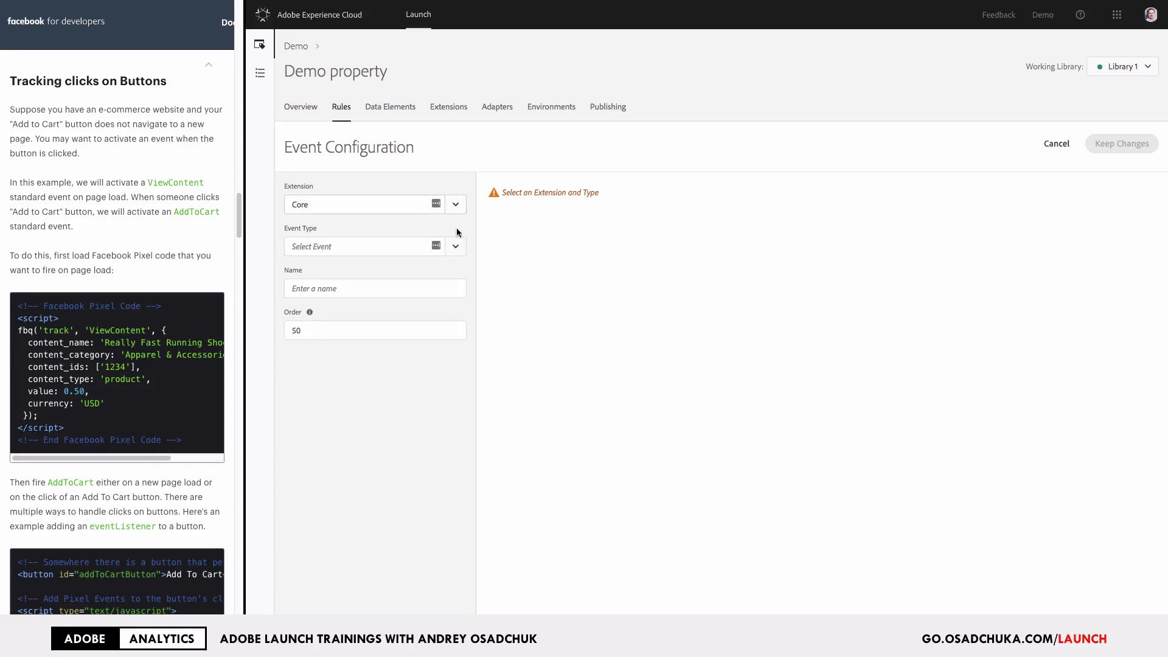
left_click(455, 246)
scroll(391, 475, "down", 5)
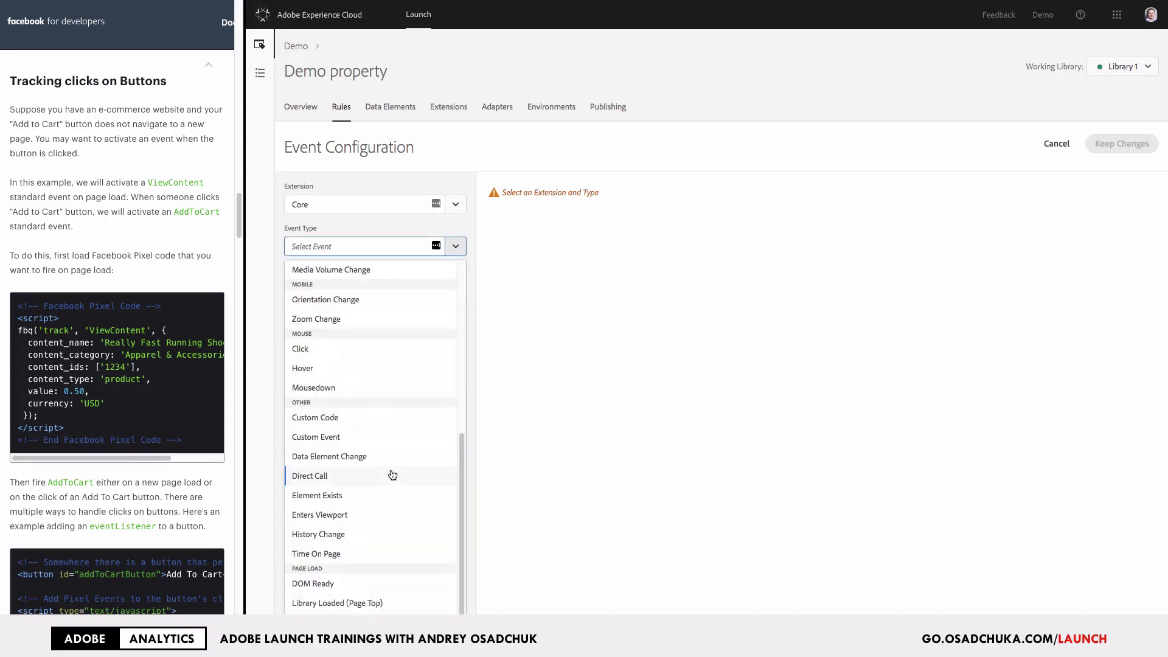
left_click(368, 622)
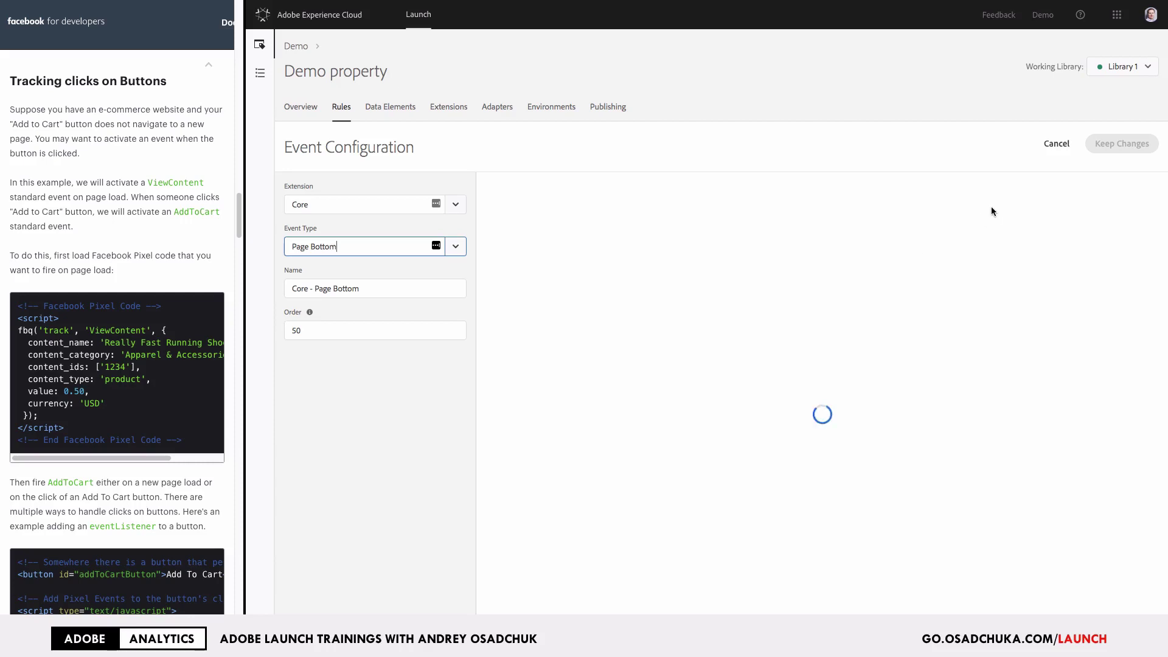
left_click(1115, 148)
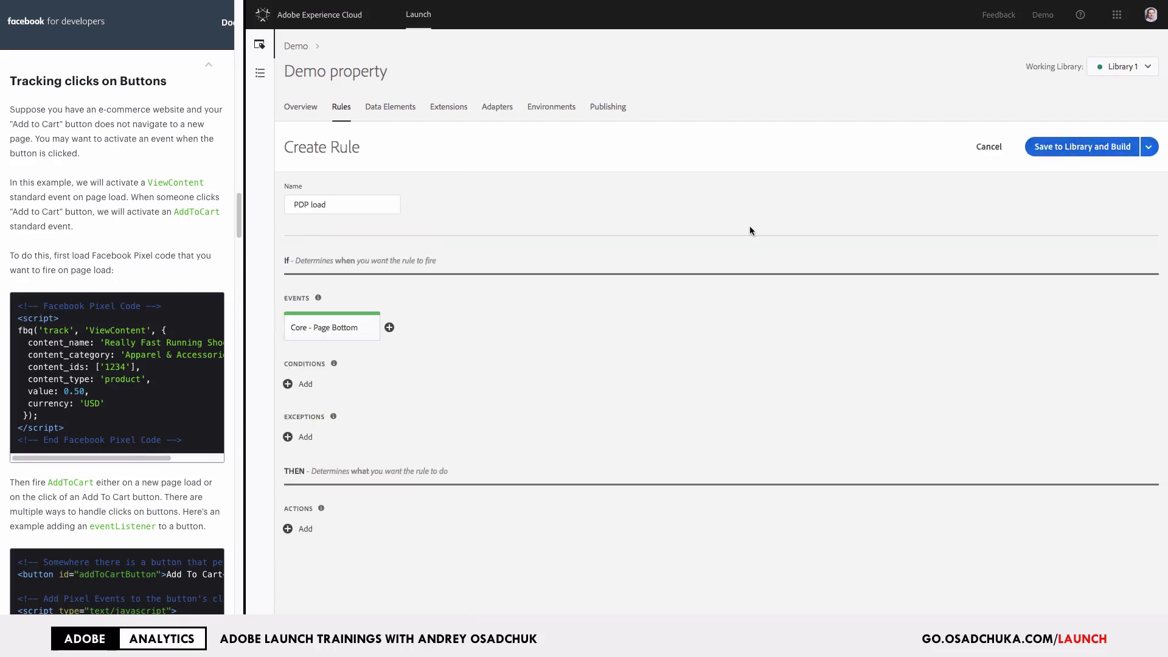
Step: Add a Core Value Comparison condition that returns true if the pageType data element equals "pdp"
left_click(305, 384)
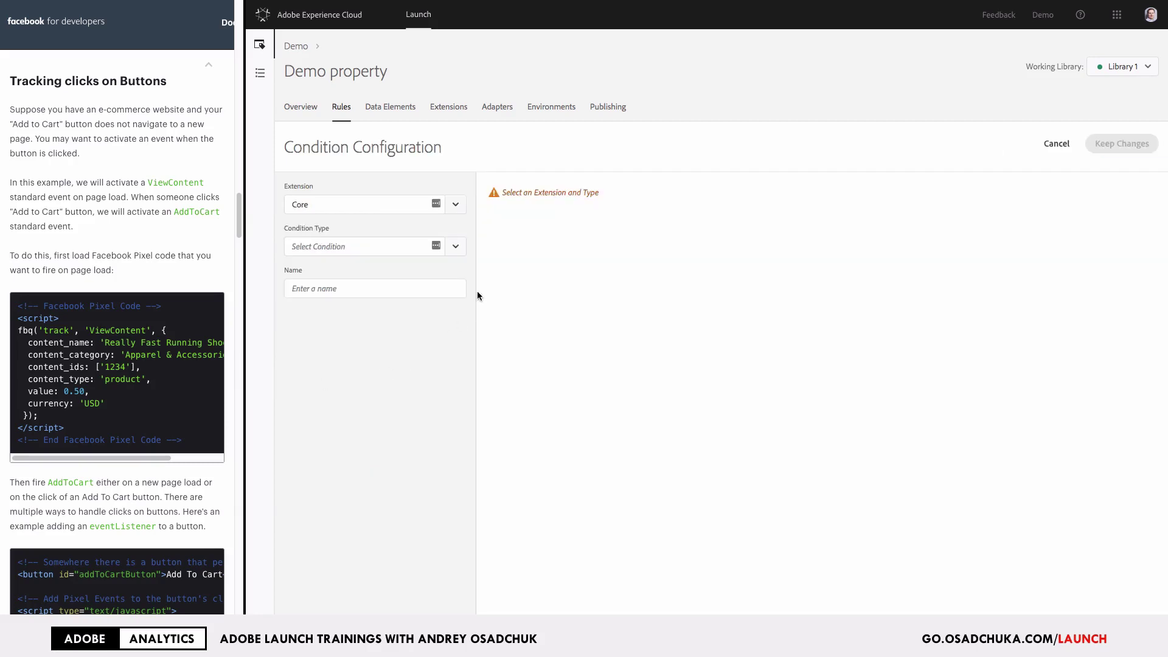
left_click(456, 246)
left_click(367, 322)
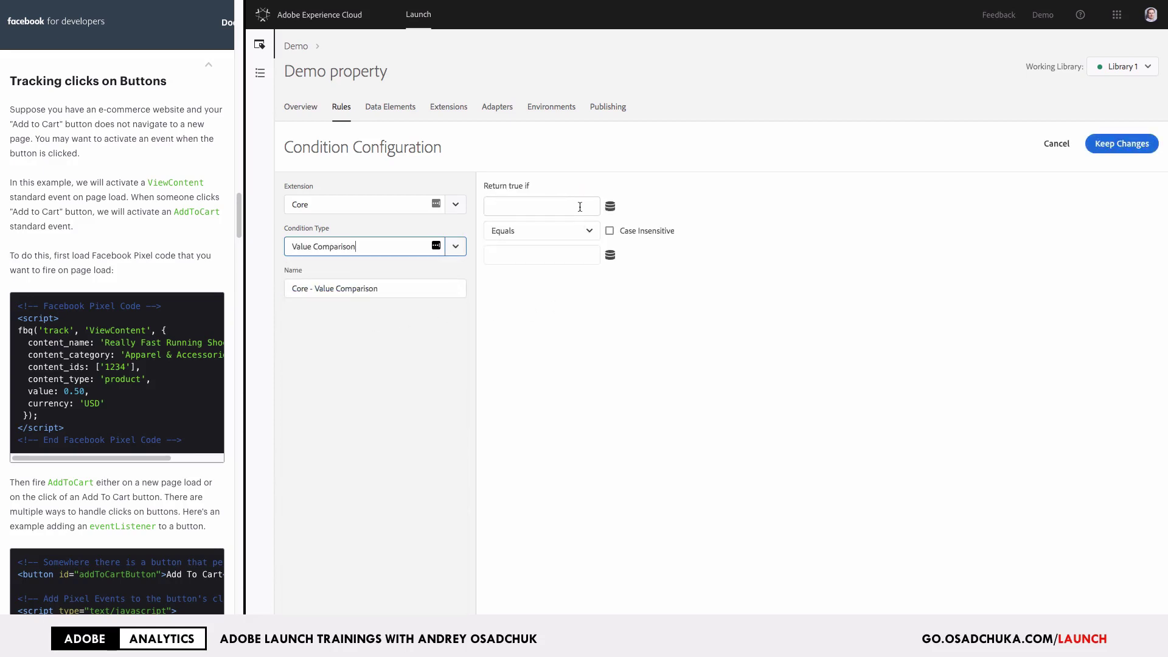
left_click(610, 206)
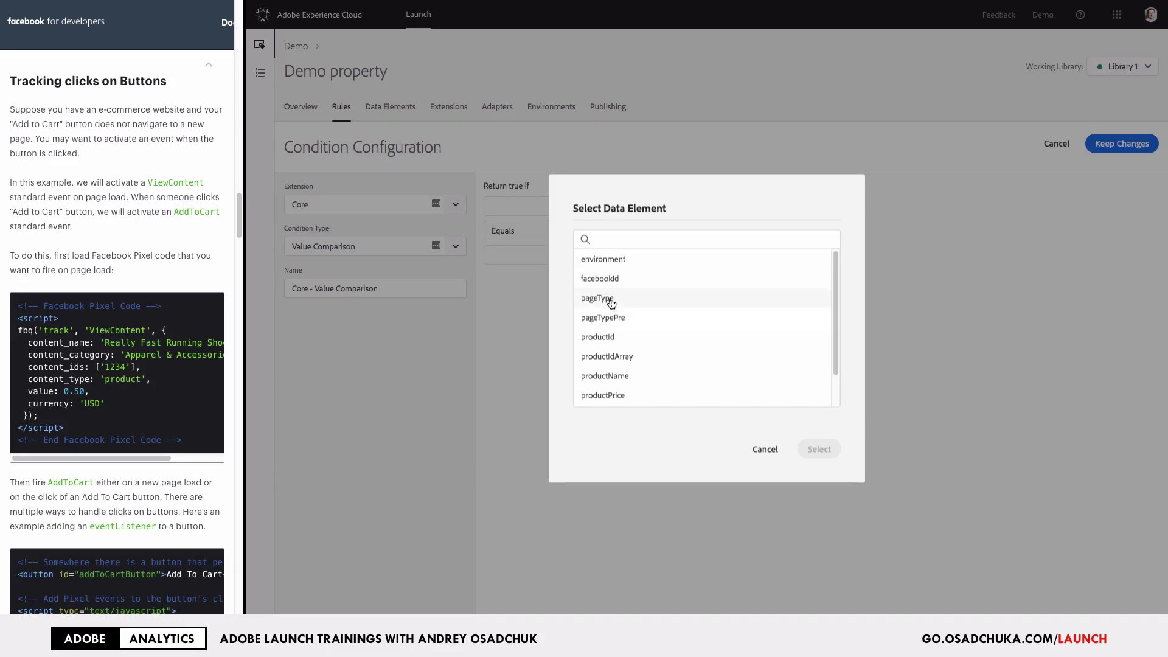
left_click(626, 302)
left_click(821, 449)
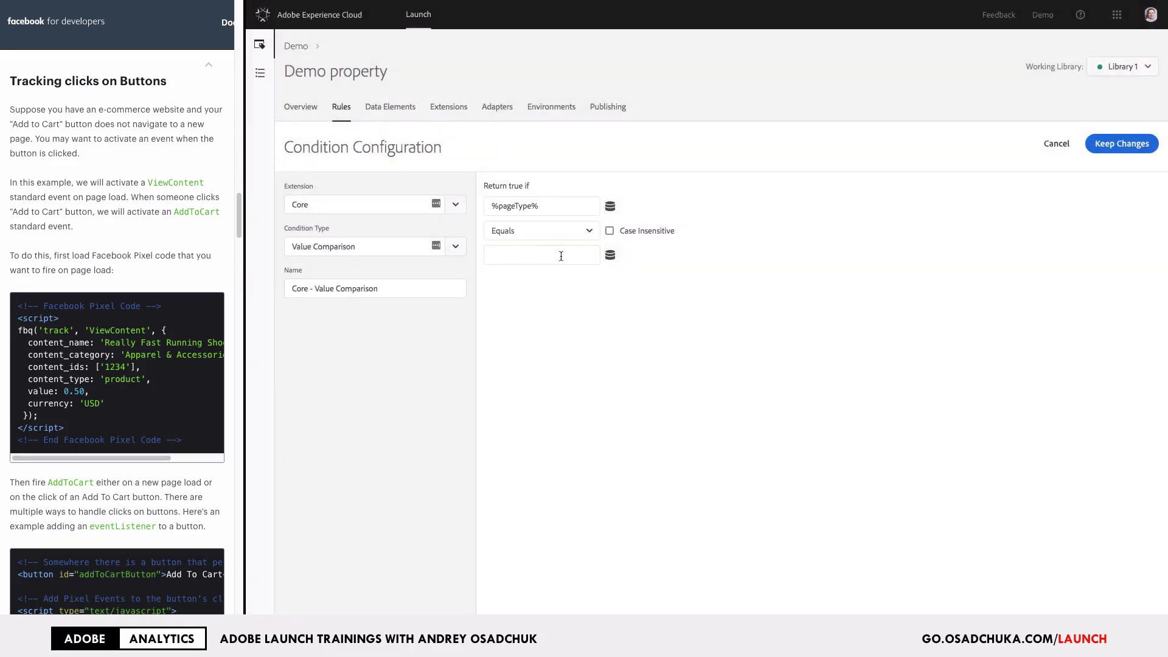
left_click(534, 254)
type("pdp")
Step: Name the value comparison condition "Page is PDP" and keep it in the rule
left_click_drag(457, 288, 279, 285)
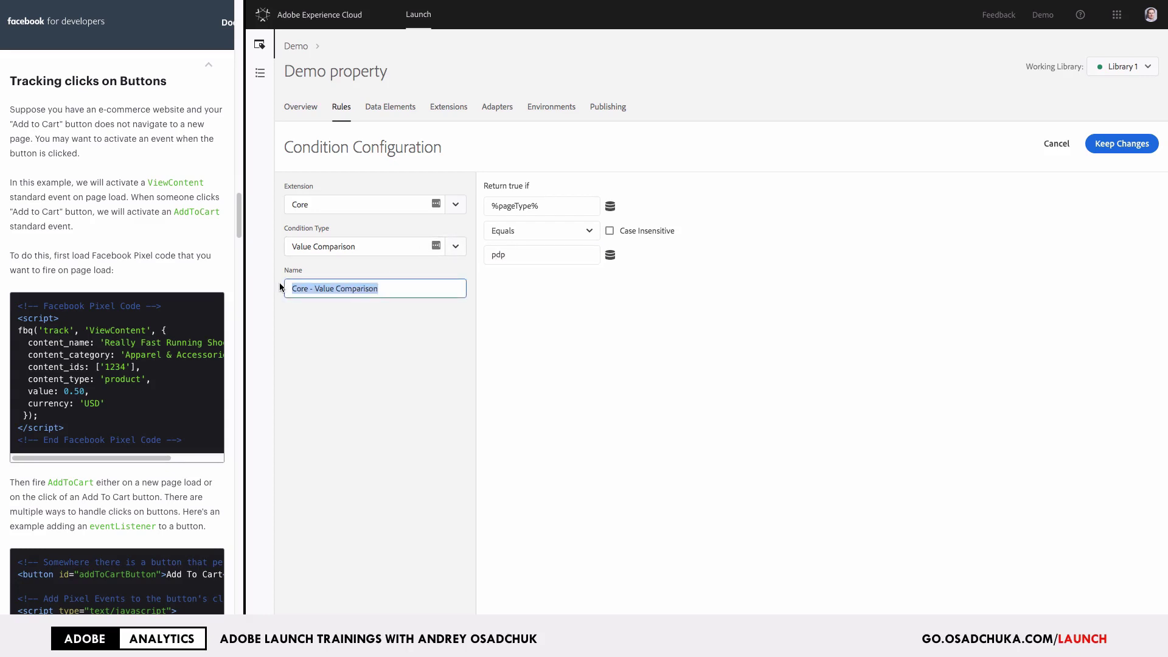
type("Page is ")
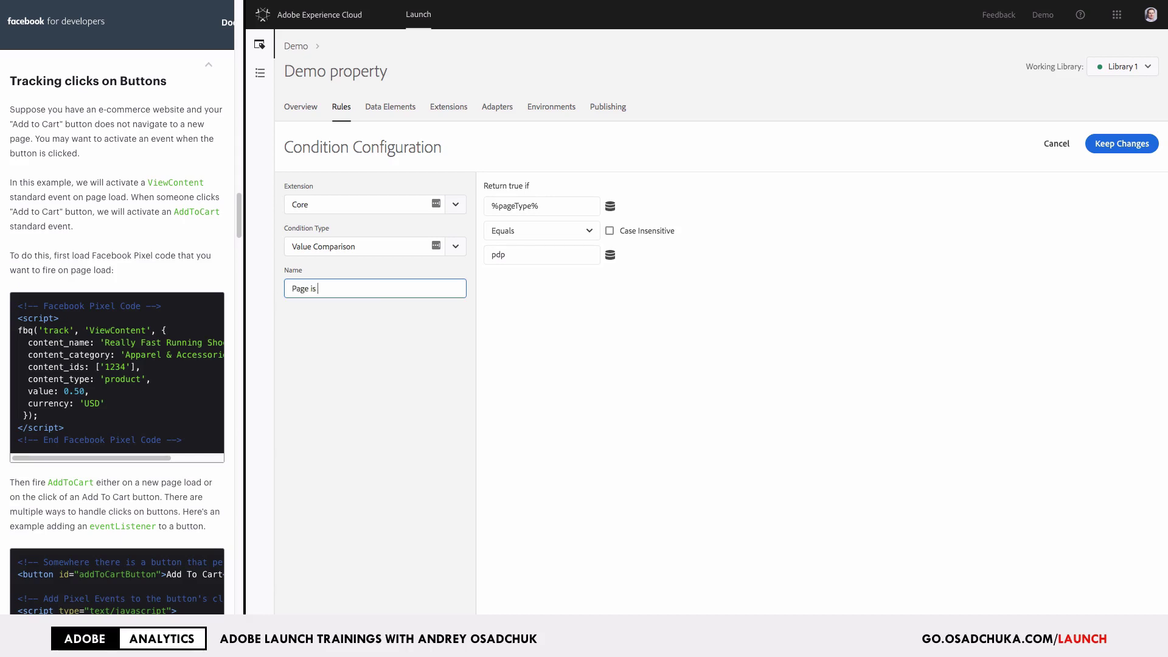
type("PDP")
left_click(1121, 145)
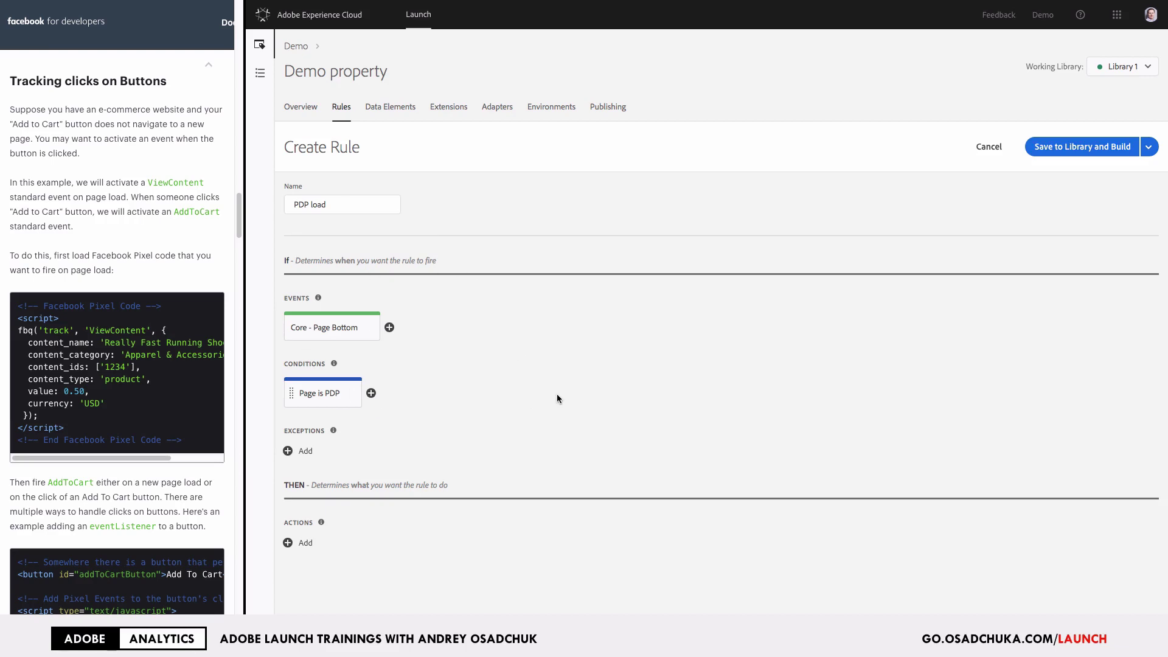
Step: Add an action to the rule using the Facebook Pixel extension with the Send Custom Event type
left_click(309, 548)
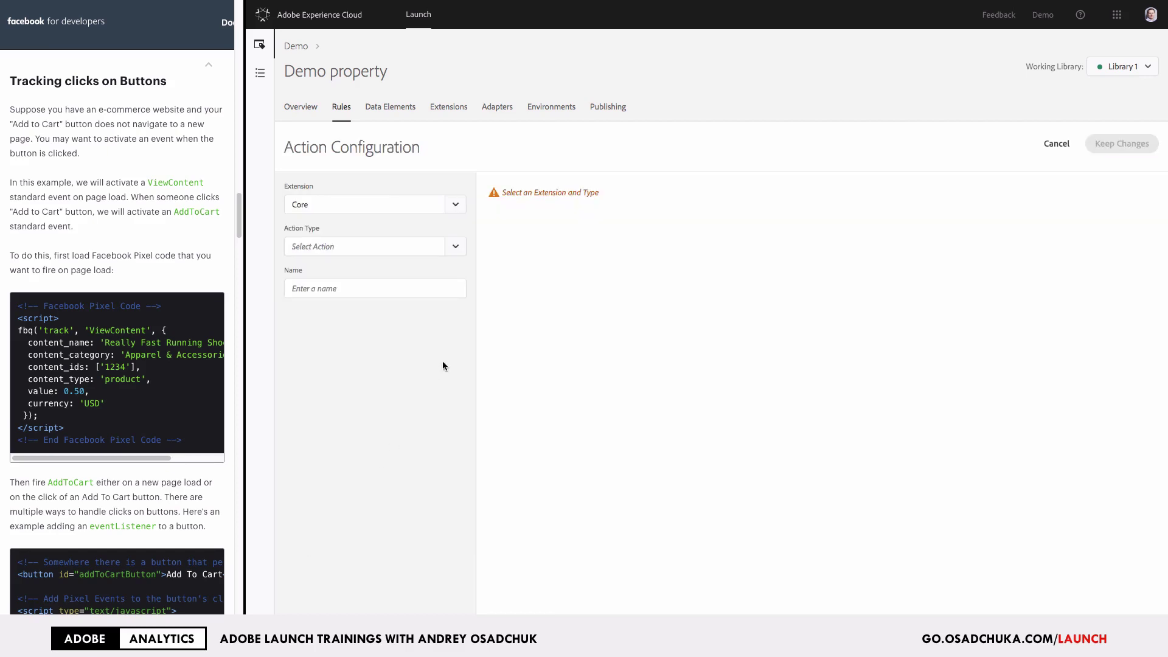
left_click(457, 247)
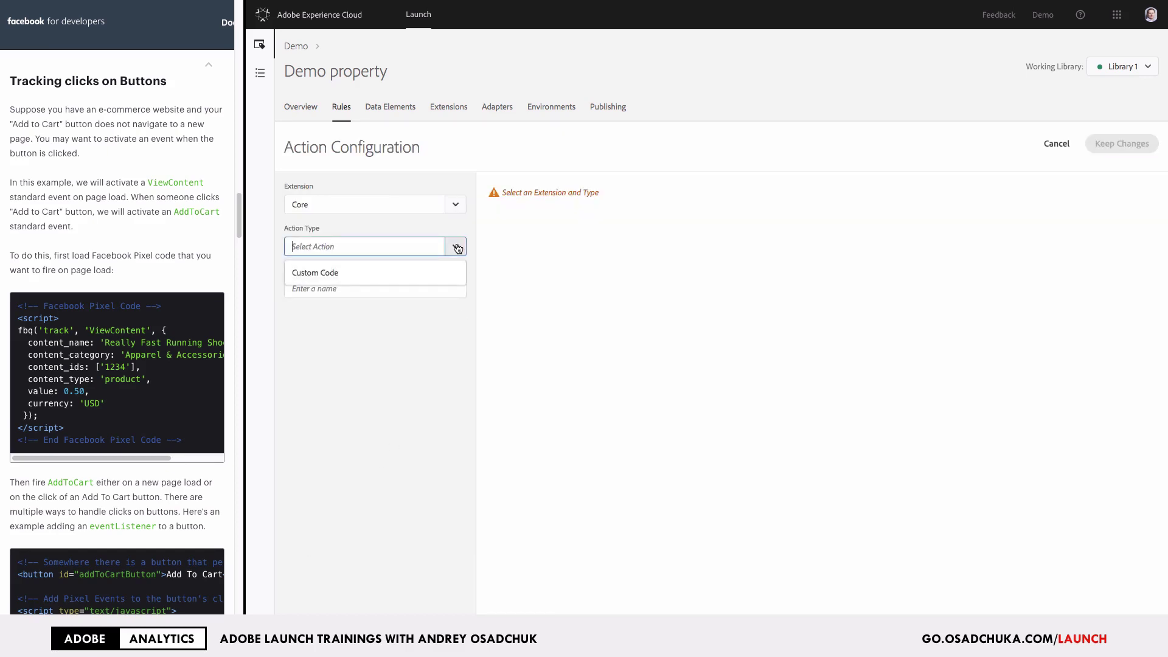
left_click(455, 204)
left_click(416, 249)
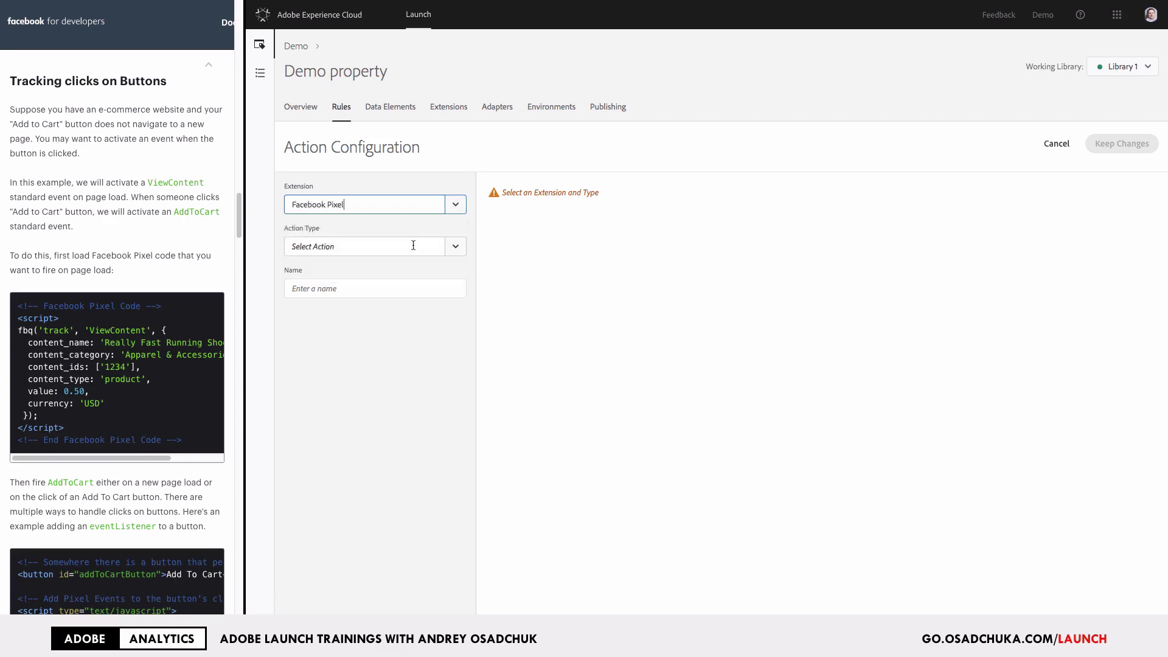
left_click(451, 246)
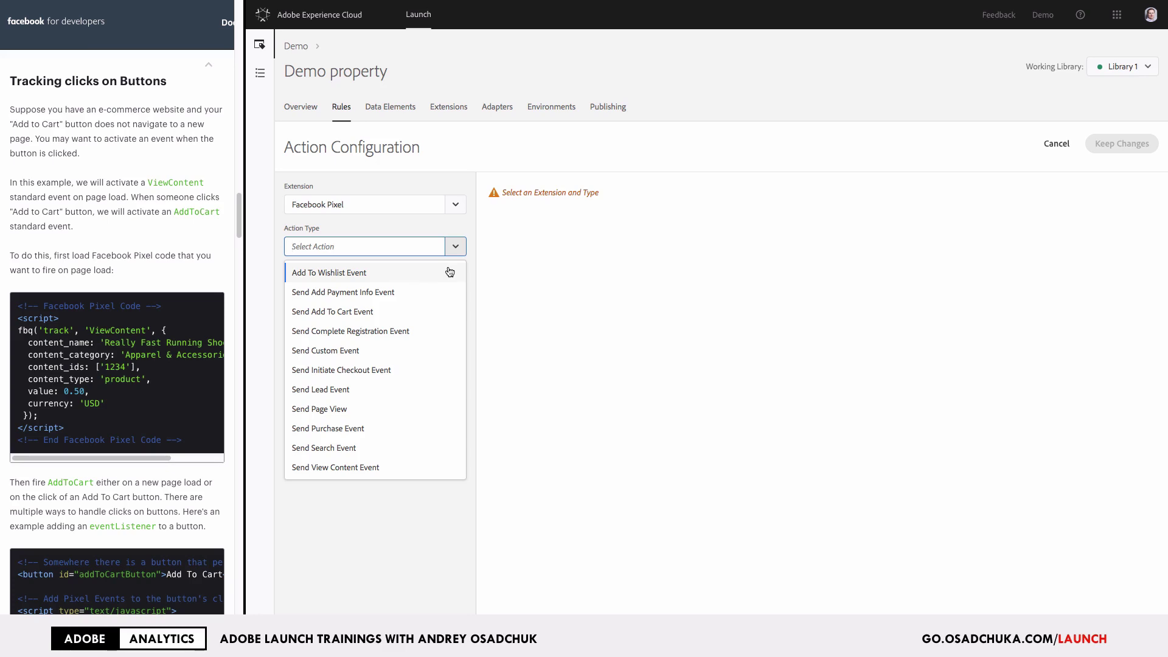
left_click(376, 356)
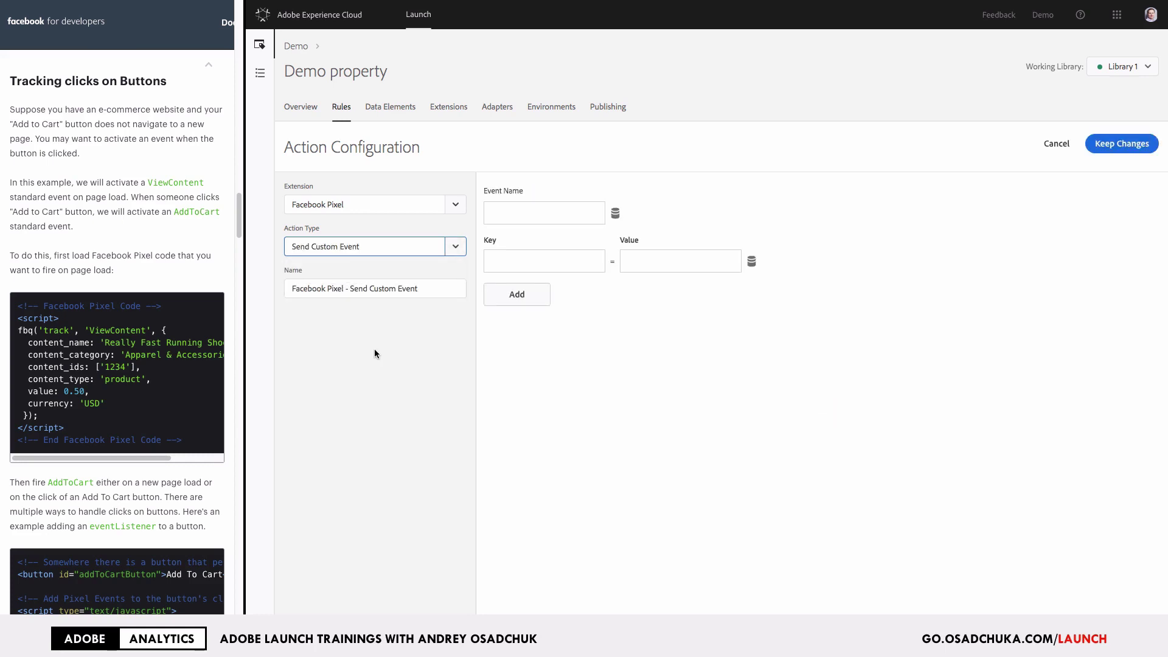
Step: Copy ViewContent from the Facebook code example into the custom event's name
double_click(108, 331)
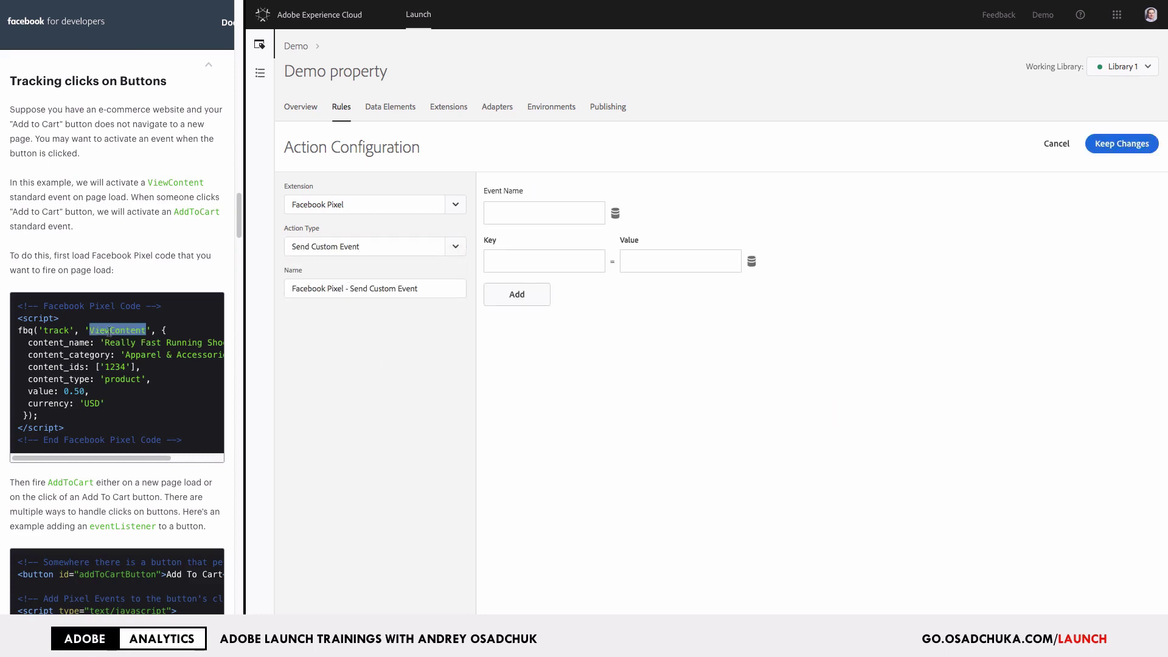
key("ctrl+c")
left_click(545, 213)
key("ctrl+v")
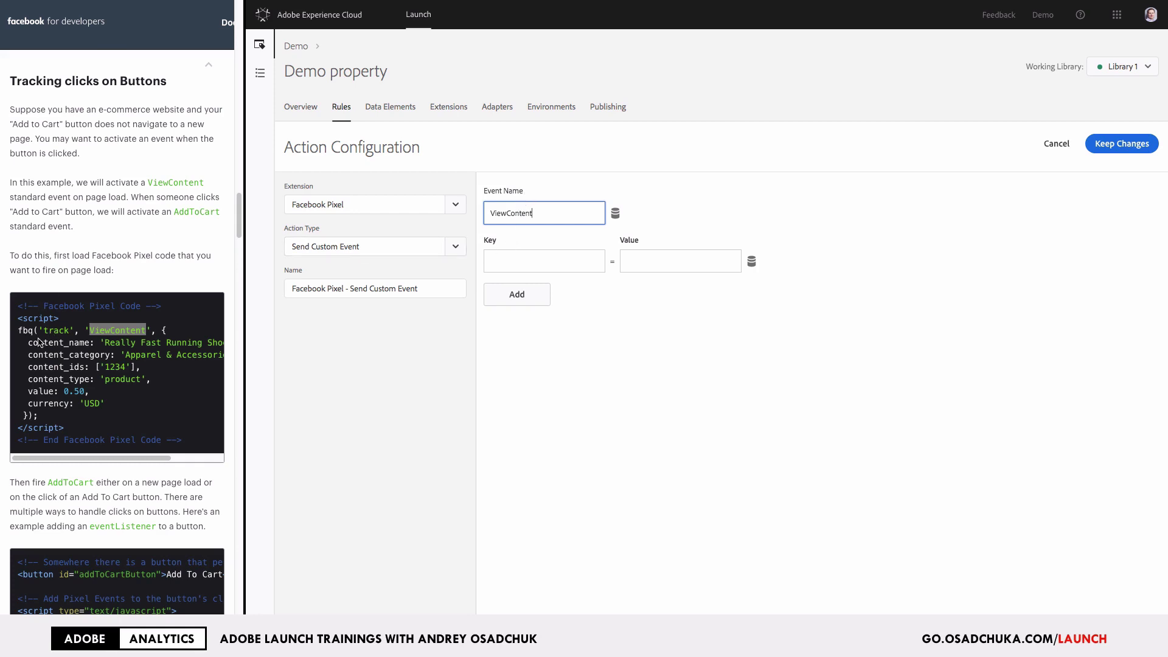
Step: Set the custom event's first parameter to the key content_name with the productName data element as its value
left_click_drag(29, 343, 88, 342)
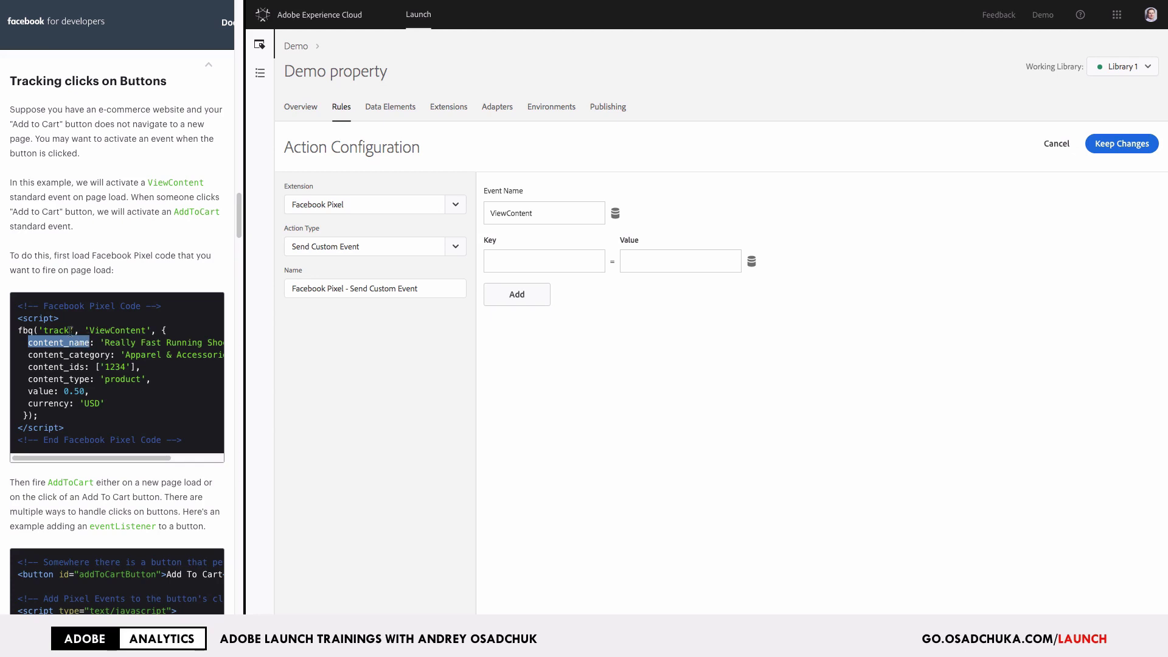
left_click(505, 265)
key("ctrl+v")
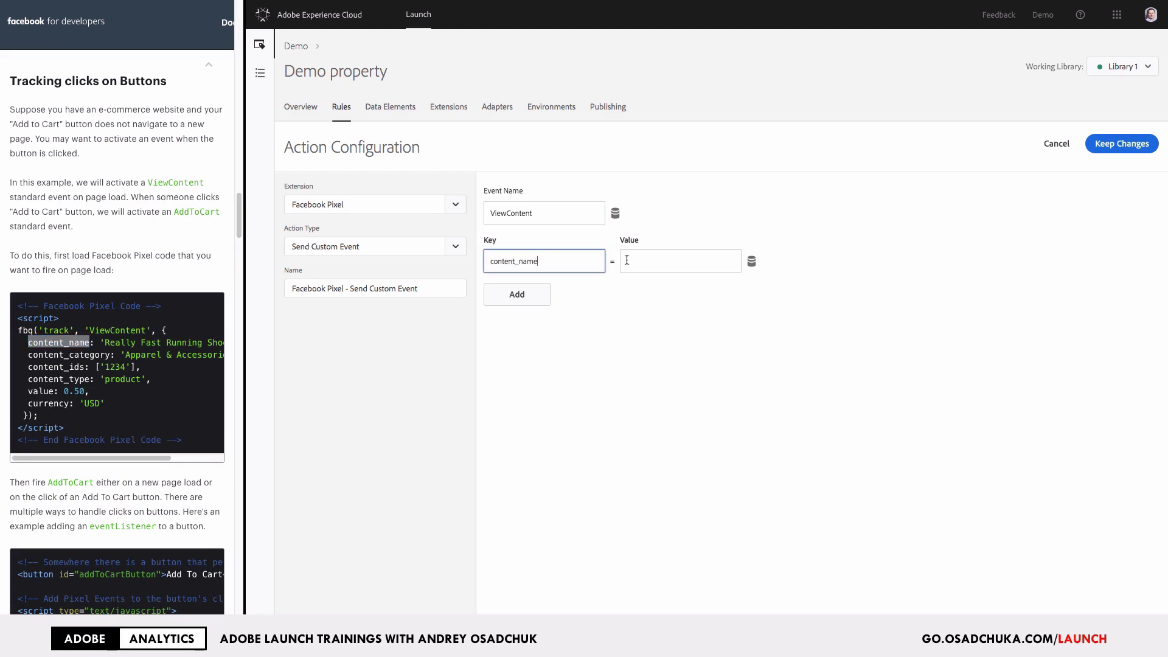
left_click(752, 262)
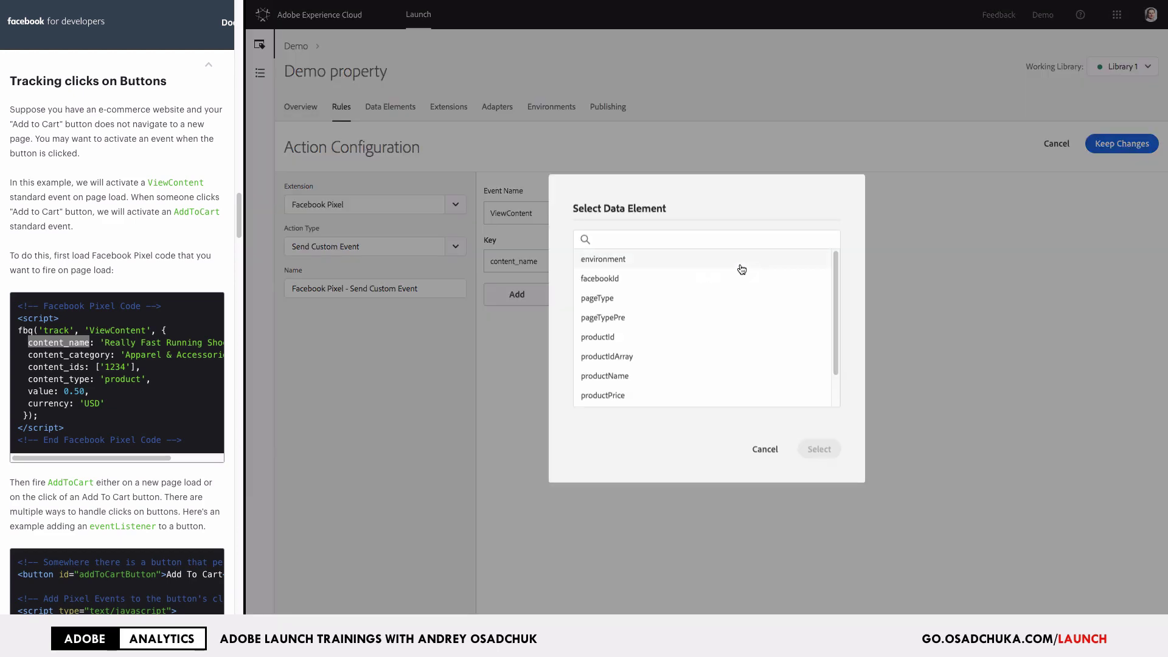
left_click(623, 377)
scroll(699, 383, "down", 1)
left_click(815, 449)
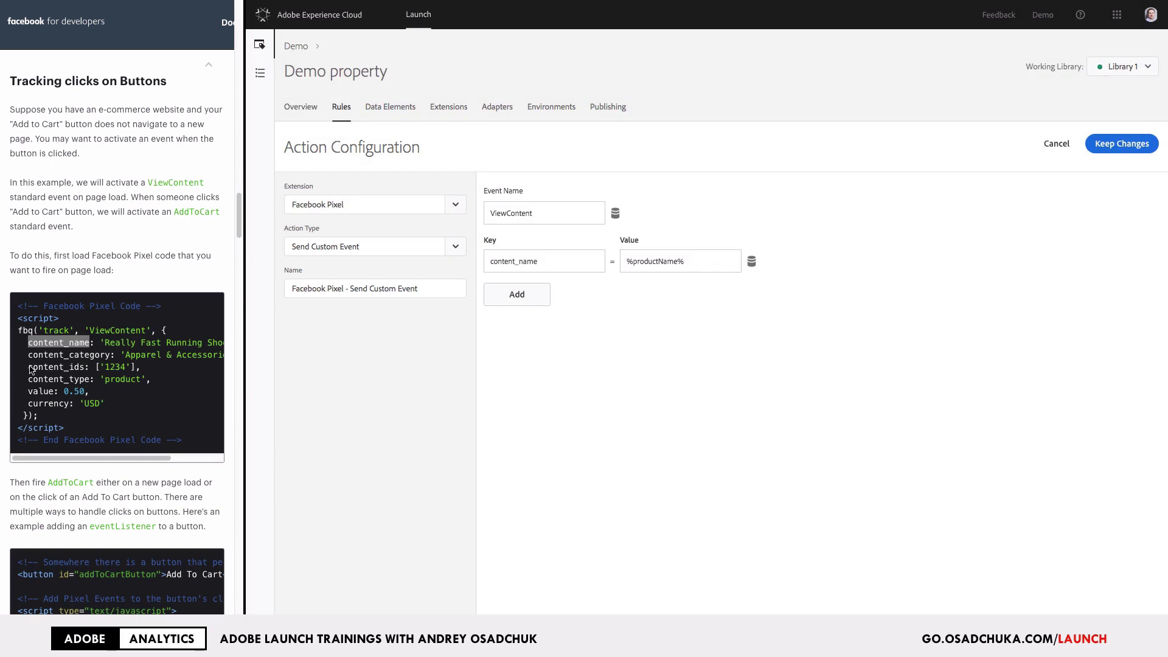
Step: Add a second event parameter with the key content_ids from the Facebook code example and the productIdArray data element as its value
left_click_drag(29, 367, 86, 367)
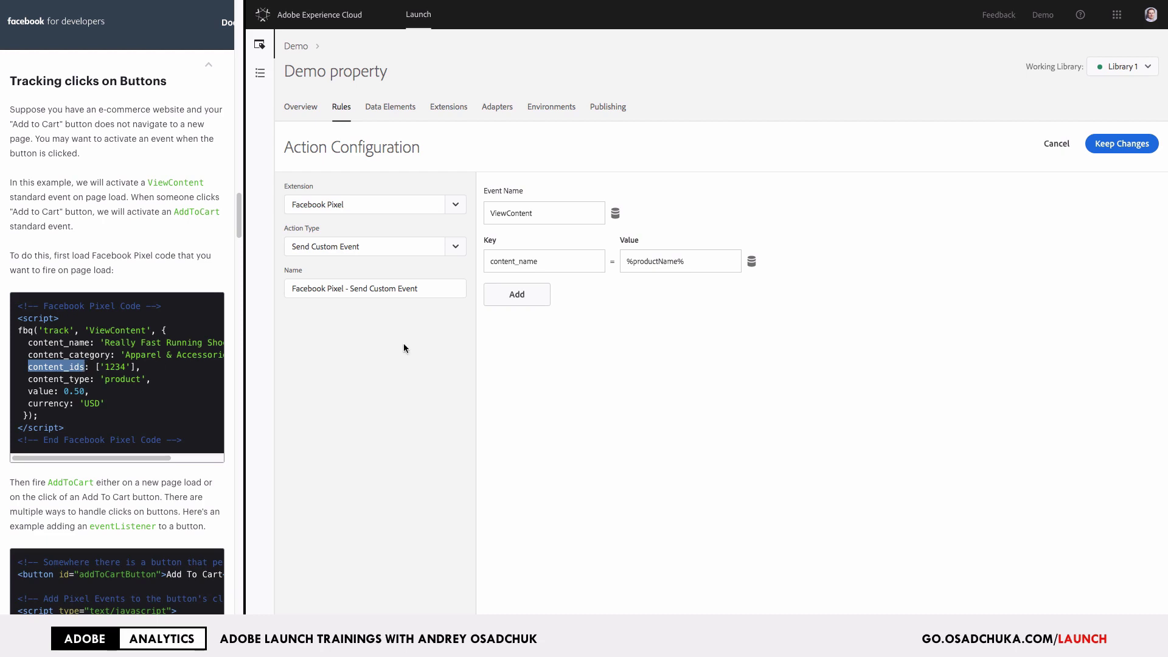
left_click(519, 301)
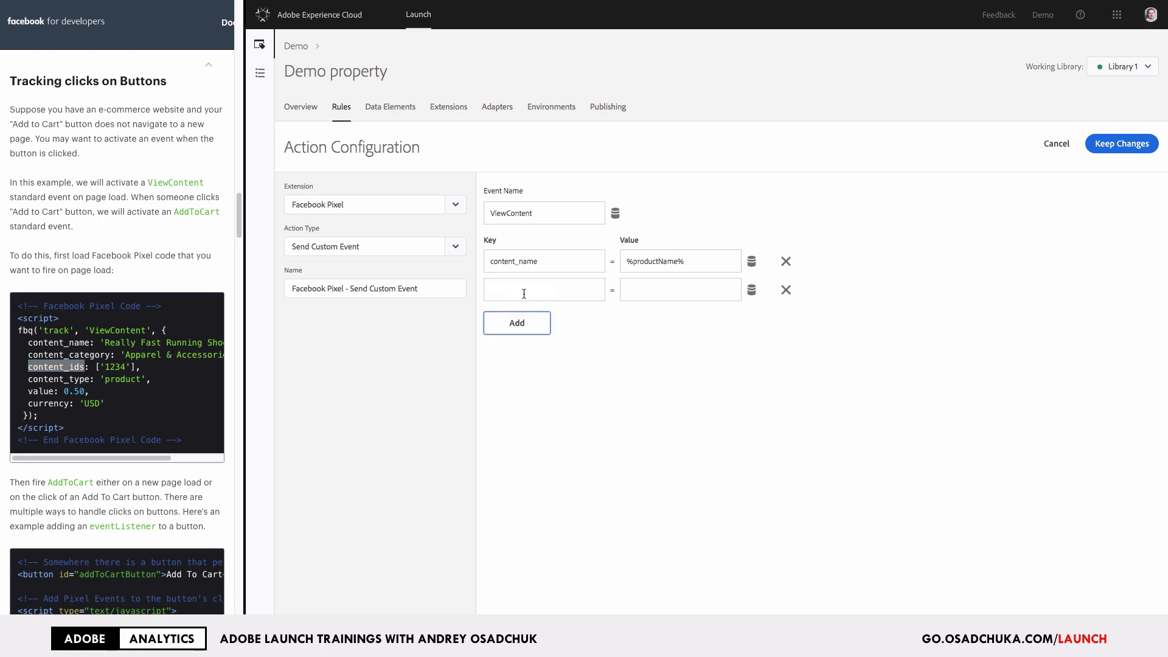
key("ctrl+v")
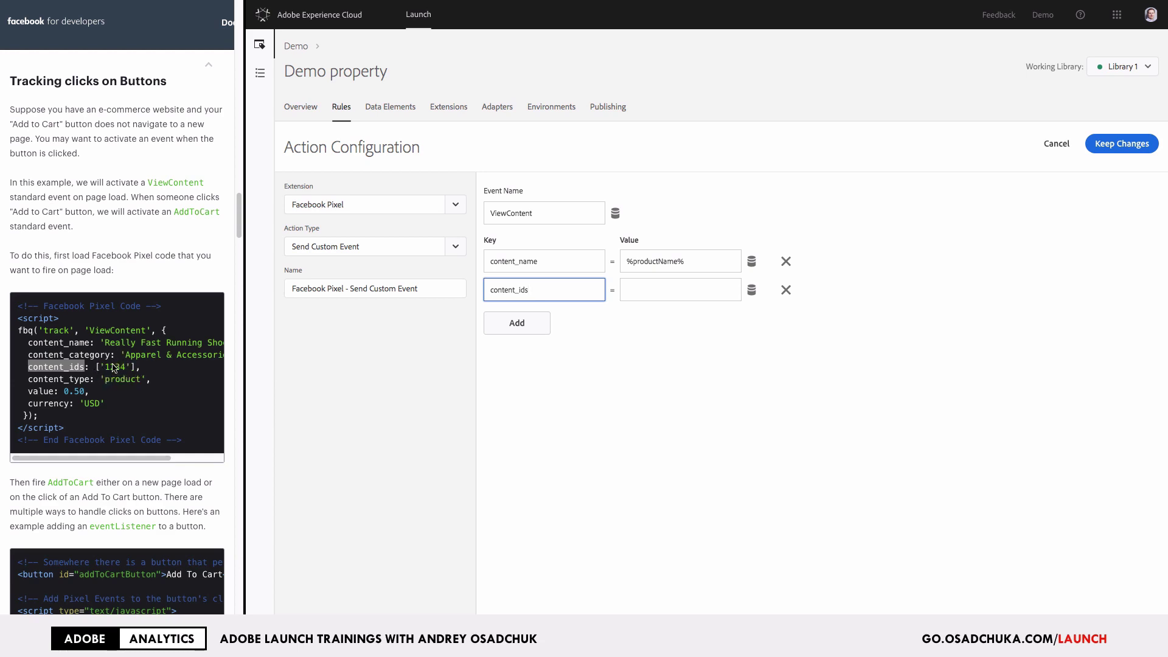
left_click(751, 290)
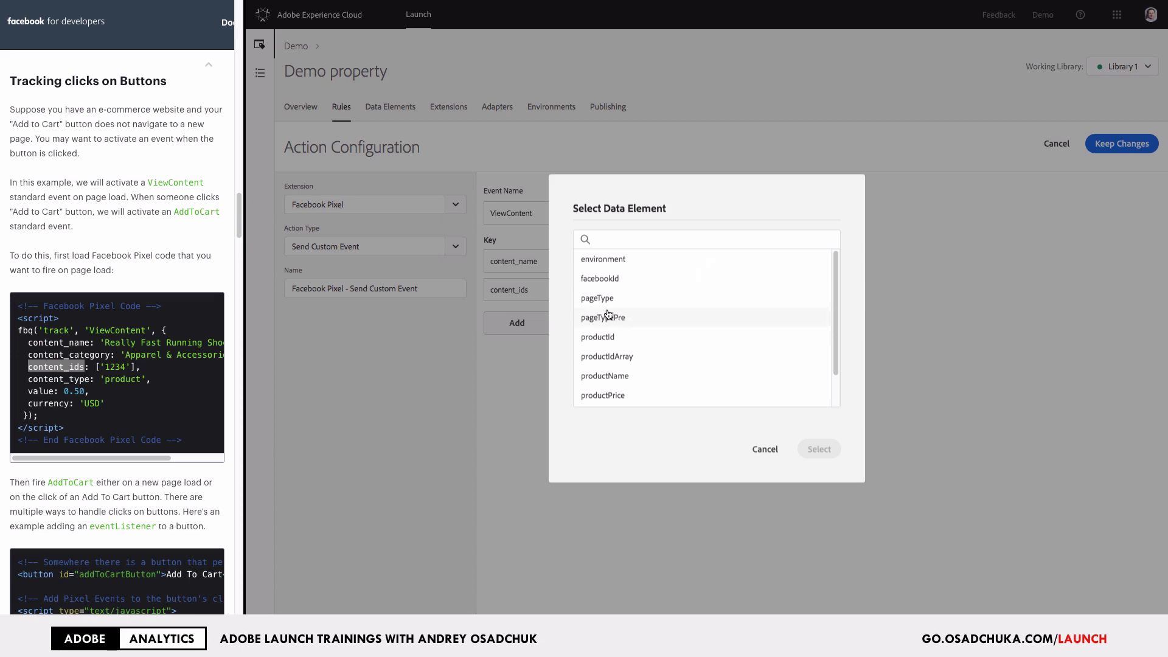
left_click(623, 360)
scroll(760, 390, "down", 1)
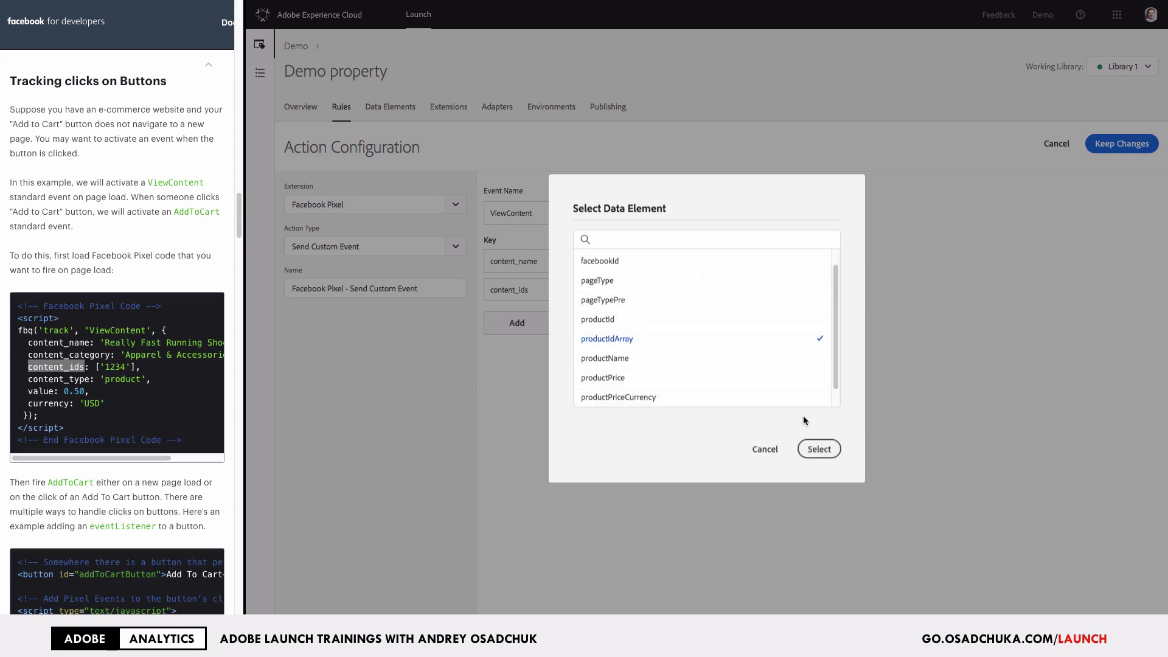
left_click(819, 449)
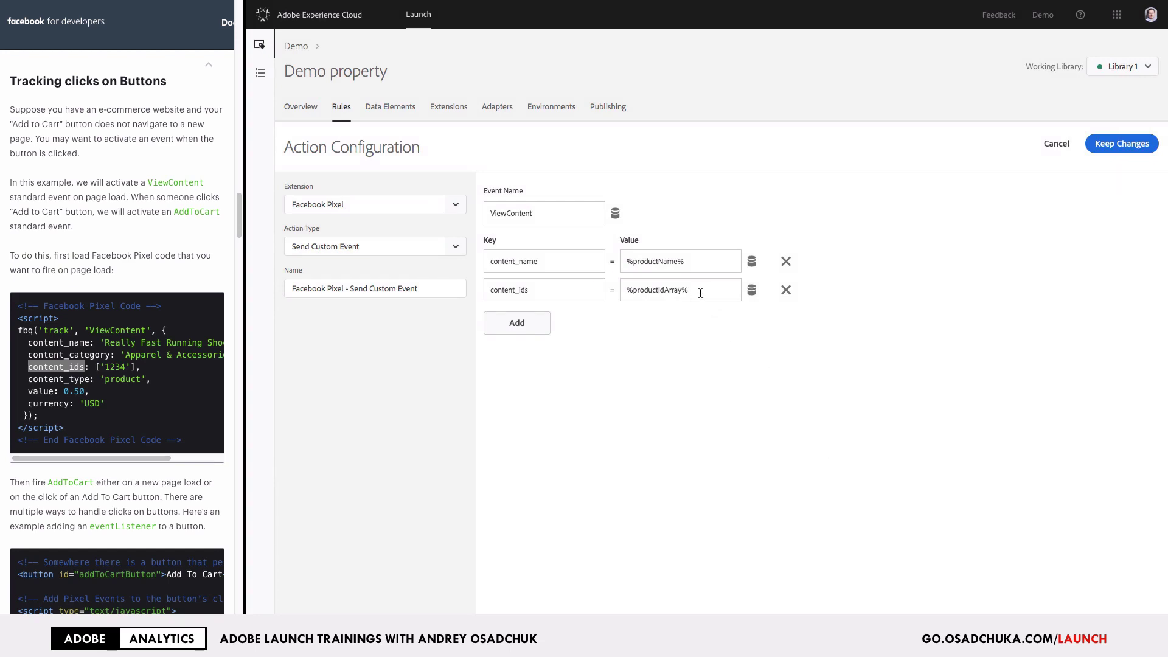
Step: Add a third event parameter with the key content_type and the fixed value product
left_click(541, 320)
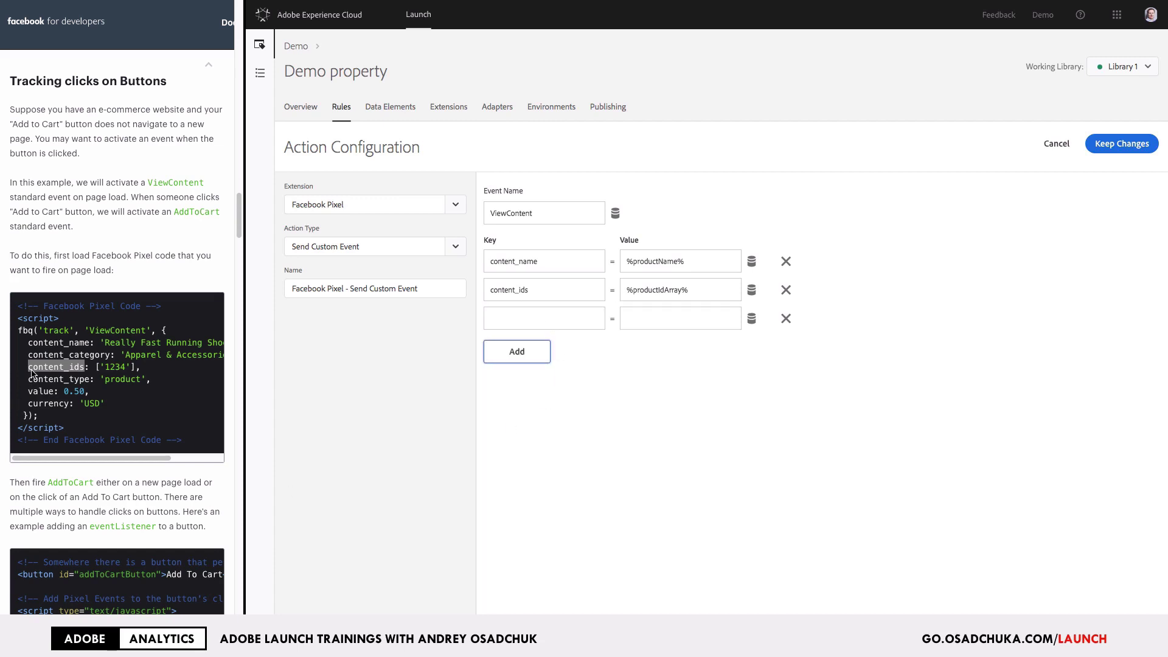
left_click_drag(28, 379, 90, 380)
key("ctrl+c")
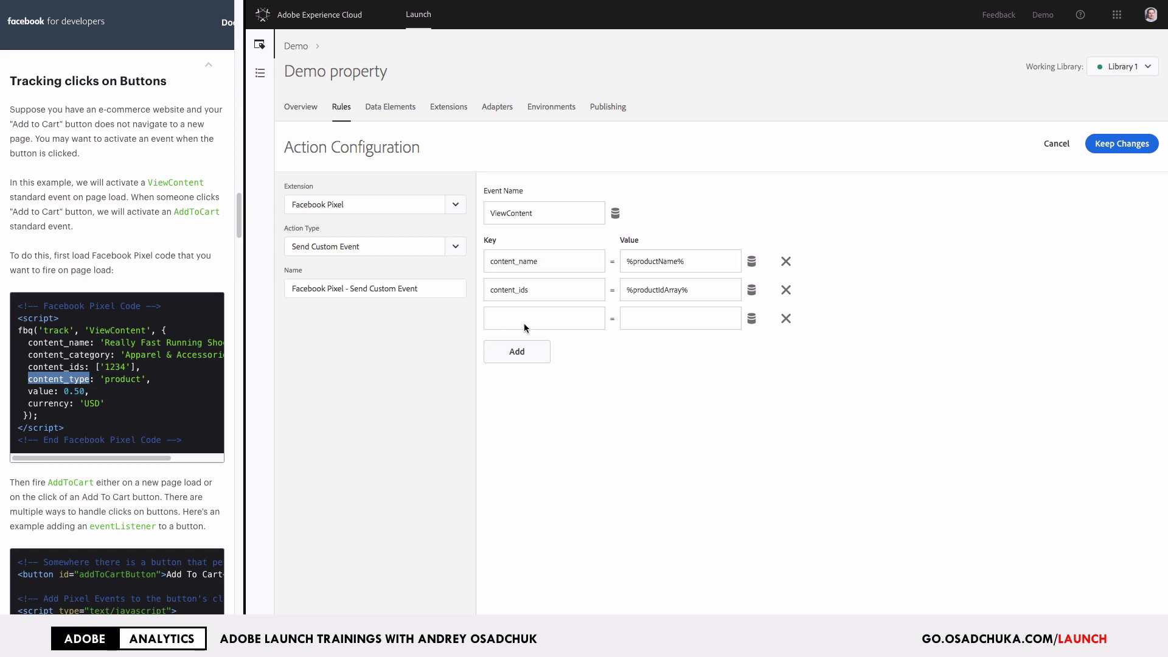
left_click(524, 321)
key("ctrl+v")
left_click(650, 319)
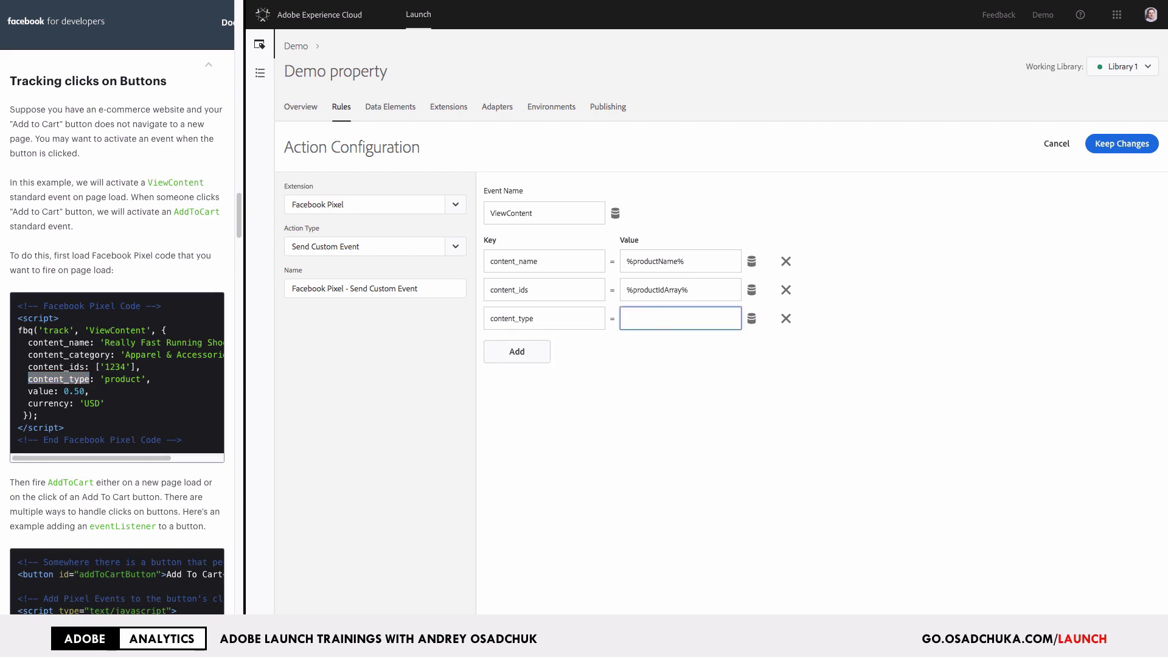
type("product")
Step: Add two more parameter rows and fill the first with the key value and the productPrice data element
left_click(538, 351)
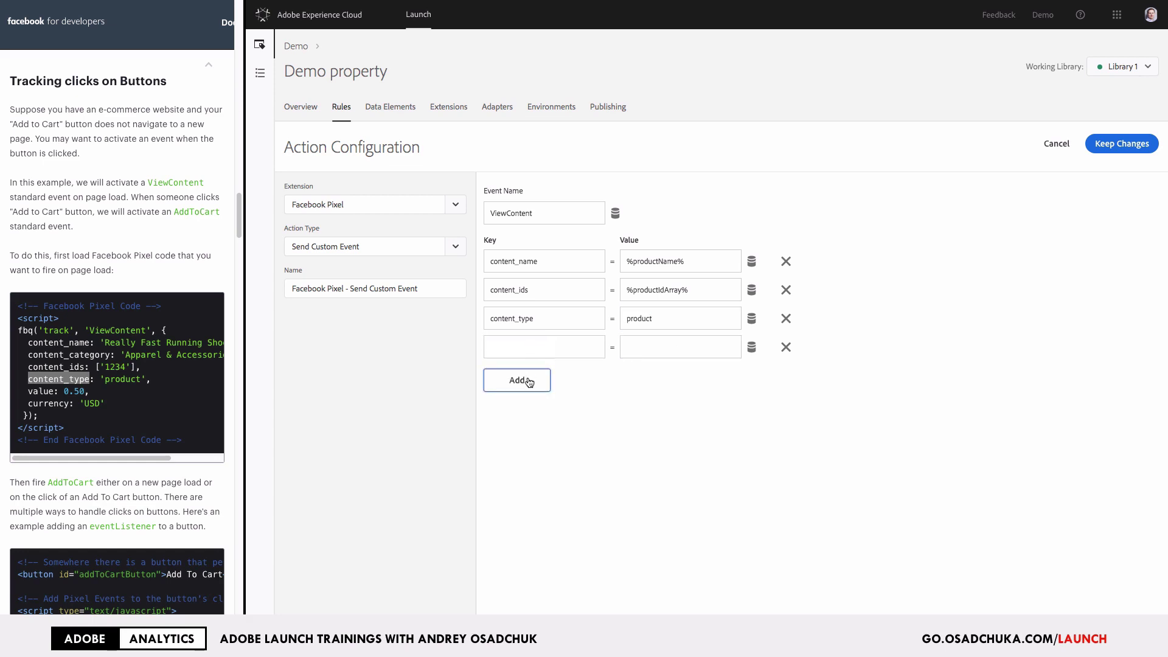
left_click(527, 380)
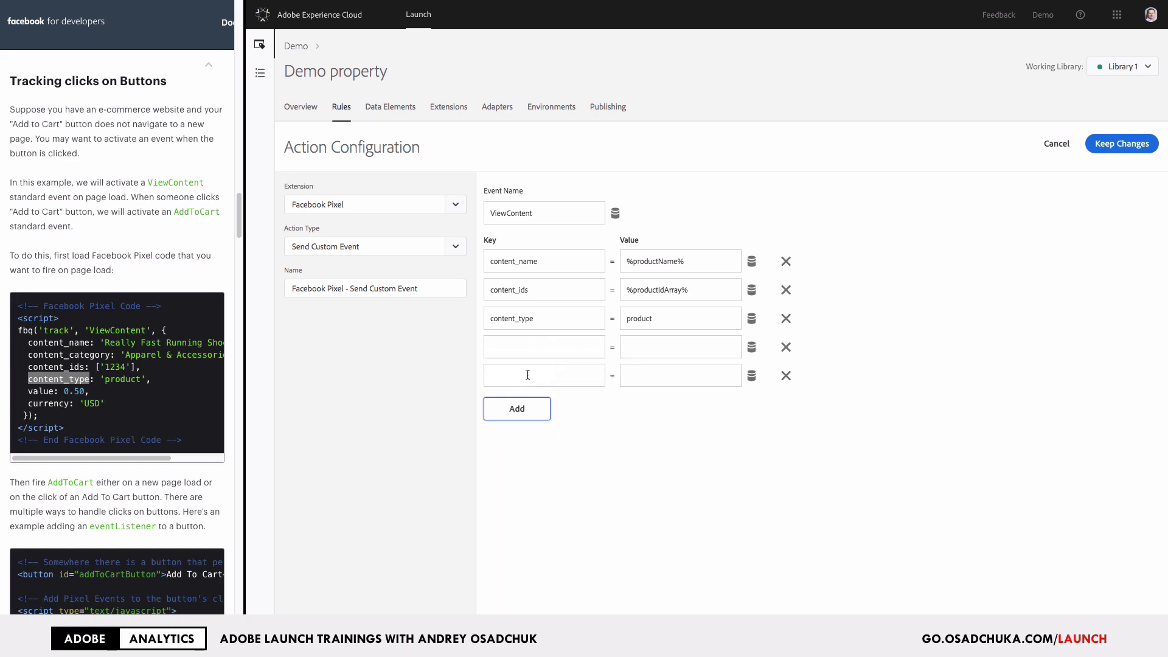
double_click(29, 391)
key("ctrl+c")
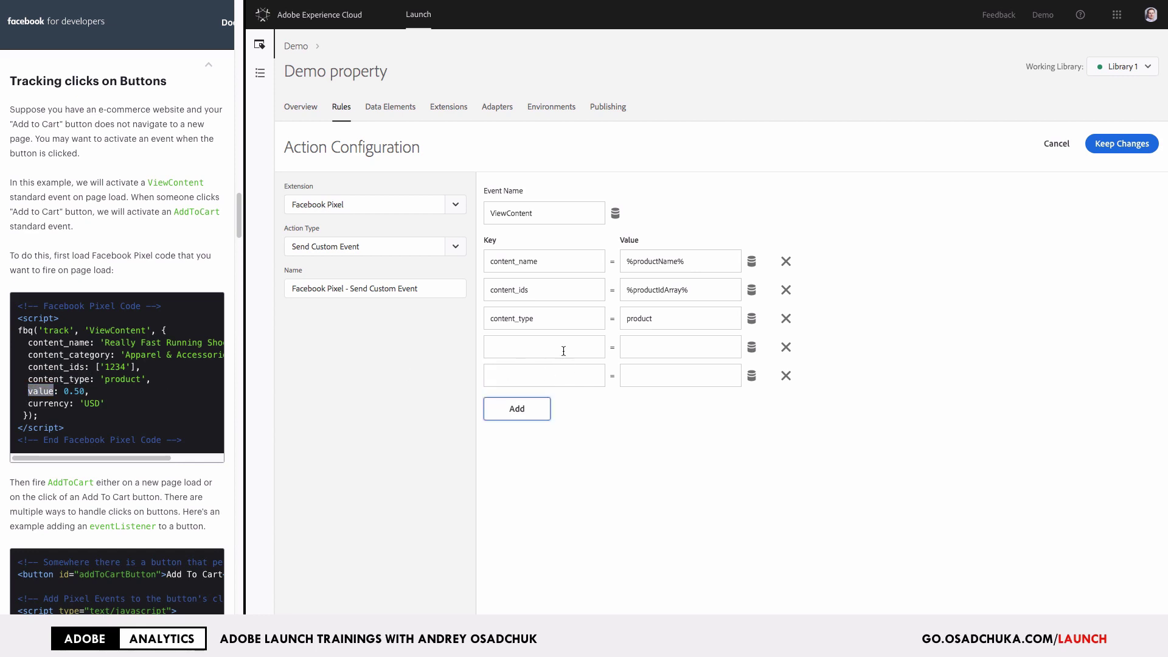
left_click(602, 346)
key("ctrl+v")
left_click(751, 347)
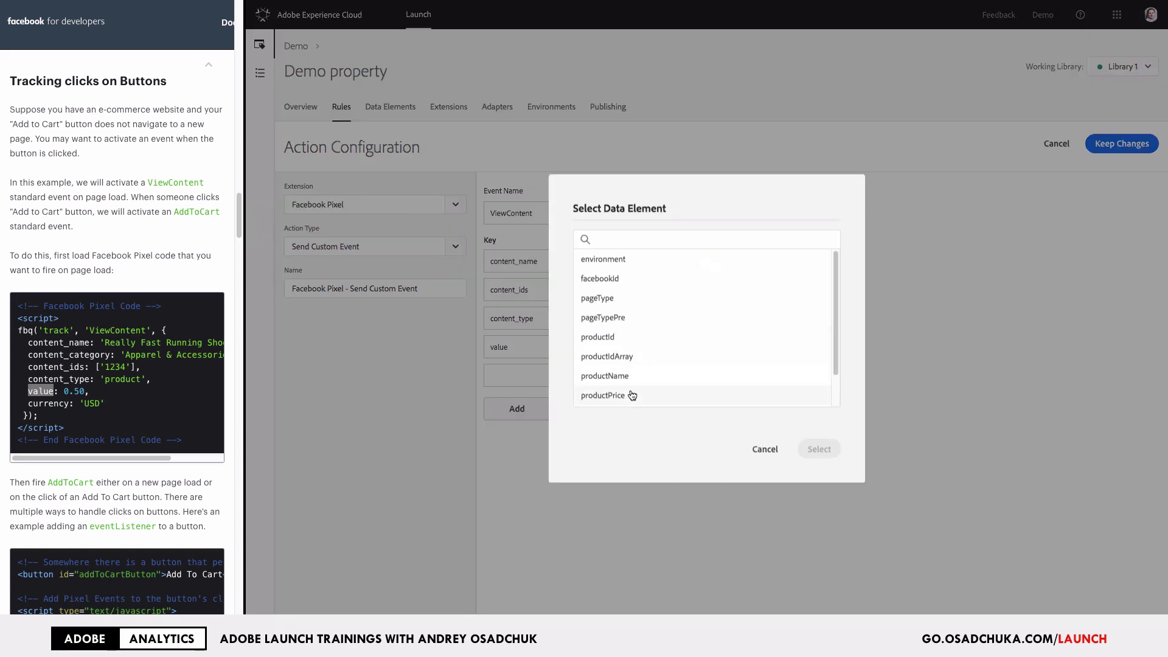
left_click(698, 396)
left_click(814, 449)
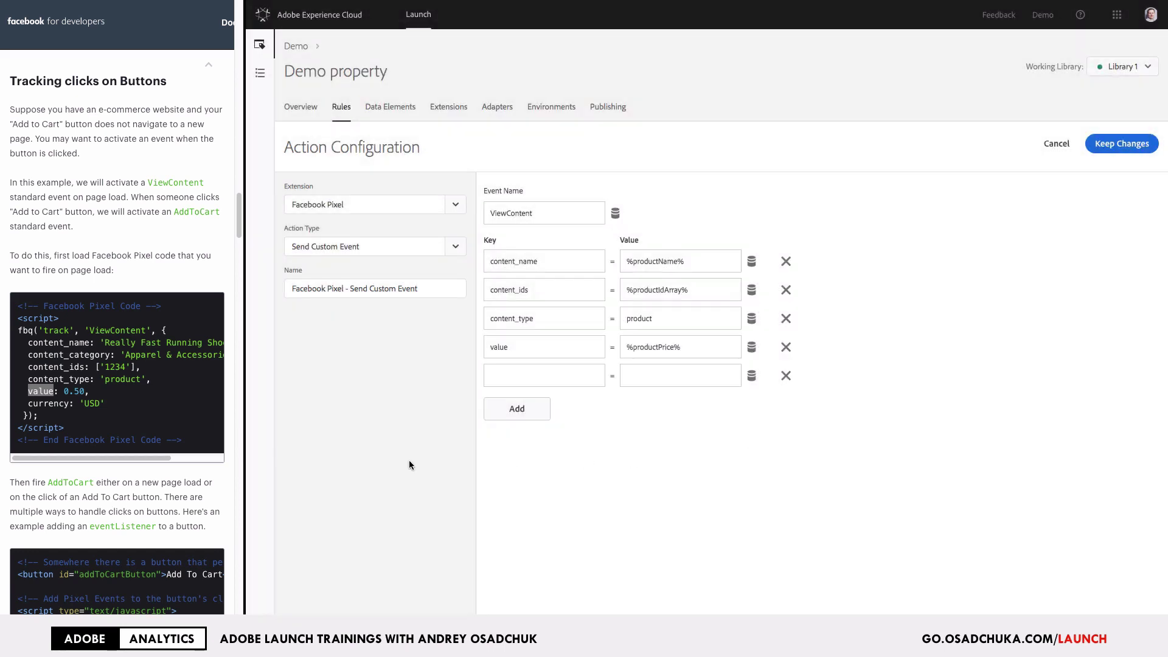
Step: Fill the remaining parameter row with the key currency from the code example and the productPriceCurrency data element
triple_click(48, 406)
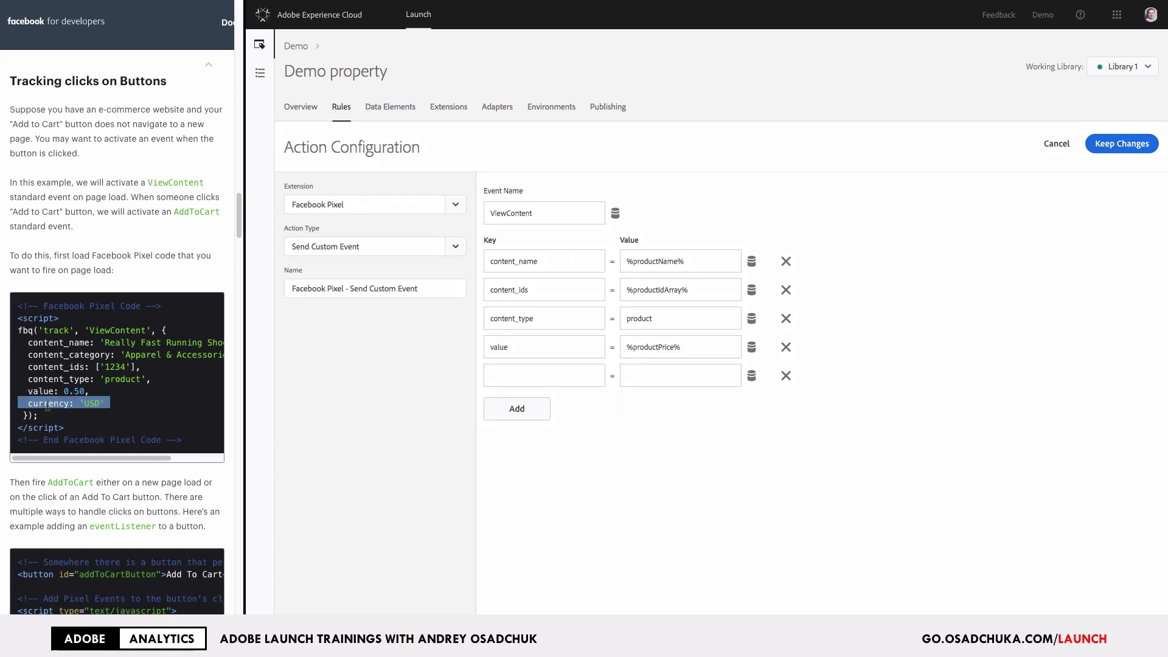
double_click(45, 404)
key("ctrl+c")
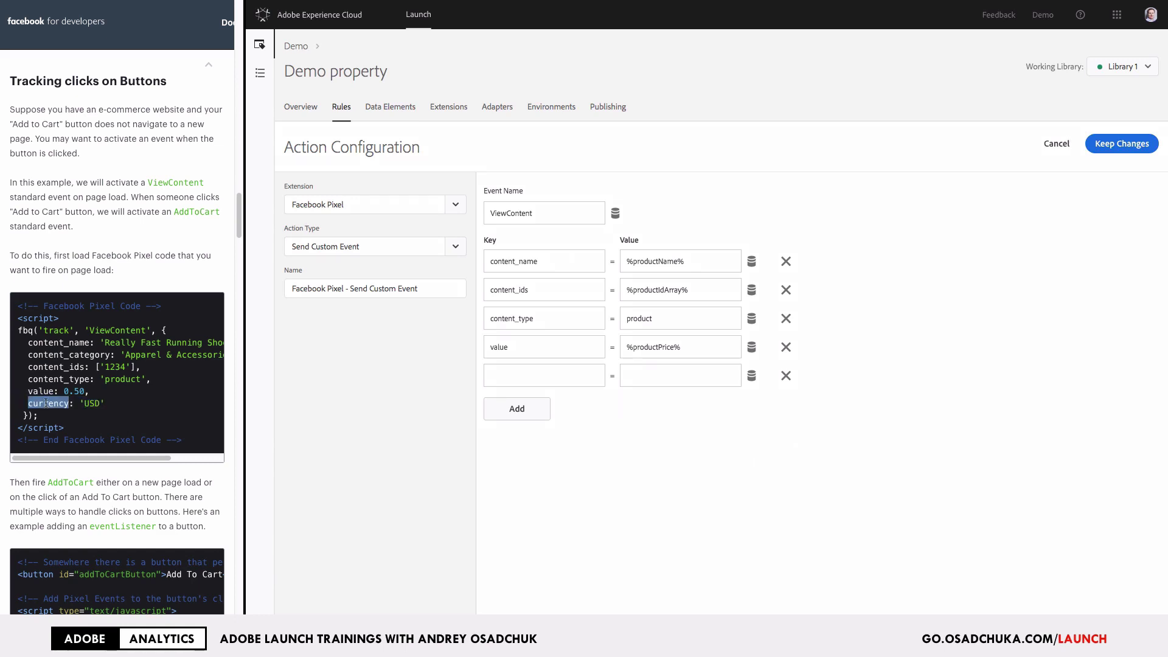
left_click(595, 373)
key("ctrl+v")
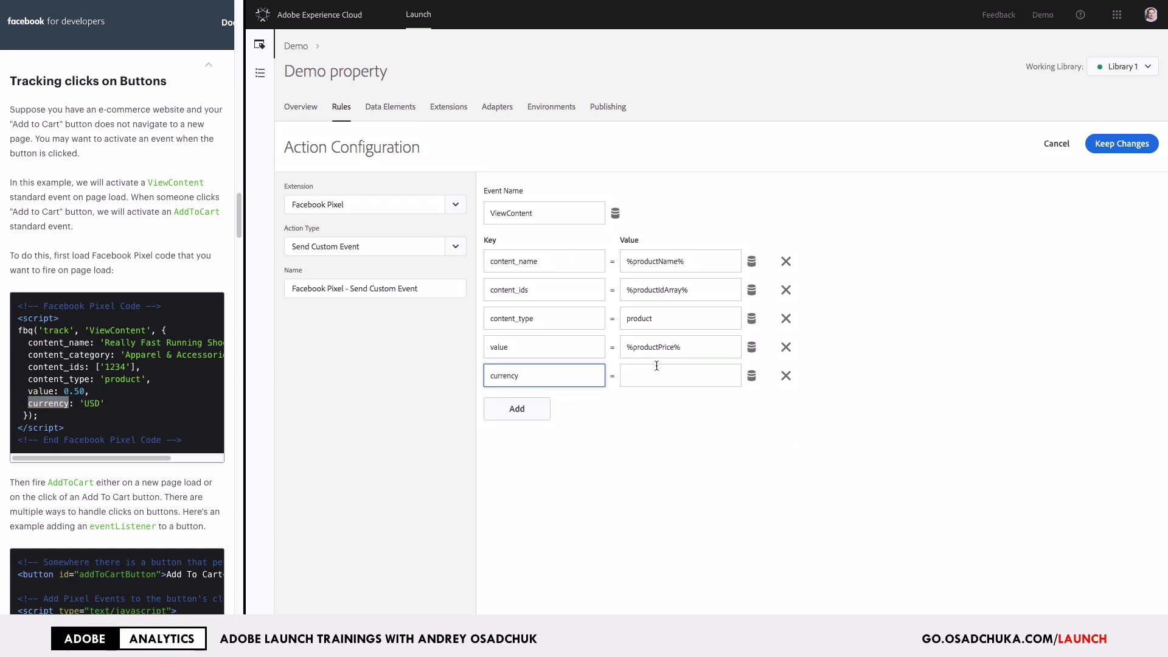
left_click(752, 376)
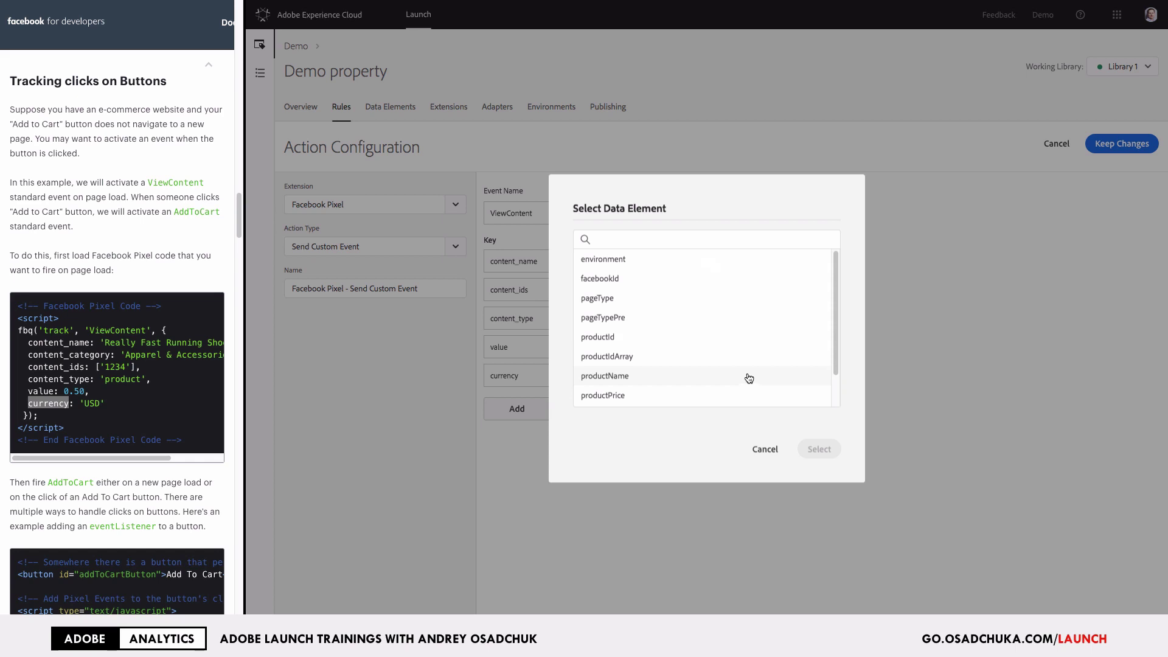
scroll(738, 351, "down", 1)
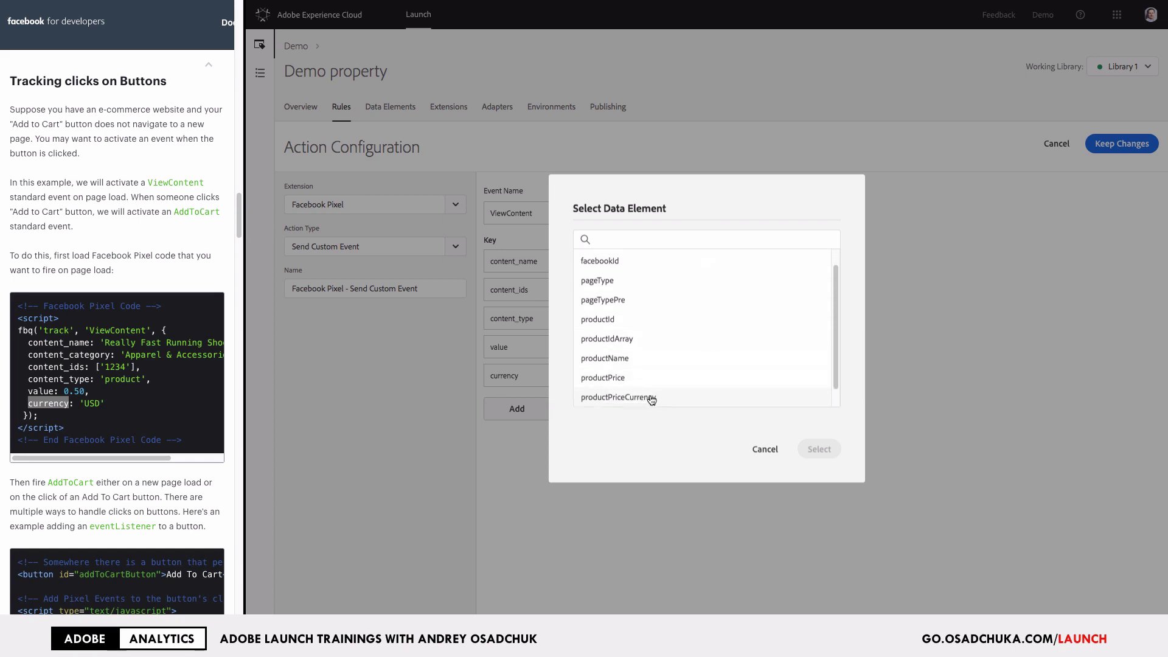
left_click(650, 396)
left_click(814, 453)
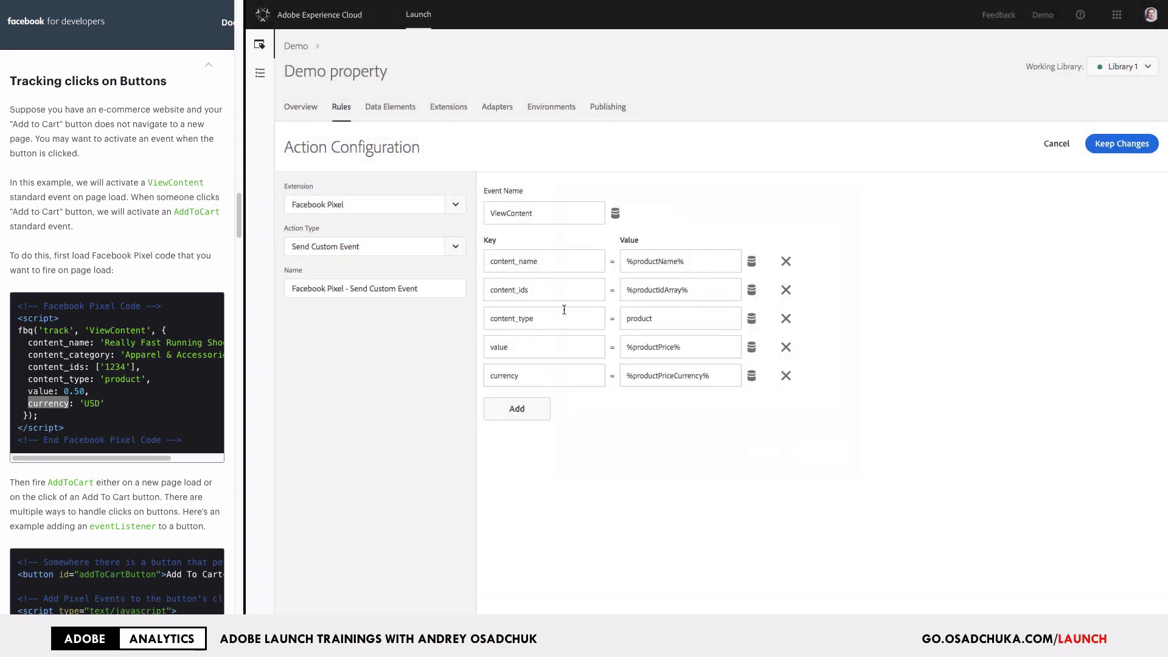
Step: Name the action "Facebook Pixel - ViewContent - PDP" and save the PDP load rule to the library with a build
left_click(350, 289)
left_click_drag(351, 289, 421, 286)
type("ViewCon")
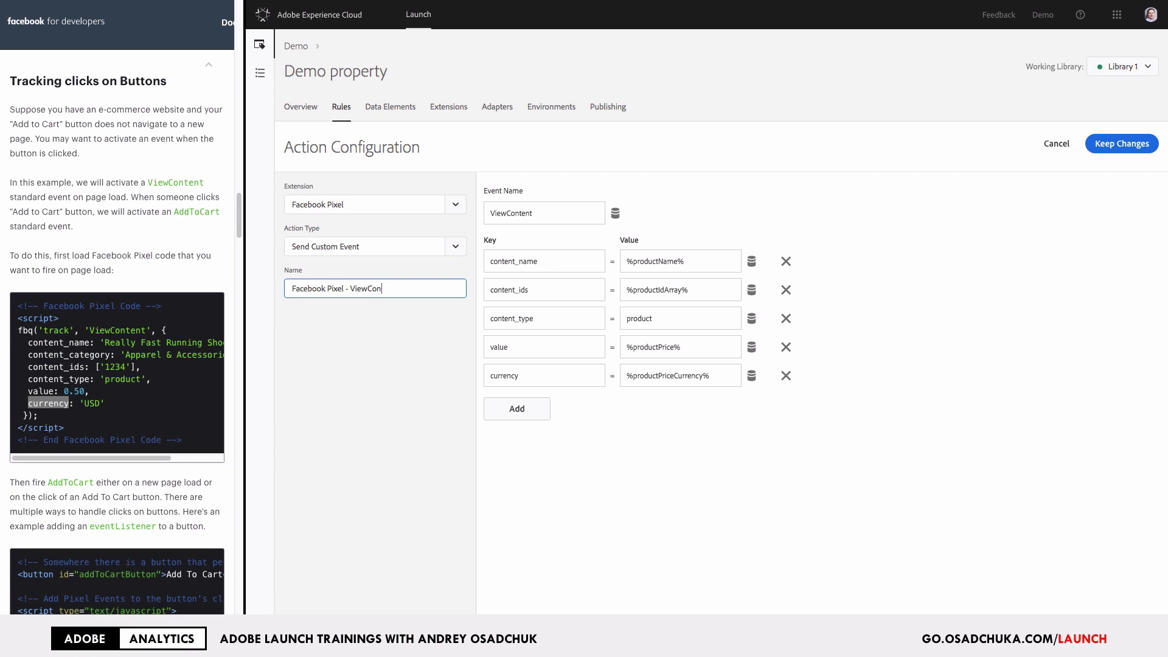
type("tent - PDP")
left_click(1115, 148)
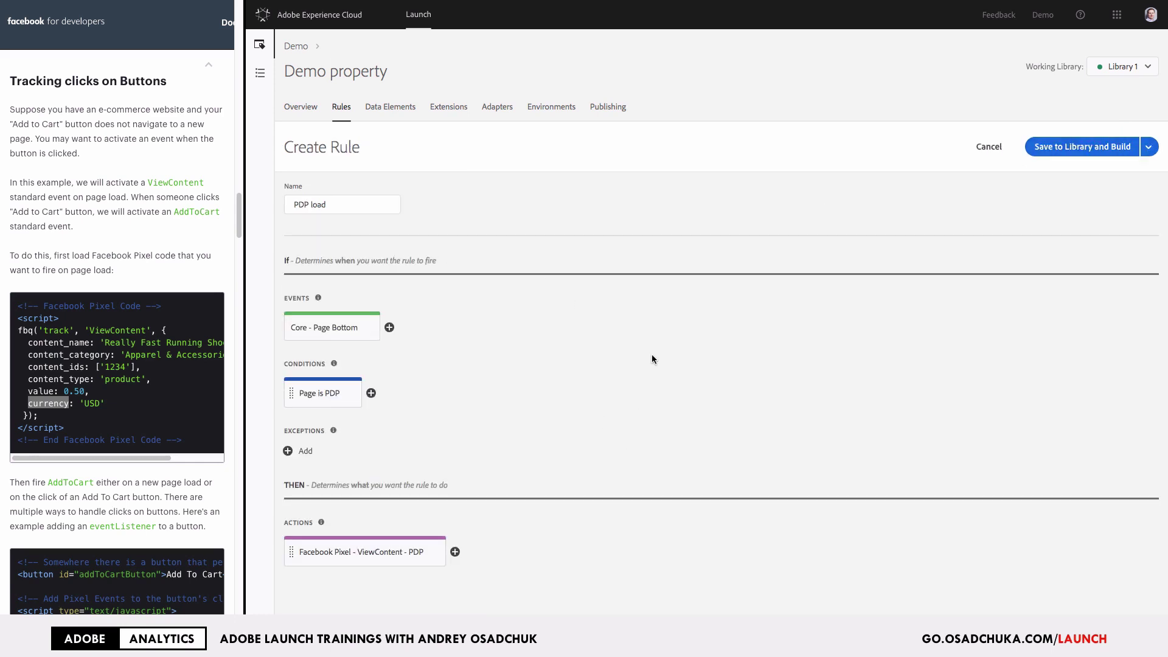
left_click(1085, 149)
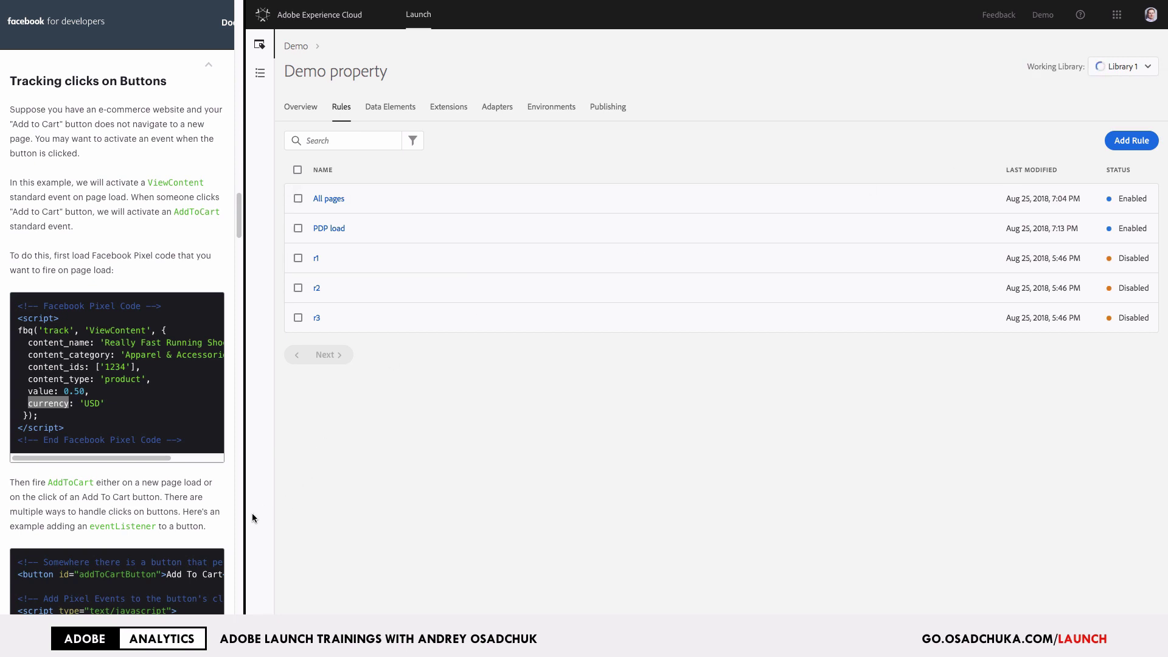
Step: Switch to the Merino V-neck pullover sweater page, reload it and inspect the query string parameters of the PageView request
left_click_drag(245, 518, 816, 487)
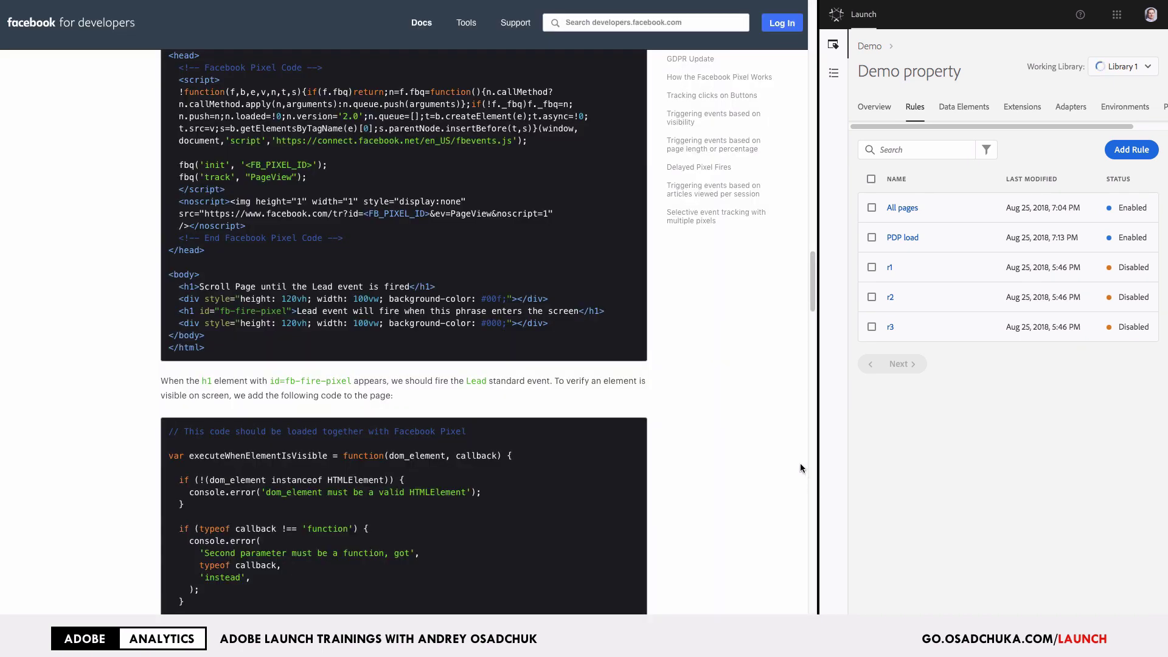
left_click(601, 1)
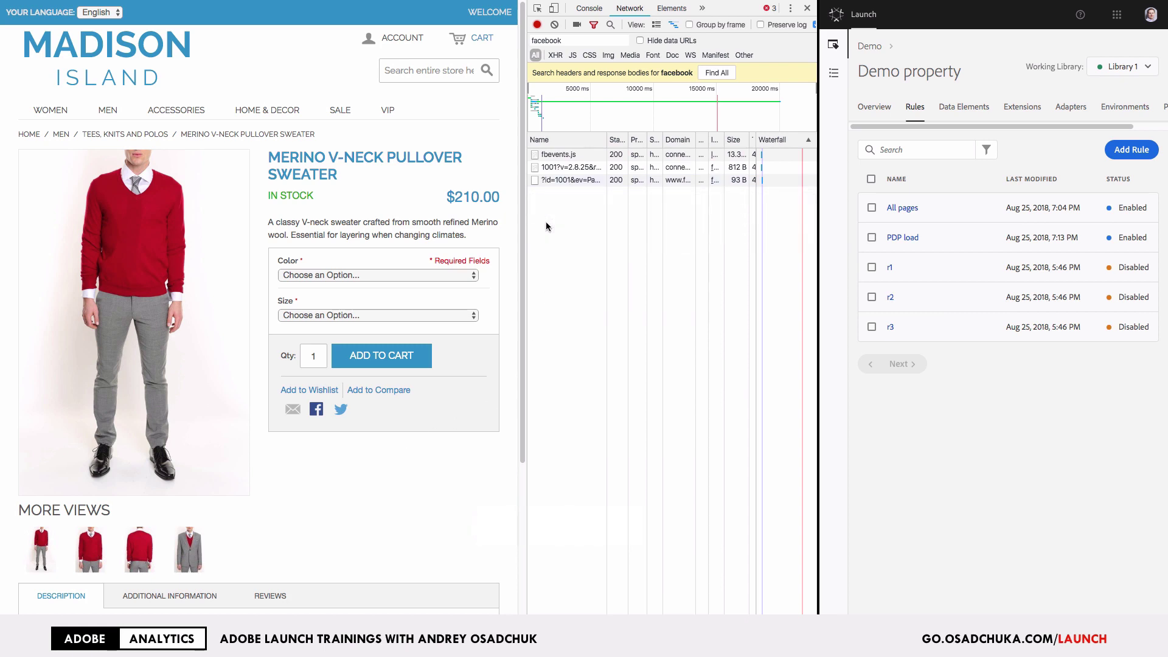
key("super+r")
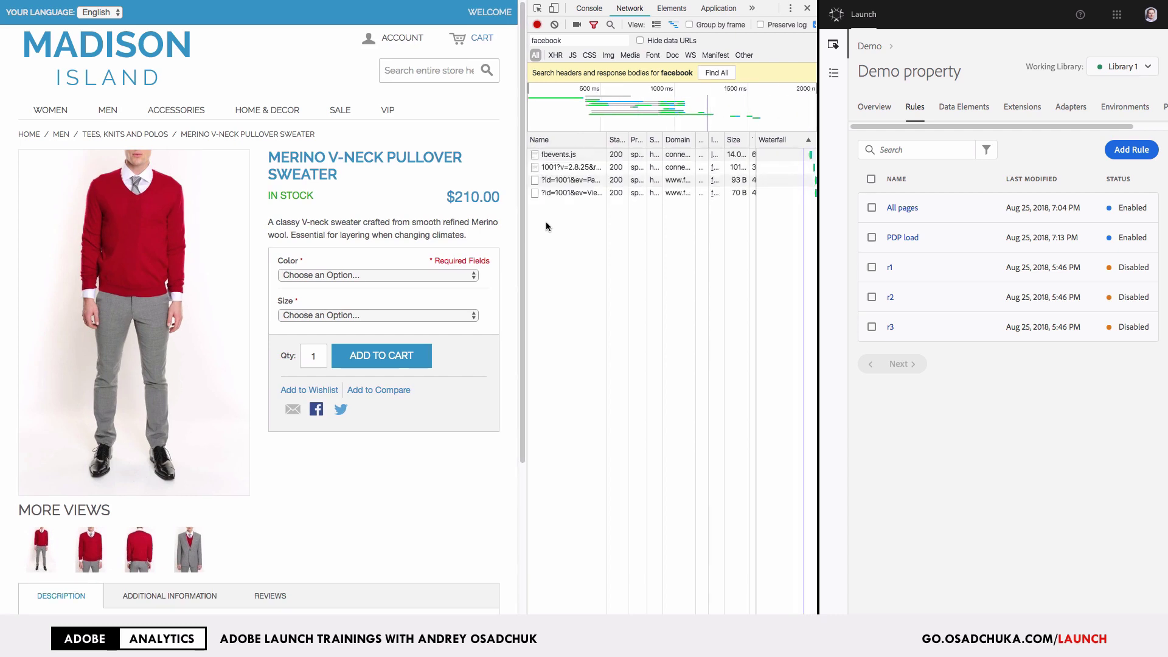
left_click(557, 180)
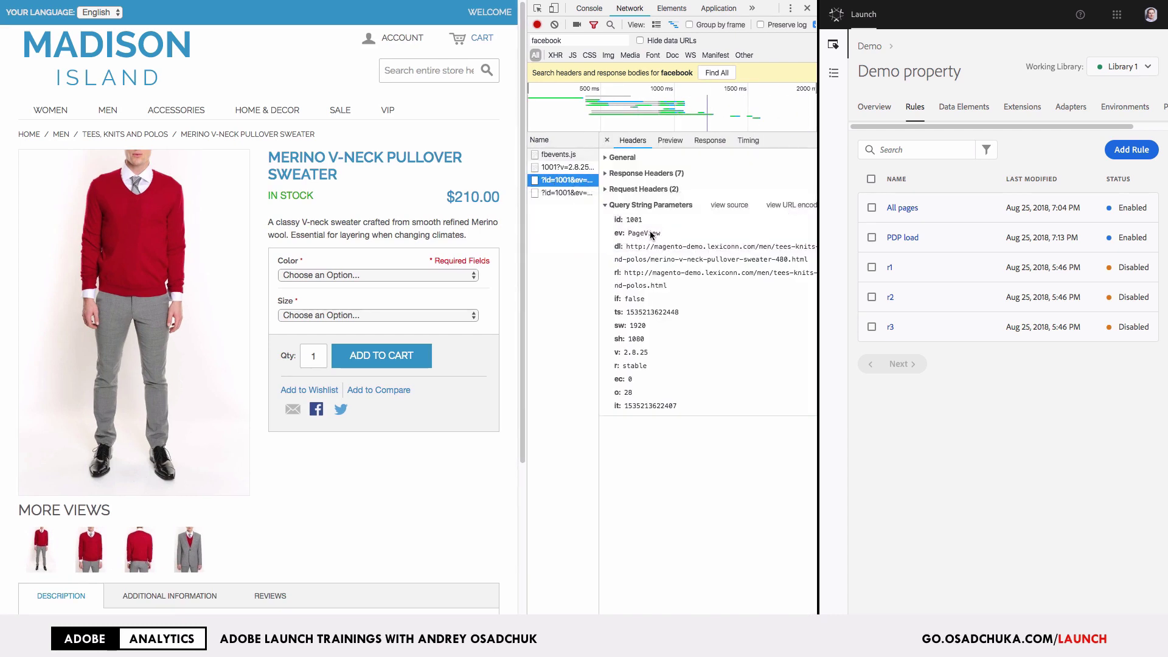
Step: Examine the ViewContent request's event name, content_name, content_ids, content_type, value and currency parameters, comparing the value with the product page price
left_click(556, 194)
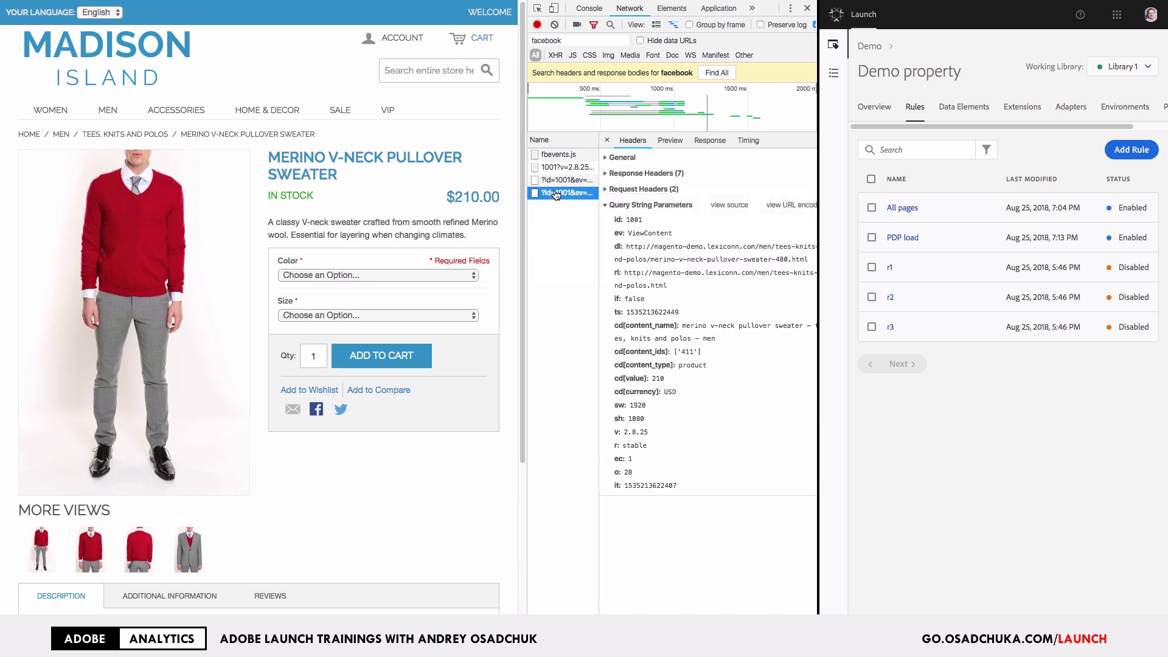
left_click_drag(628, 233, 673, 237)
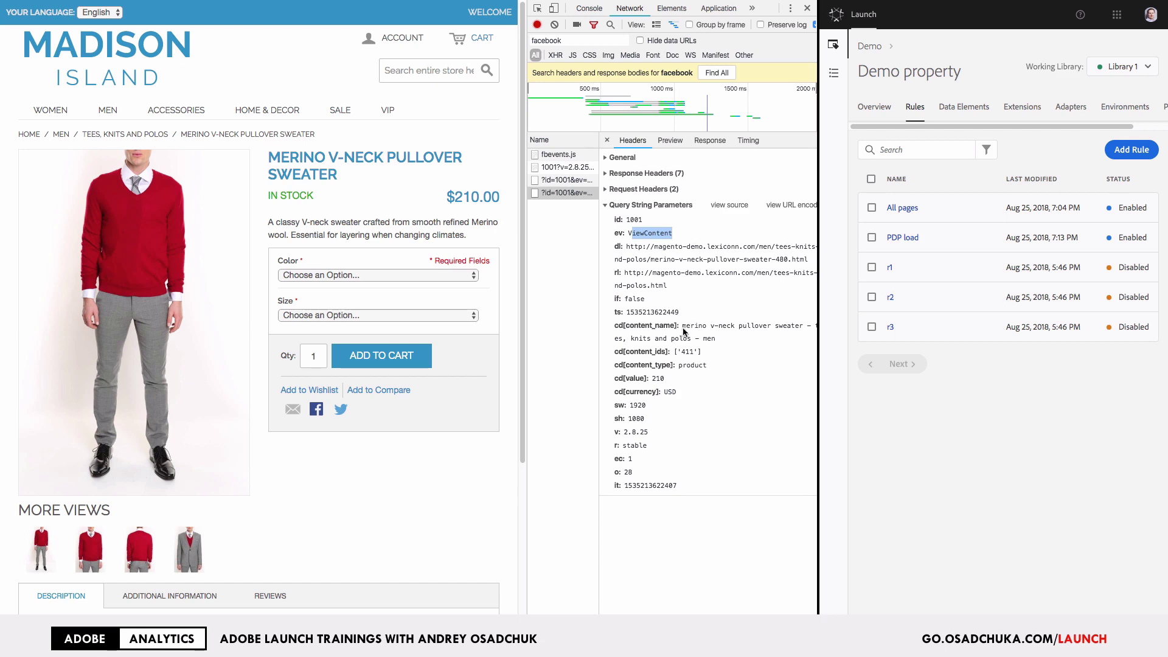
left_click_drag(682, 327, 718, 342)
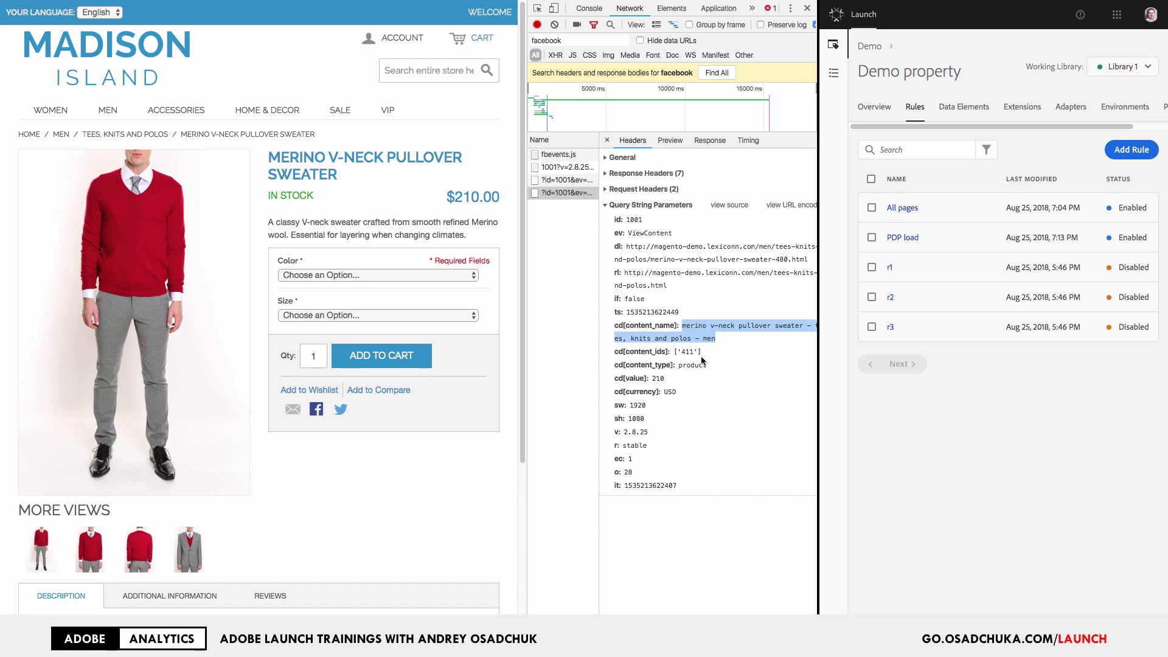
left_click_drag(681, 351, 695, 354)
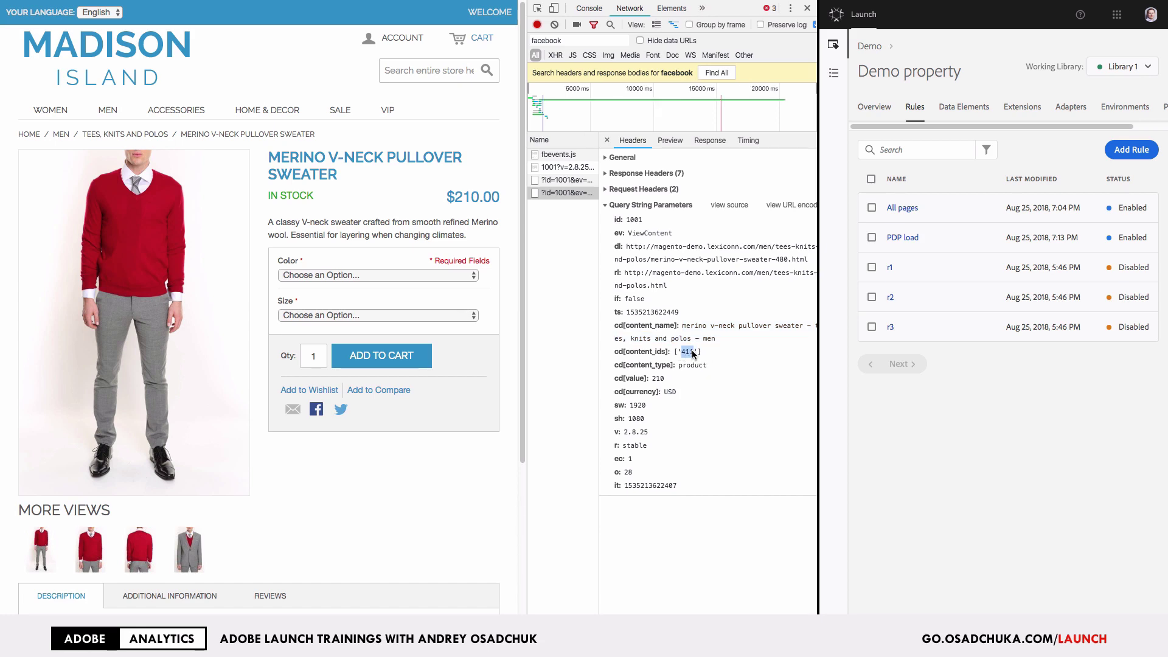
left_click_drag(680, 365, 711, 365)
double_click(659, 377)
left_click_drag(446, 197, 480, 195)
left_click(682, 392)
left_click_drag(652, 378, 674, 390)
left_click(689, 403)
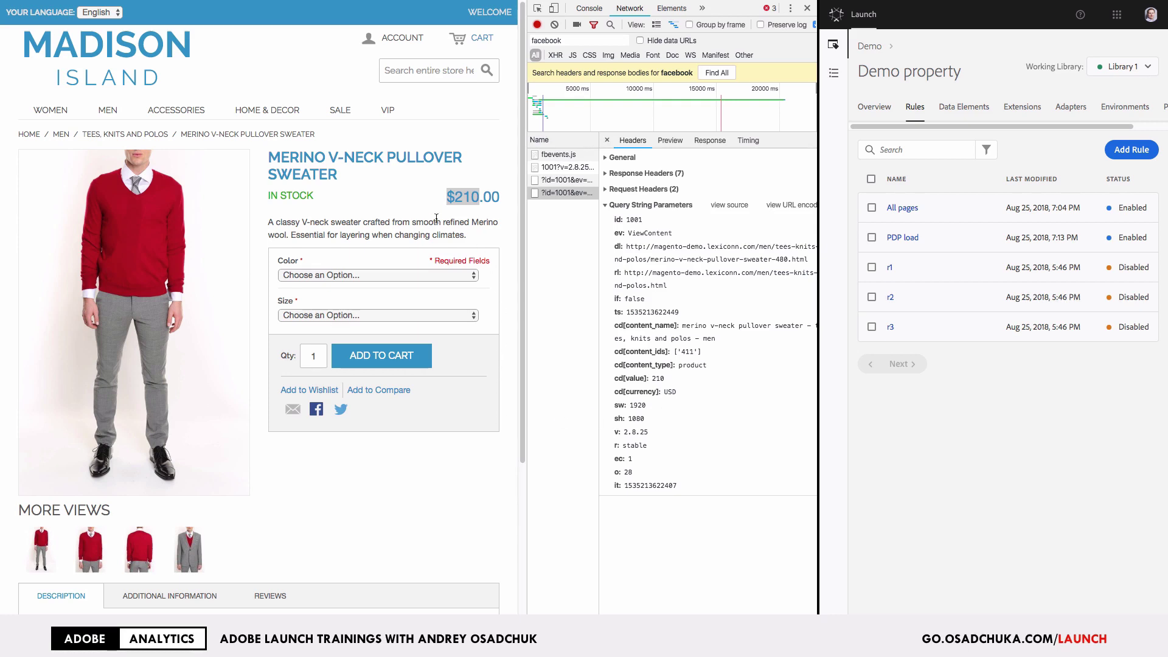
left_click(398, 465)
Step: Return to the Facebook developer documentation and examine the AddToCart fbq call in the button click example
key("ctrl+Tab")
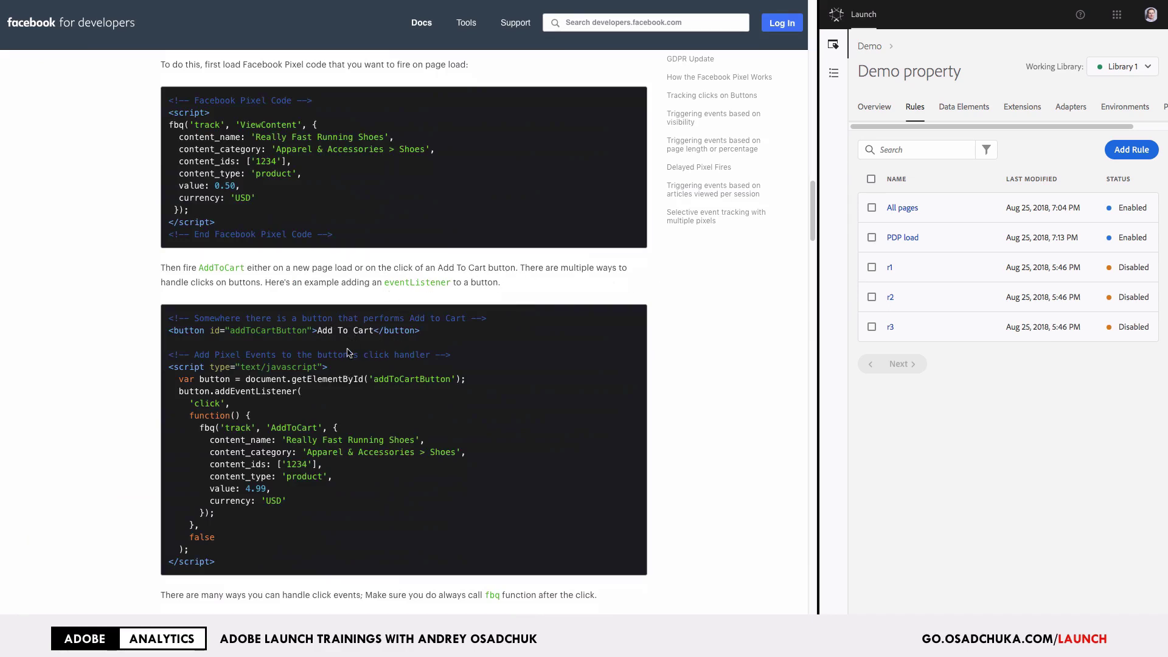
left_click_drag(194, 426, 294, 514)
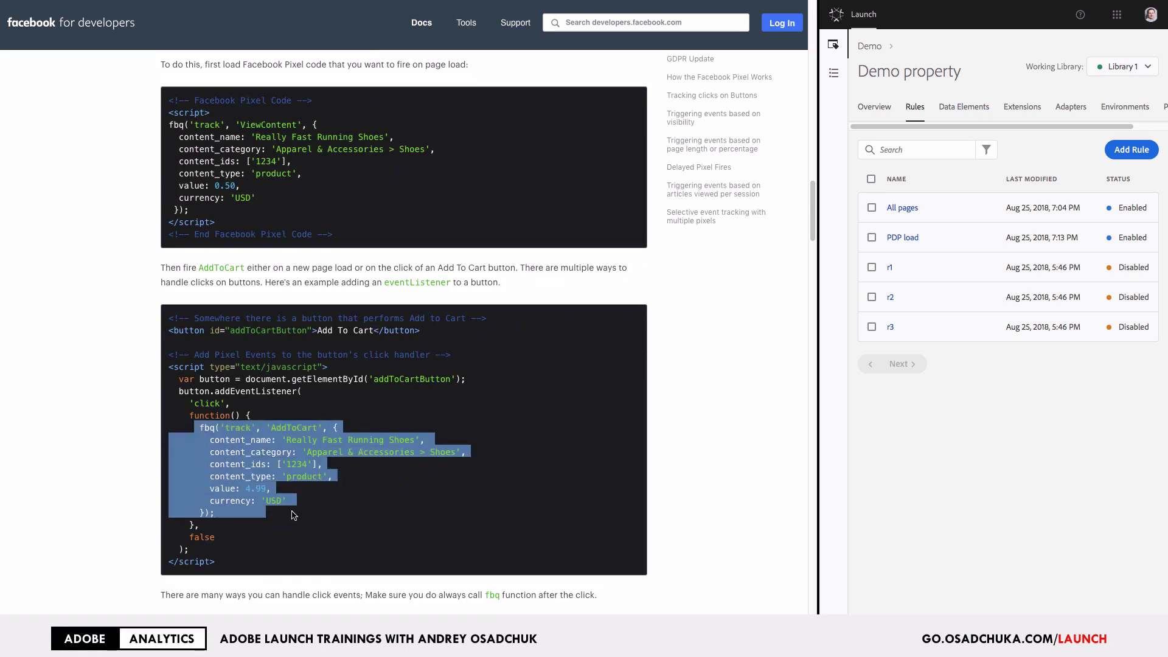
left_click(294, 513)
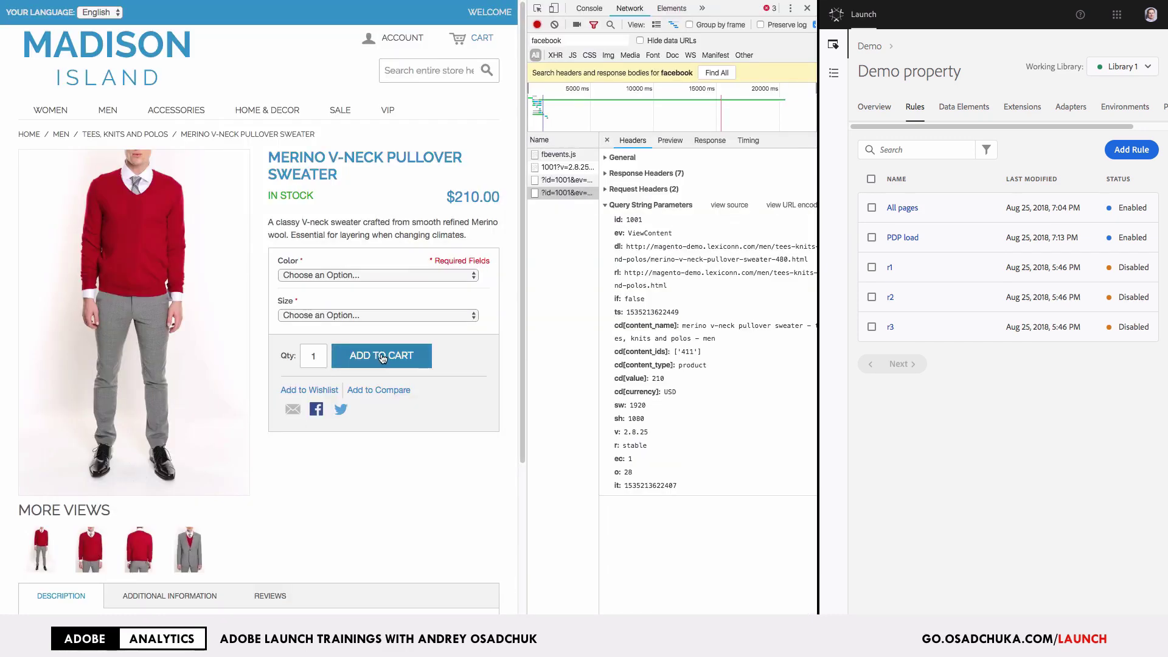
Step: Inspect the Add to Cart button's HTML on the sweater page, and widen the Launch window beside it
right_click(384, 360)
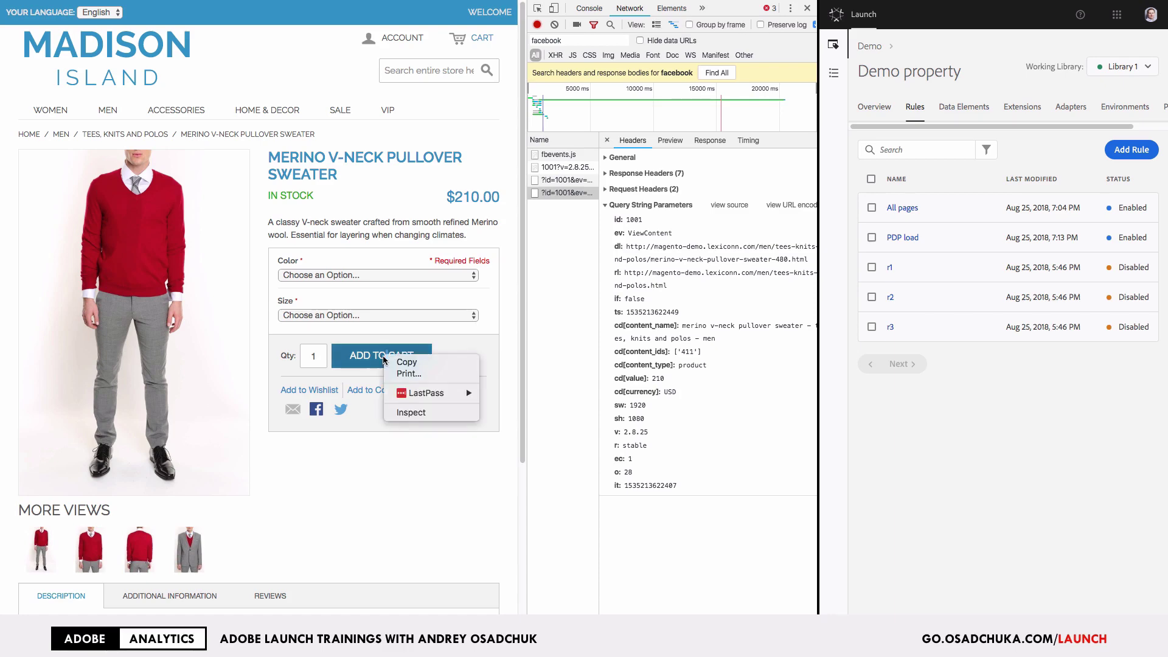
left_click(406, 413)
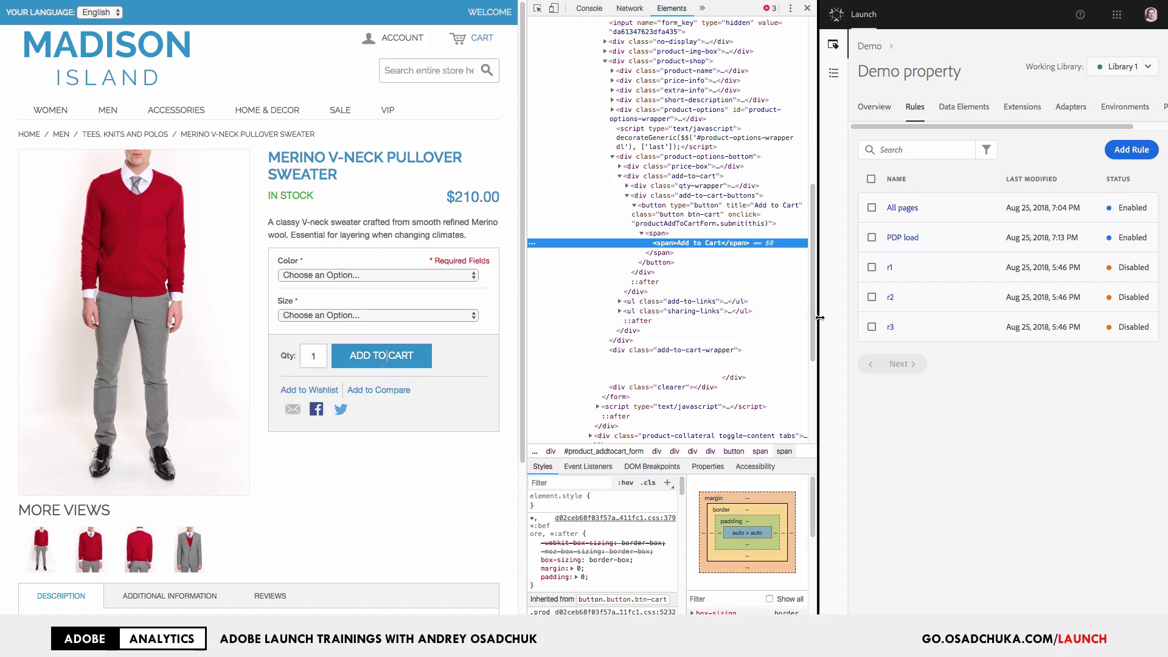
left_click_drag(819, 317, 243, 316)
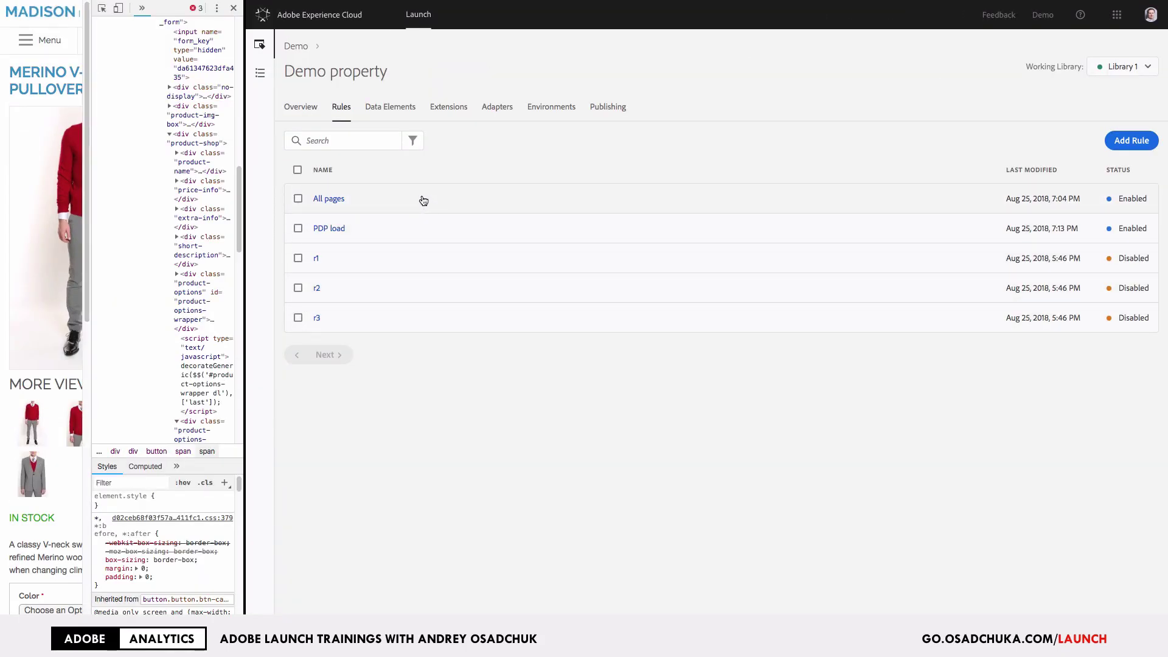
Step: Create a new rule named "Click on Add To Cart button" in the Demo property
left_click(1122, 142)
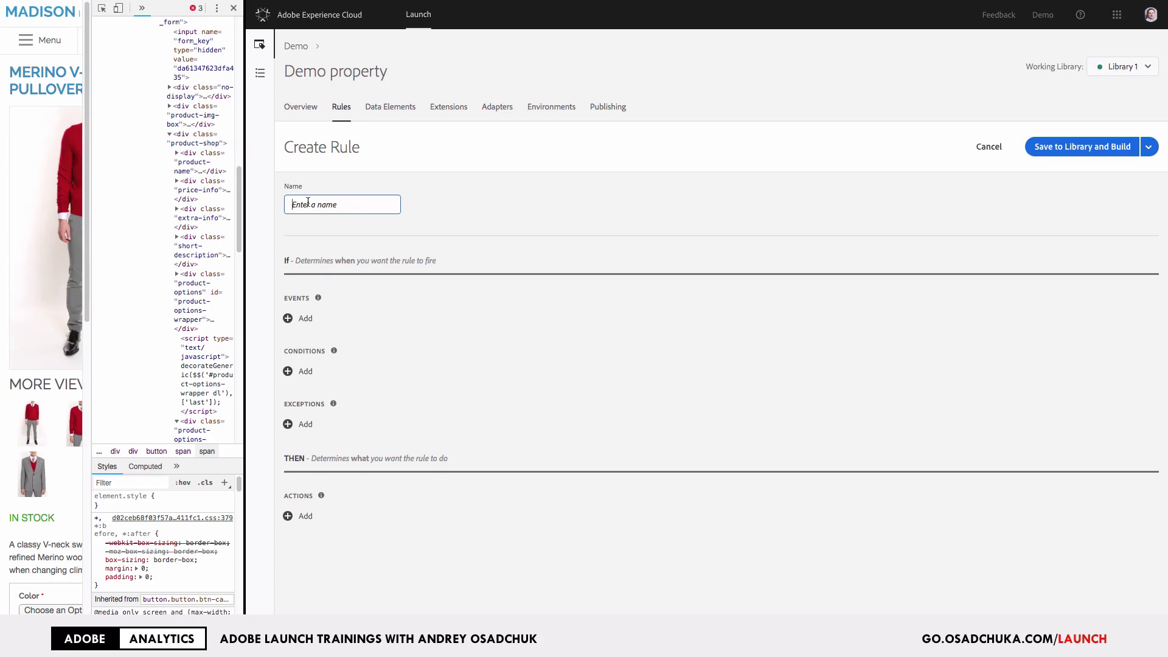
type("Click on")
key("Right")
key("Right")
key("End")
type("button")
Step: Add an event to the rule using the Core extension with the Click event type
left_click(304, 318)
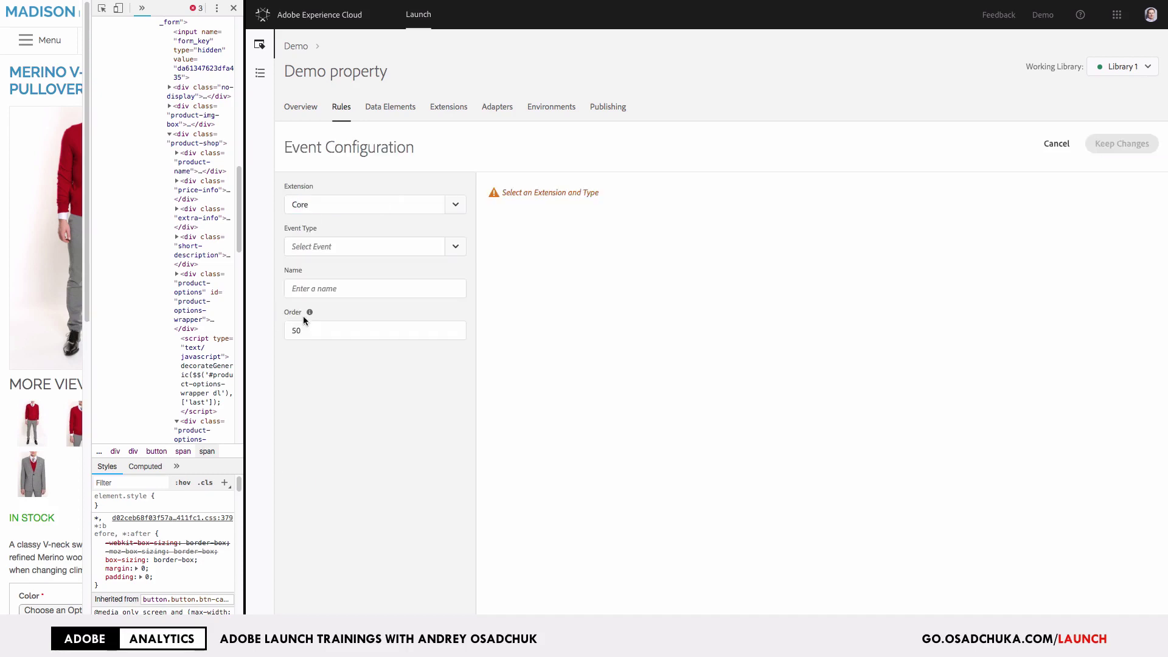
left_click(456, 247)
scroll(440, 389, "down", 5)
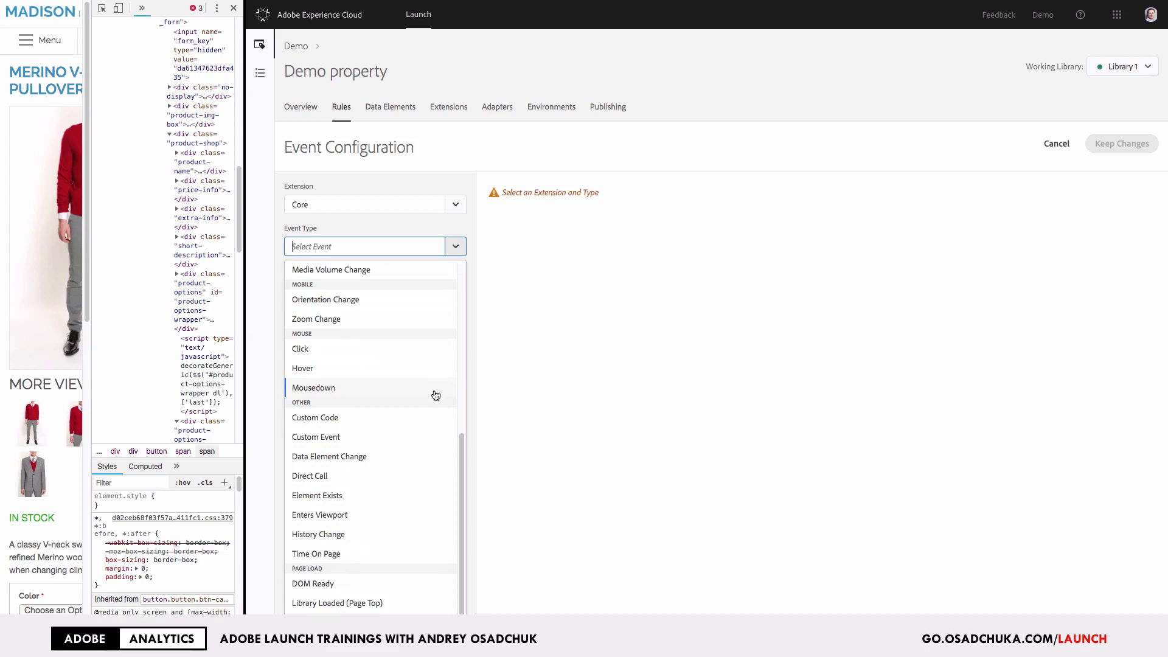
left_click(370, 353)
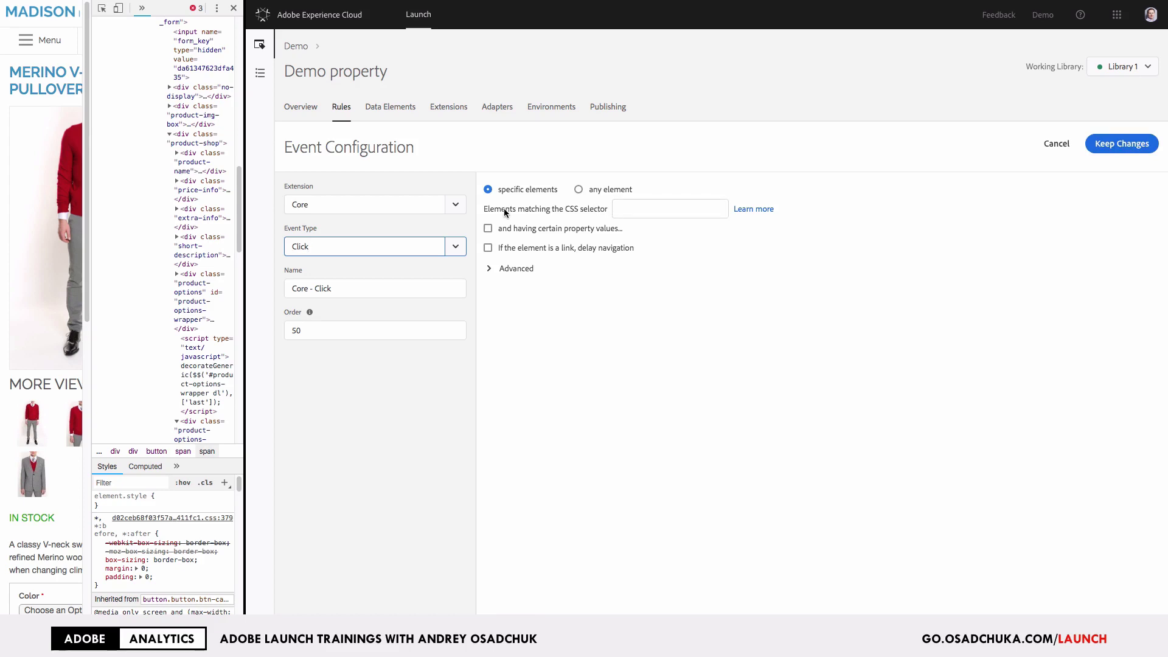
Step: Limit the click event to elements matching the CSS selector button.btn-cart and keep the event configuration
left_click(642, 211)
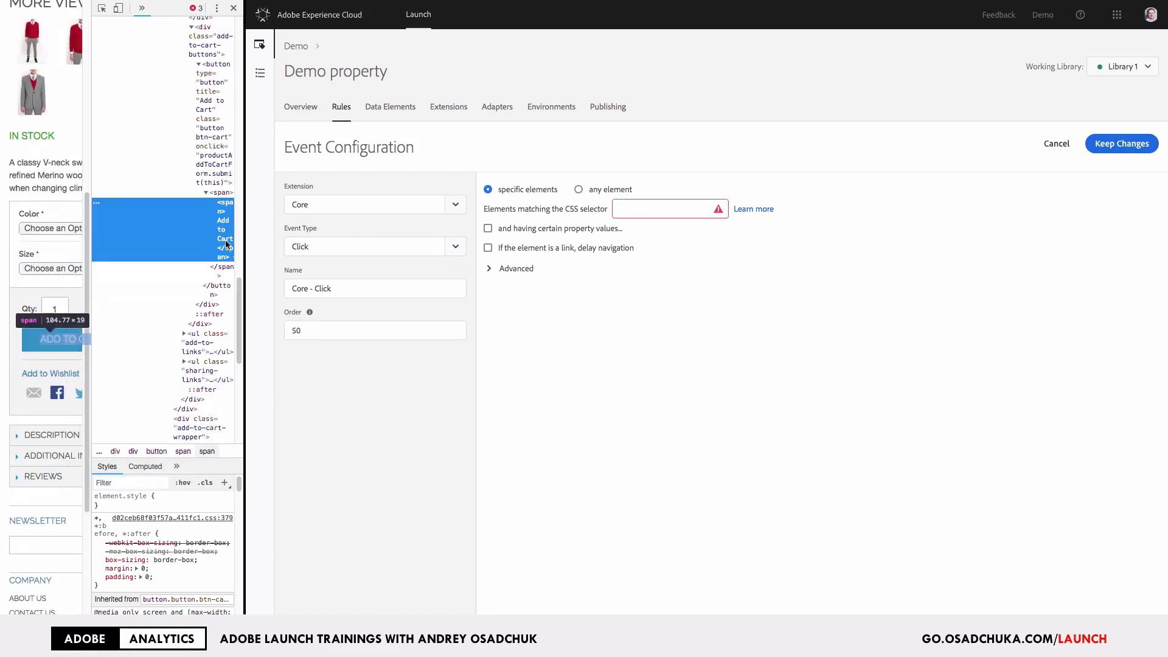
double_click(216, 244)
left_click_drag(442, 183, 127, 180)
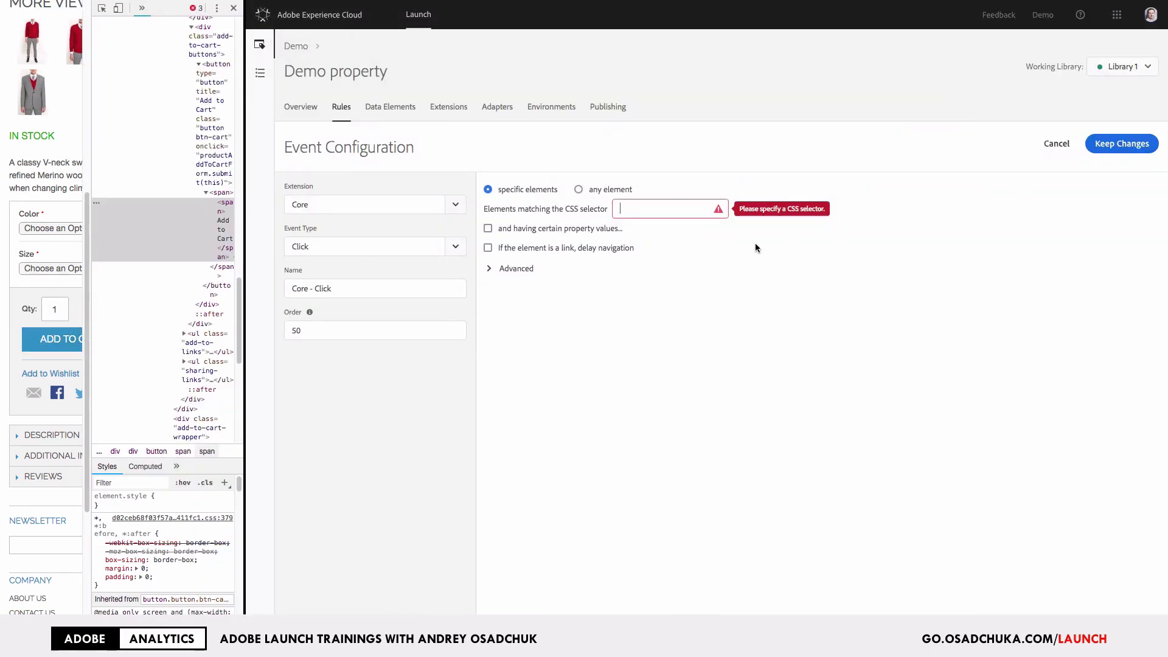
left_click(646, 211)
type("button.btn-cart")
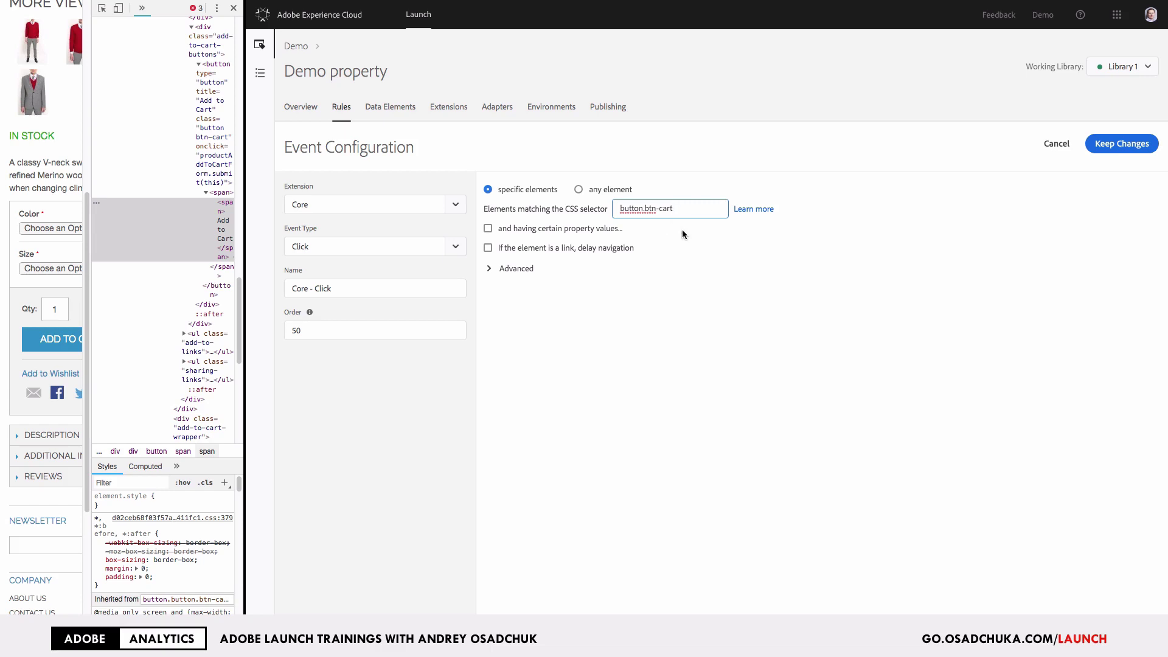
left_click(1128, 148)
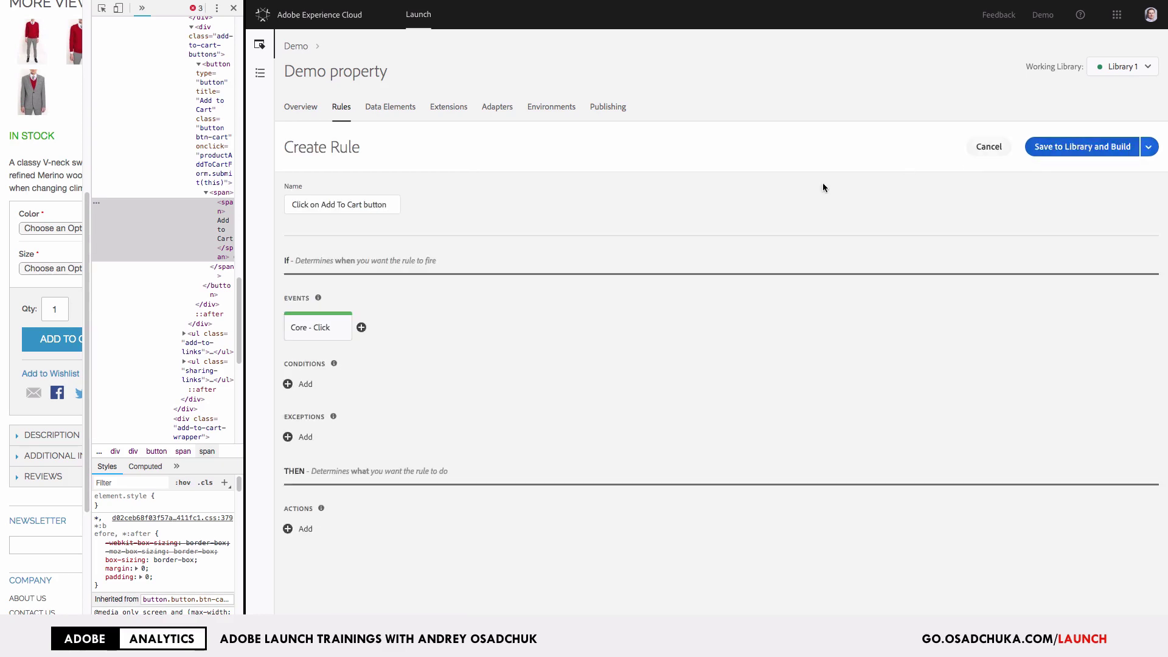
Step: Add an action to the rule using the Facebook Pixel extension with the Send Custom Event type
left_click(307, 530)
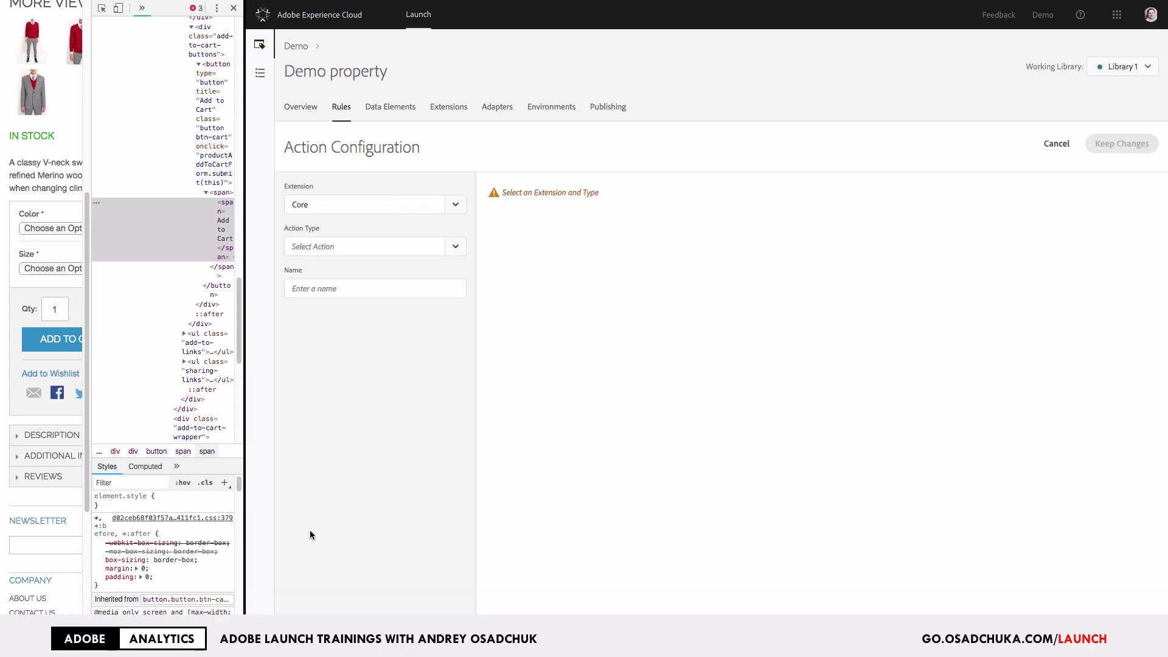
left_click(455, 250)
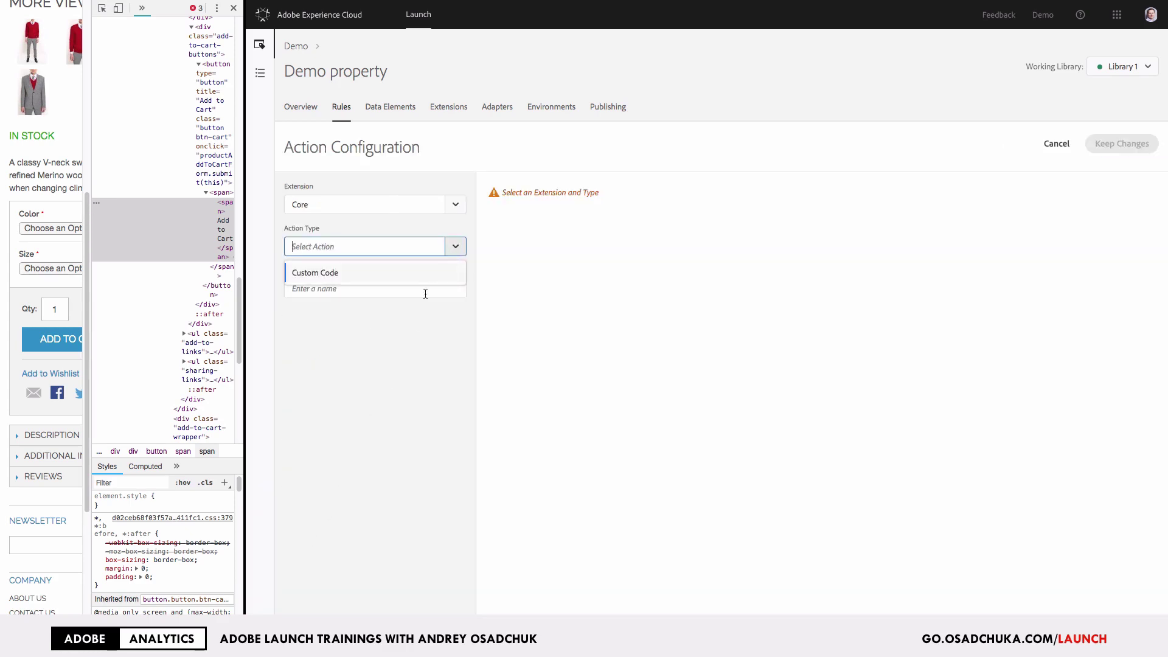
left_click(460, 209)
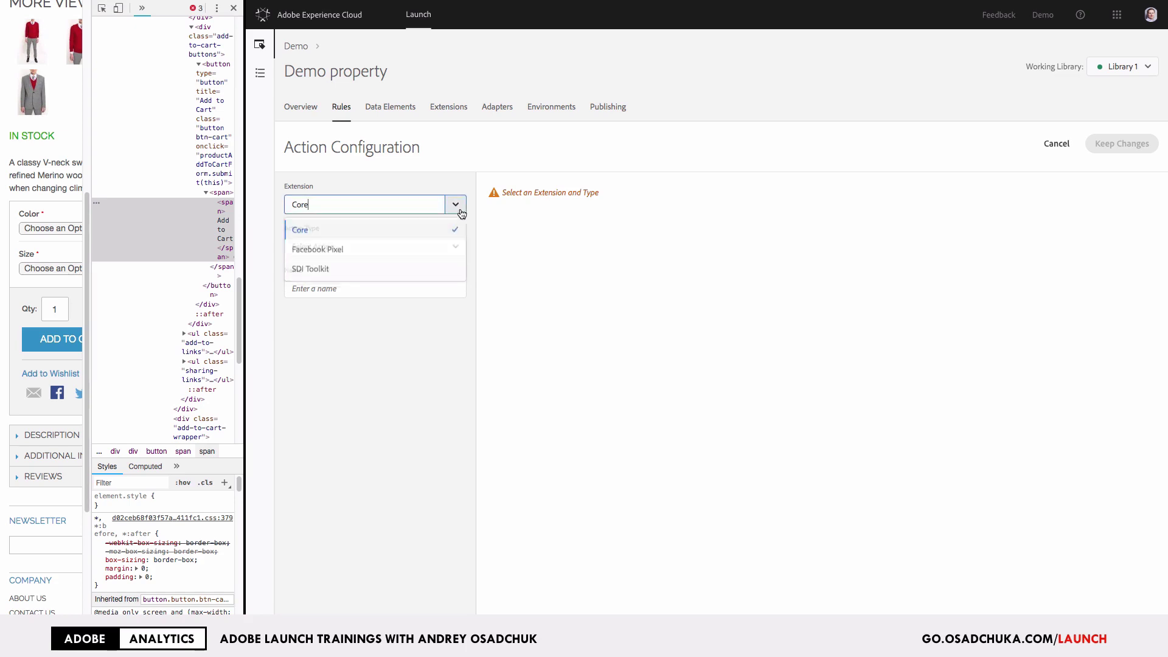
left_click(399, 250)
left_click(453, 249)
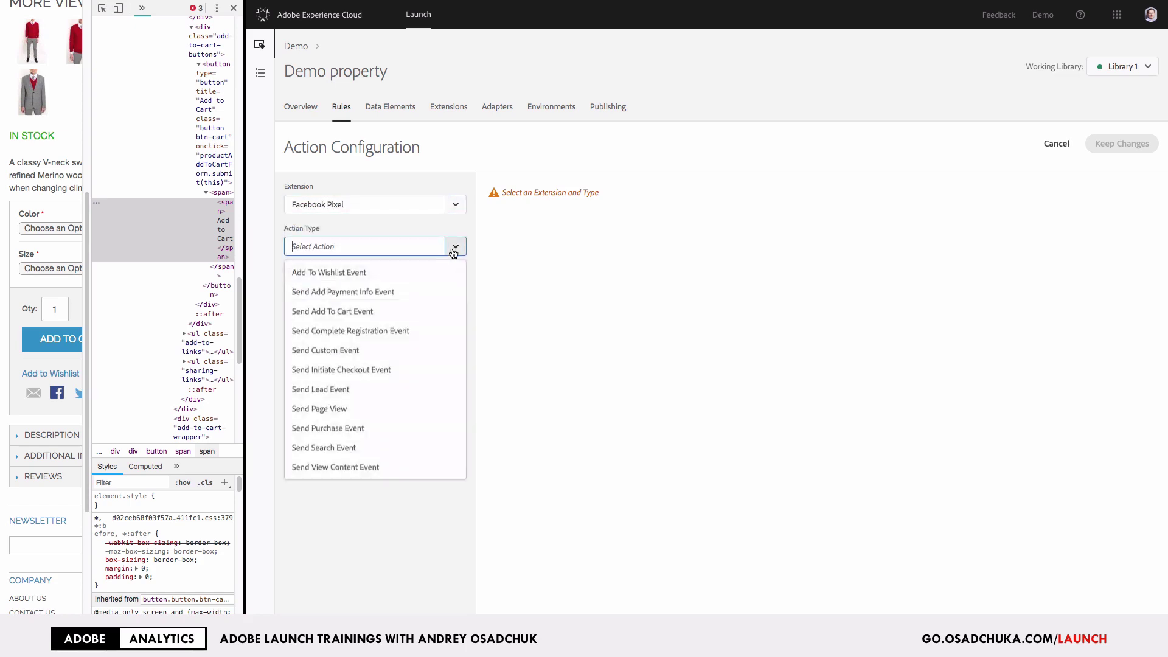
left_click(352, 356)
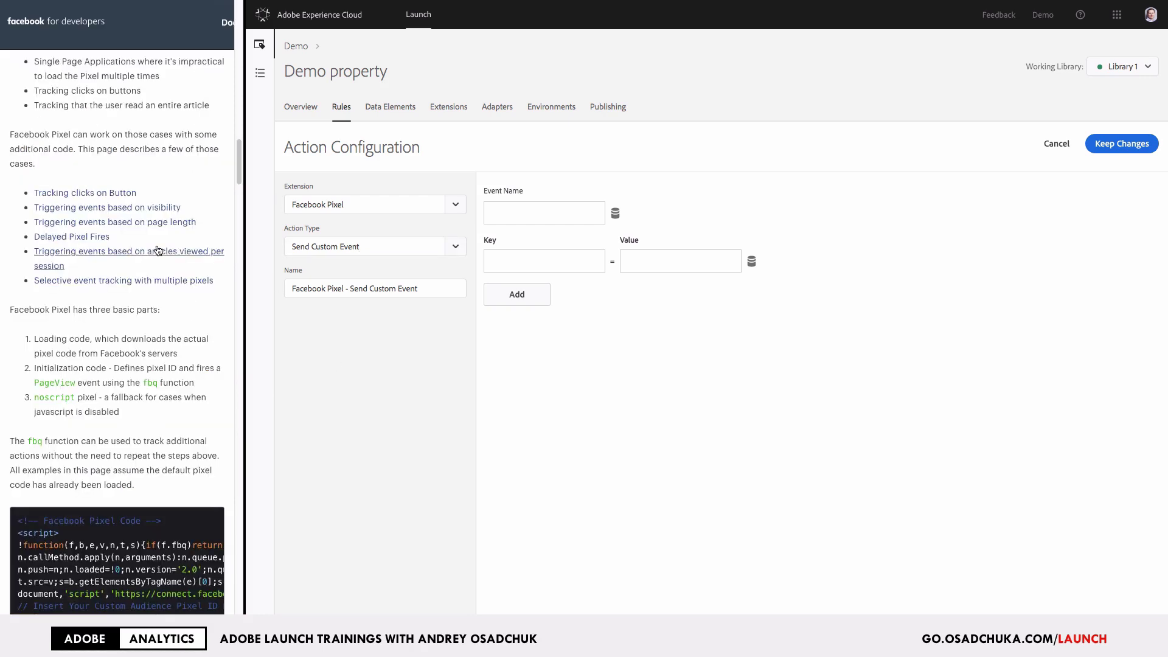
Step: Copy AddToCart from the button click example in the Facebook documentation into the action's event name
left_click_drag(240, 157, 231, 235)
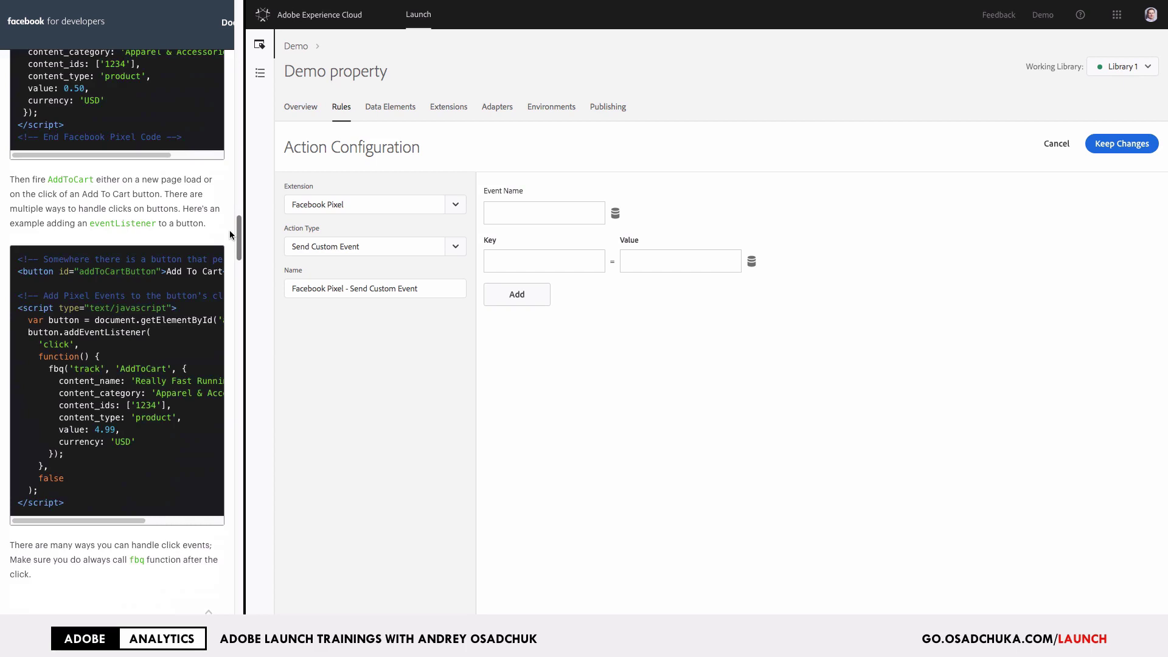
double_click(148, 369)
key("ctrl+c")
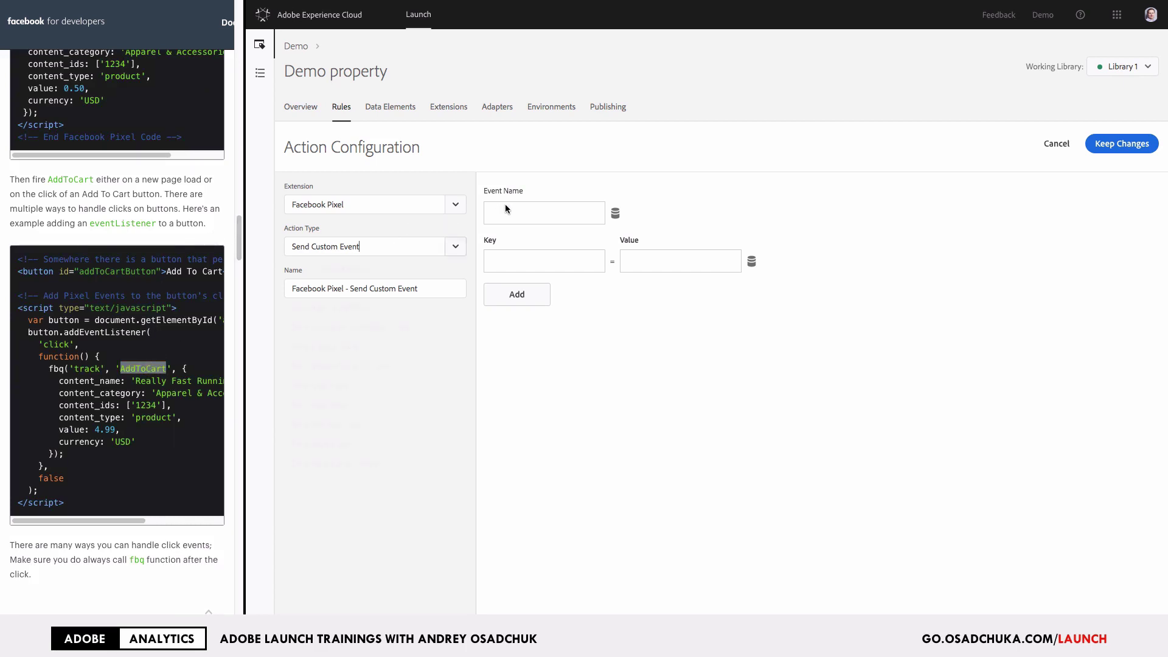
left_click(513, 209)
key("ctrl+v")
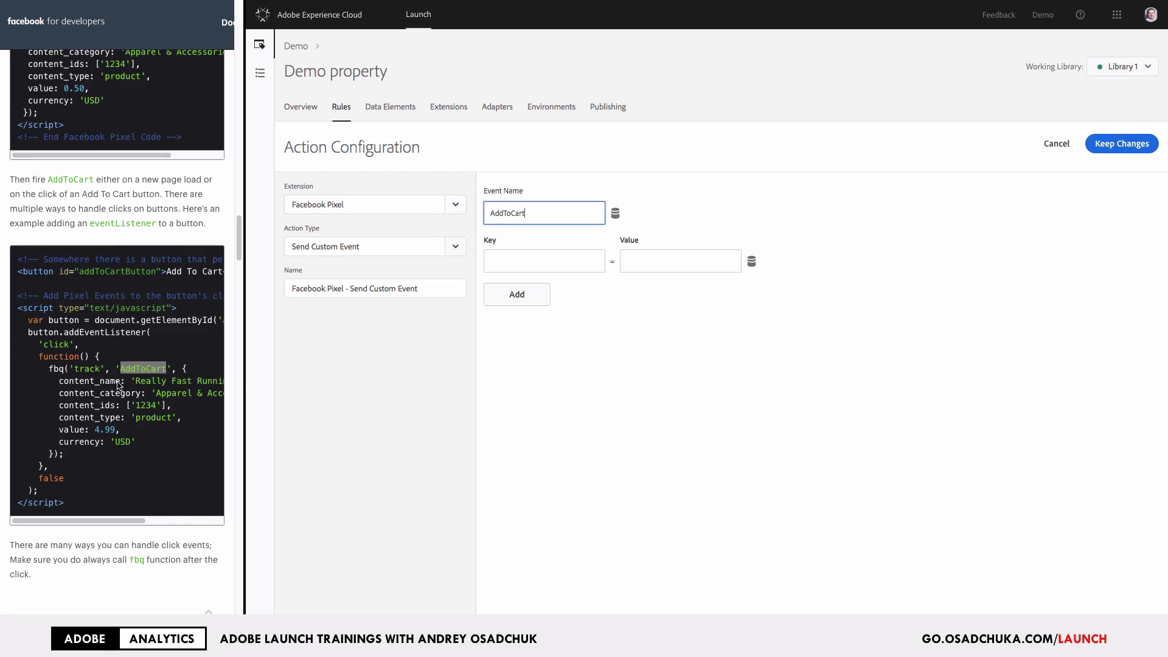
Step: Enter content_name from the example as the first parameter key and add four more key-value rows
left_click(60, 381)
left_click_drag(60, 380, 121, 381)
key("ctrl+c")
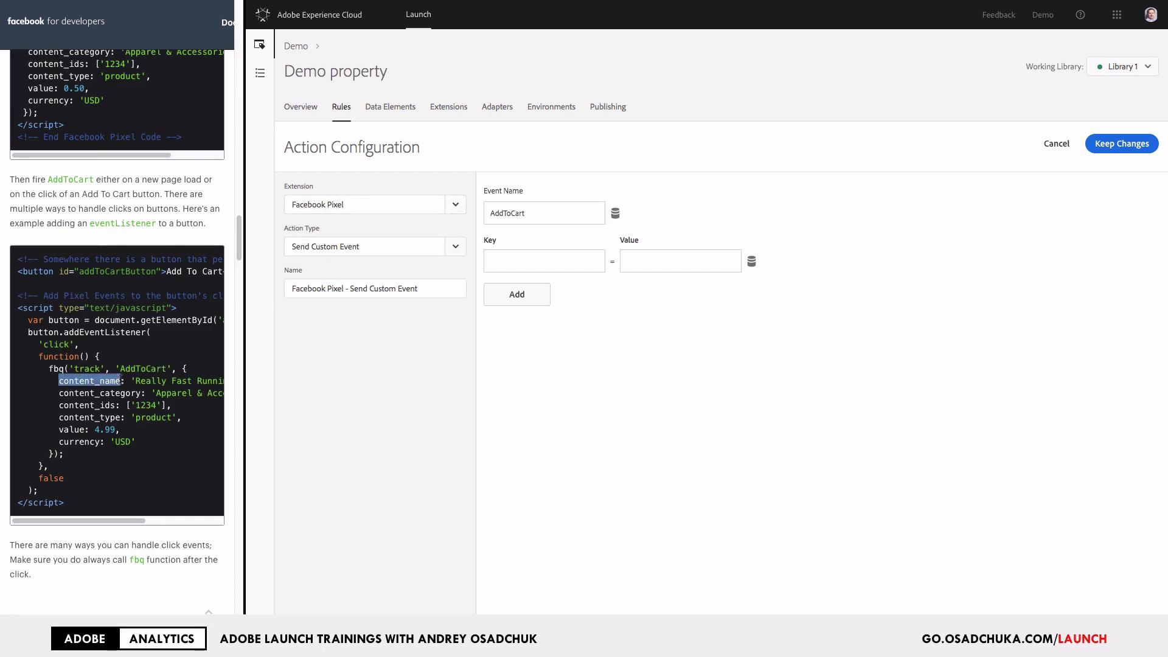
left_click(528, 262)
key("ctrl+v")
left_click(517, 295)
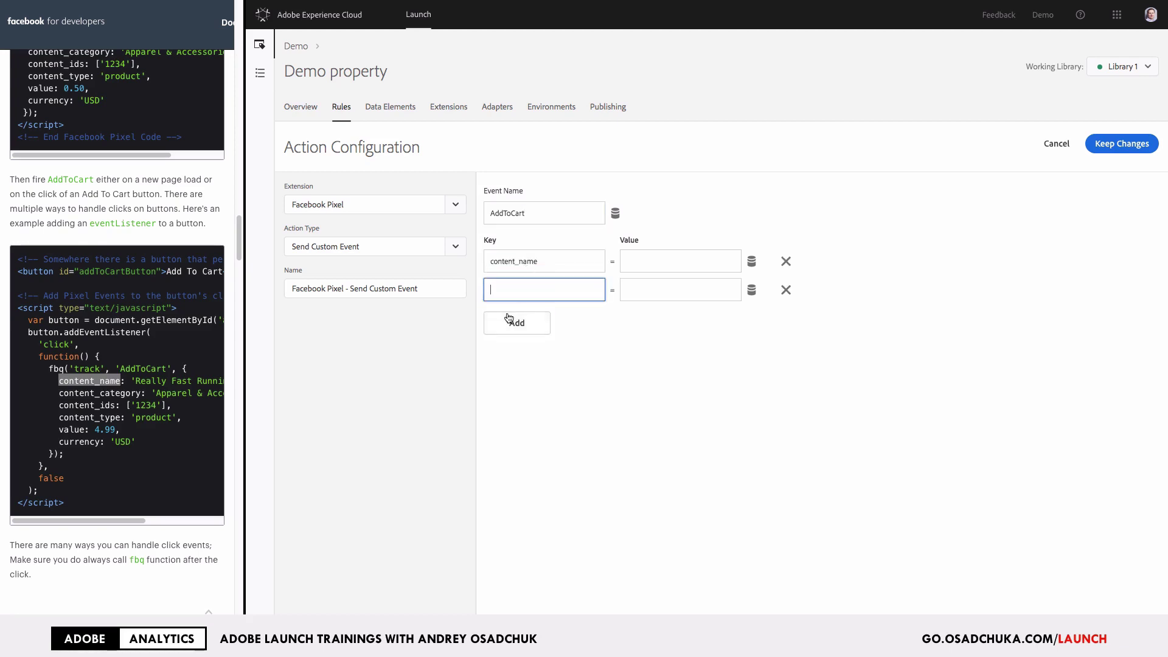
left_click(516, 323)
left_click(516, 351)
left_click(516, 380)
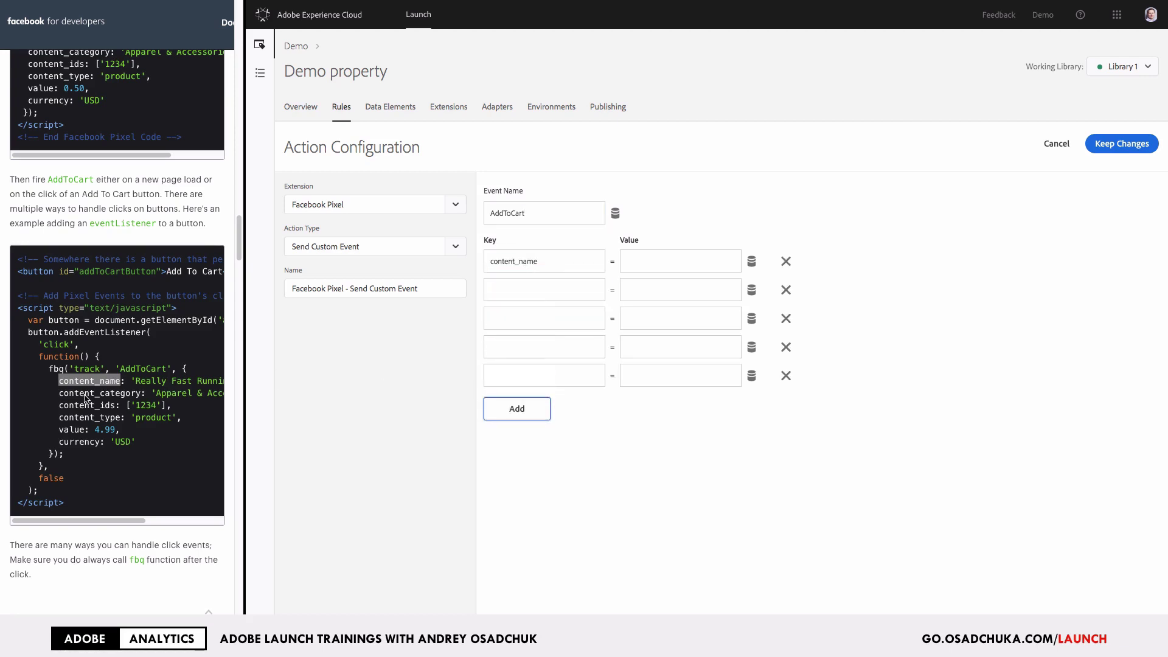
Step: Fill the second and third parameter keys with content_ids and content_type from the example code
left_click_drag(59, 406, 115, 406)
key("ctrl+c")
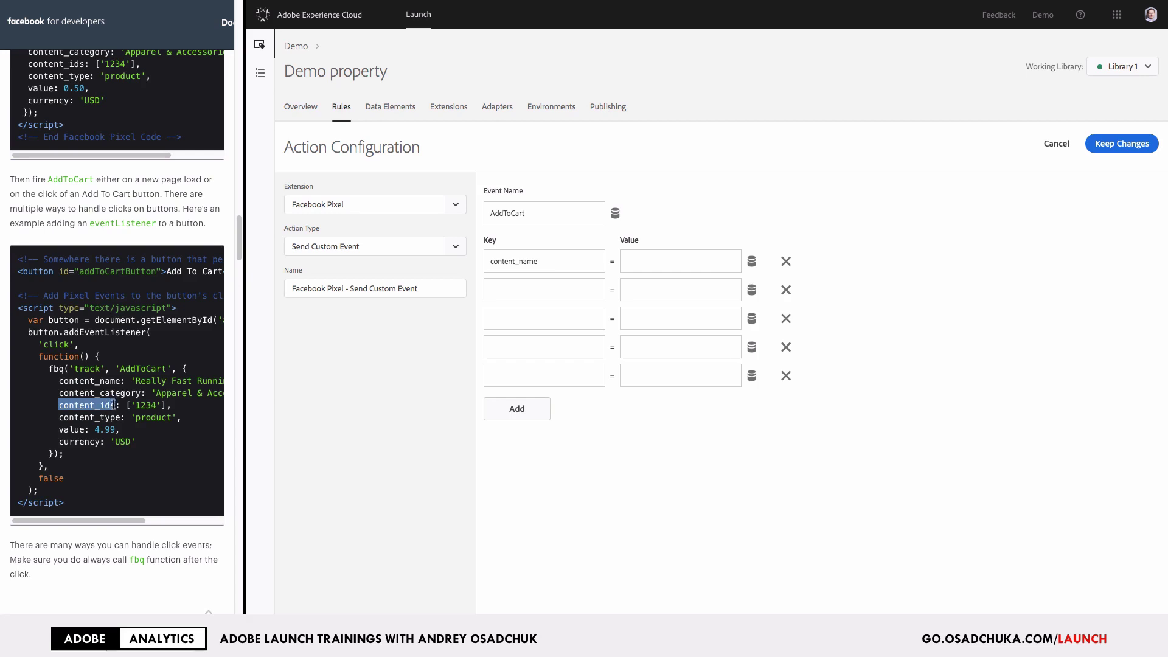
left_click(517, 290)
key("ctrl+v")
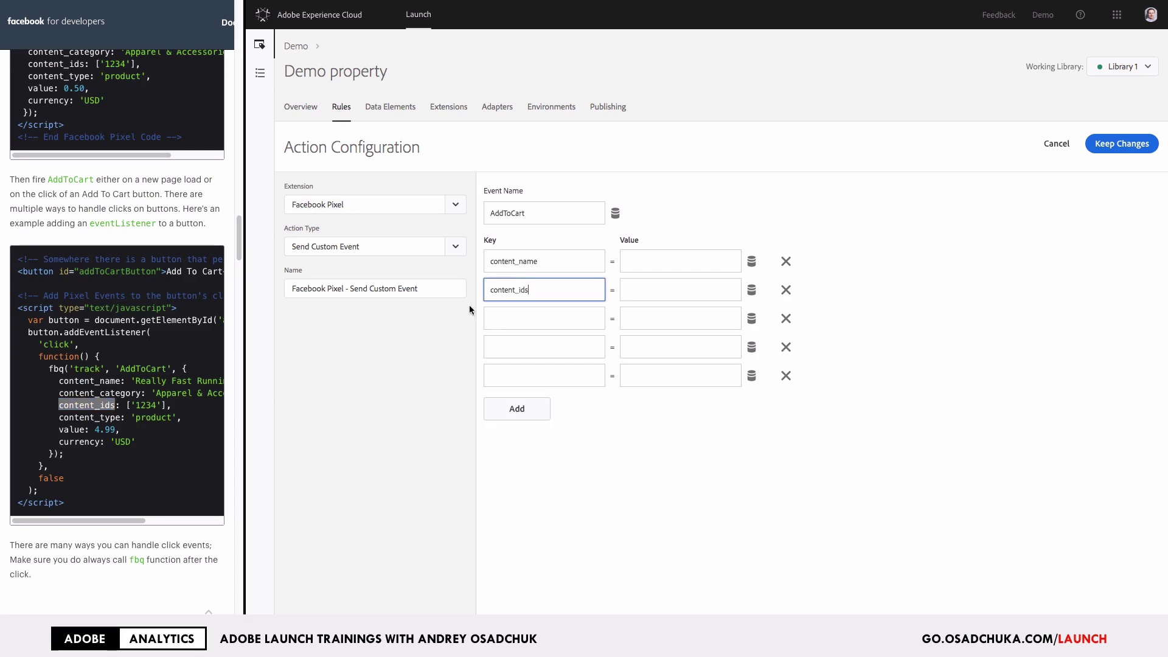
left_click_drag(59, 417, 114, 417)
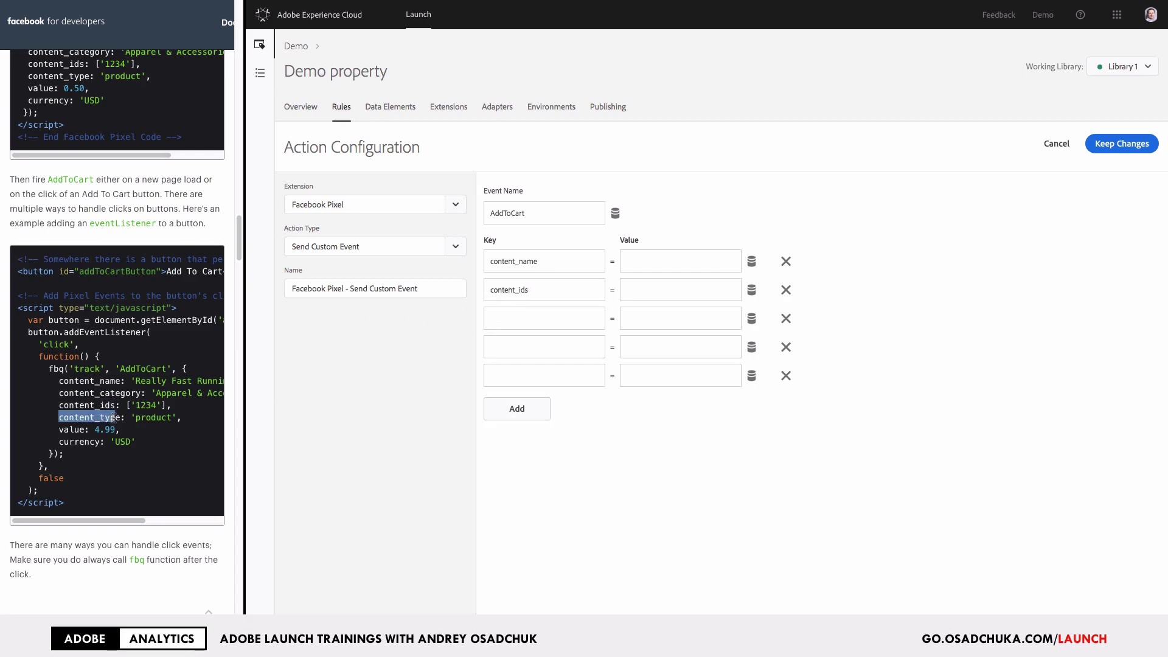
left_click(526, 318)
type("content_type")
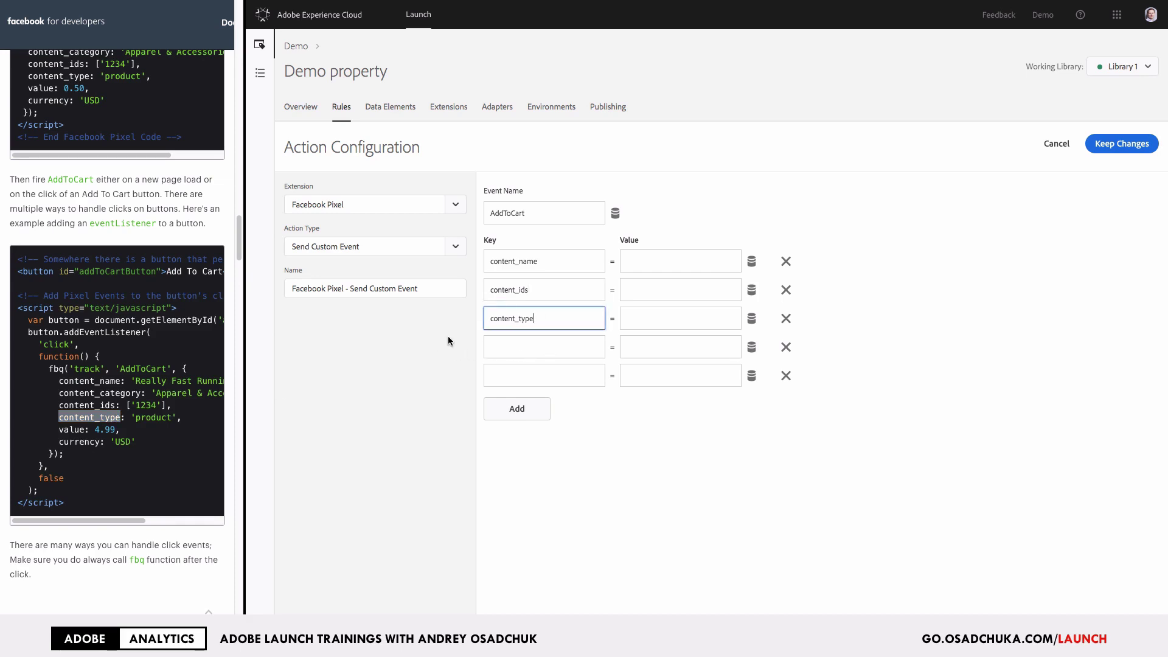
Step: Fill the fourth and fifth parameter keys with value and currency from the example code
double_click(71, 430)
key("ctrl+c")
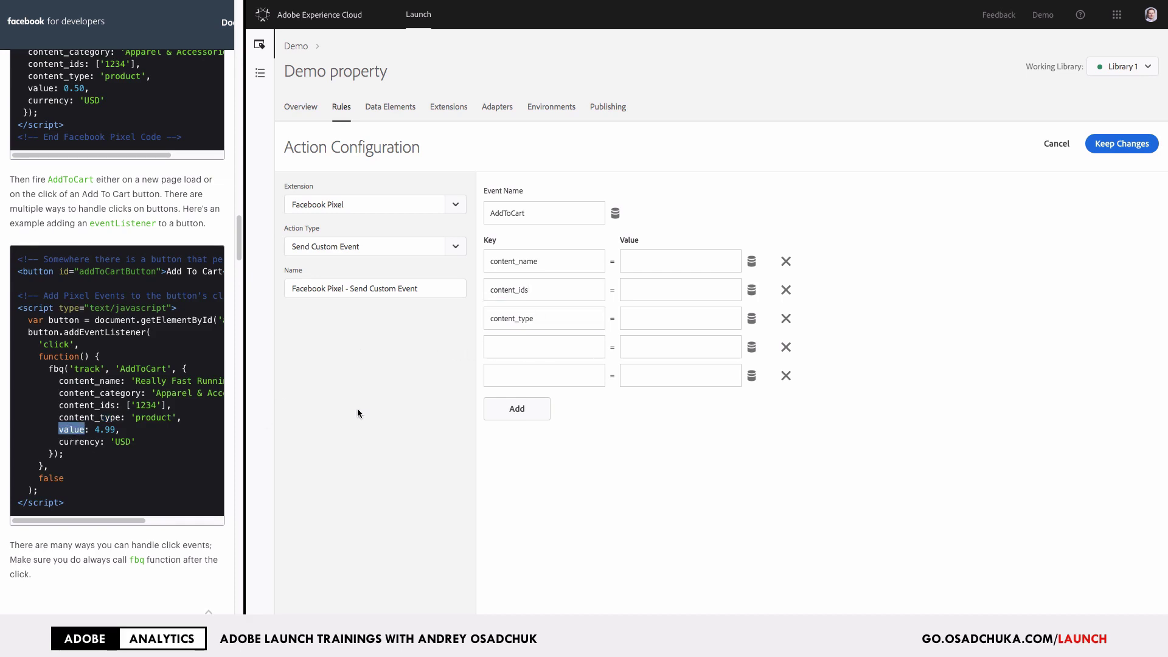
left_click(543, 345)
key("ctrl+v")
double_click(84, 441)
left_click(542, 382)
type("currency")
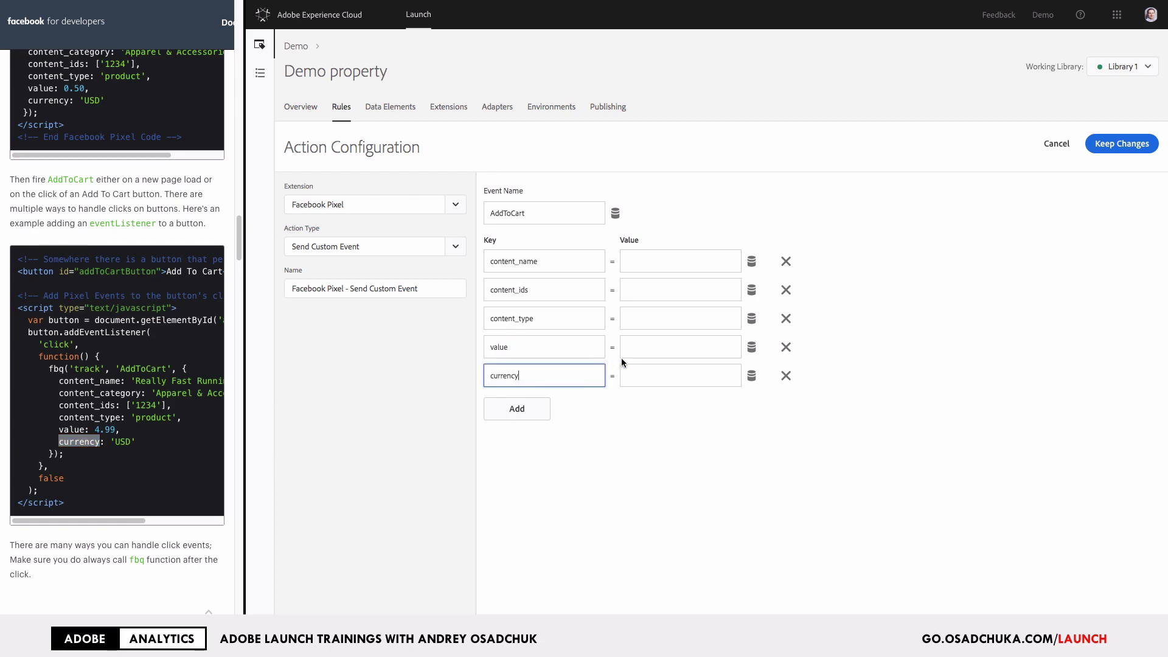
Step: Assign the productName data element to content_name and the productIdArray data element to content_ids
left_click(752, 262)
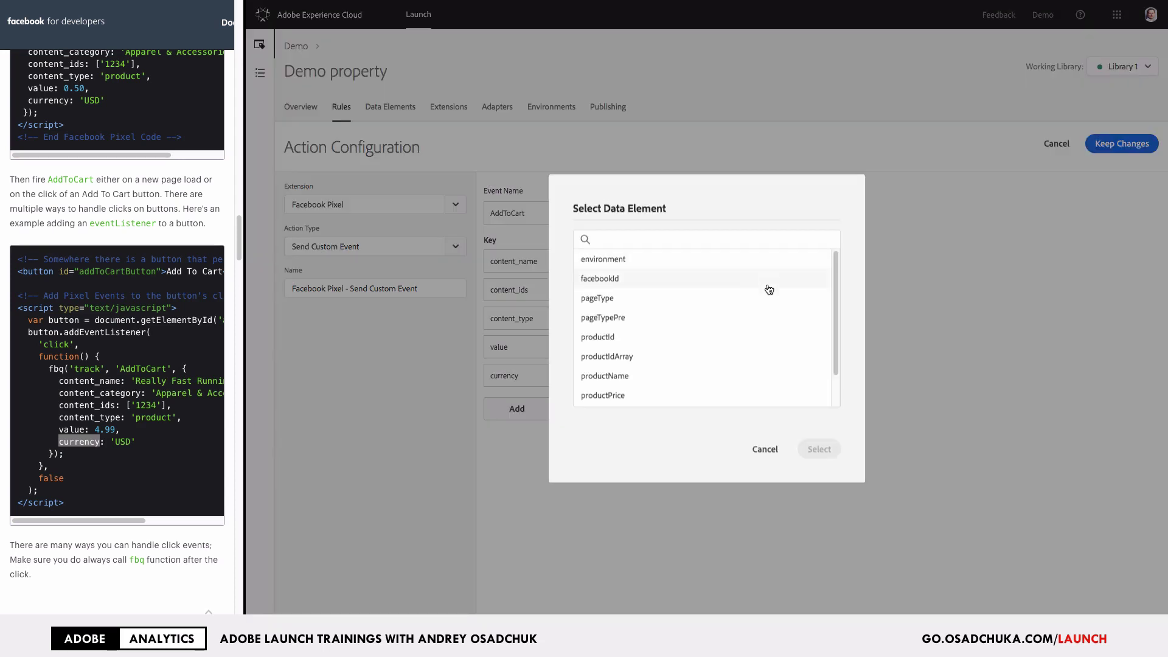
left_click(647, 377)
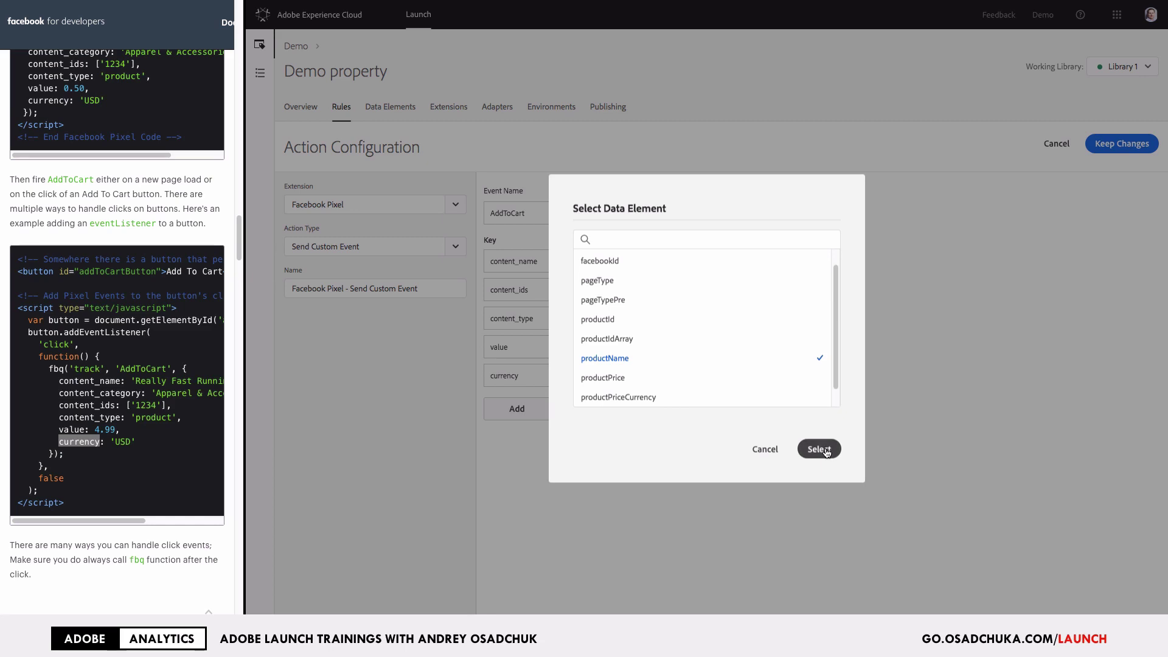
left_click(821, 450)
left_click(761, 291)
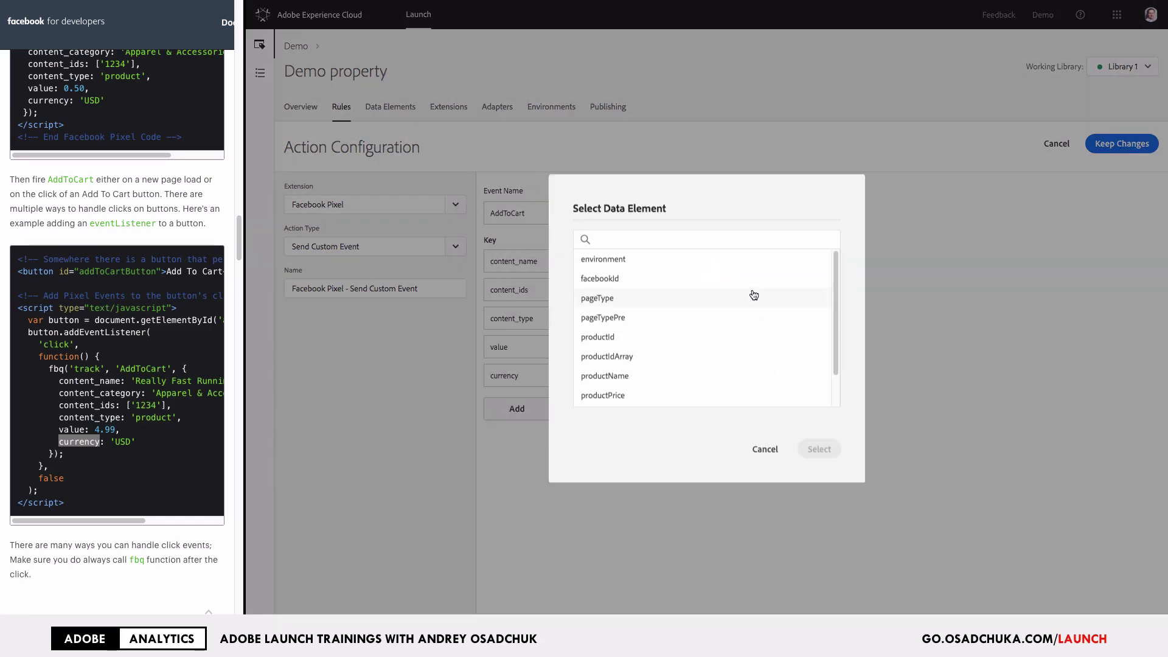
left_click(697, 358)
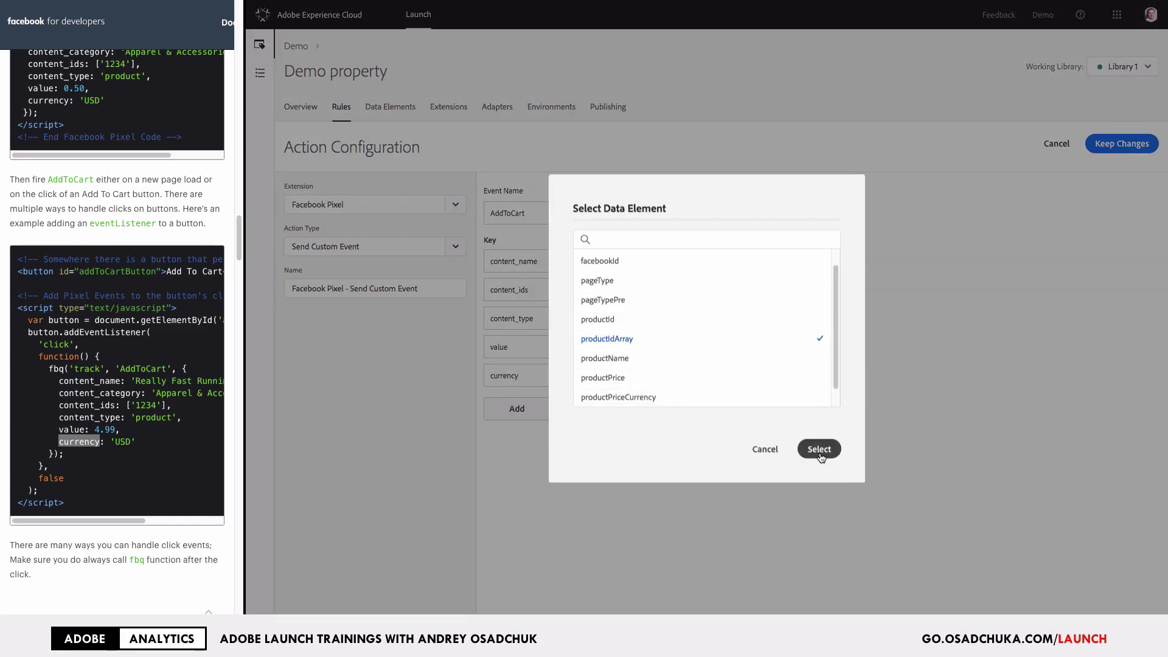
left_click(821, 453)
Step: Set the content_type value to product and assign the productPrice data element to value
left_click(706, 324)
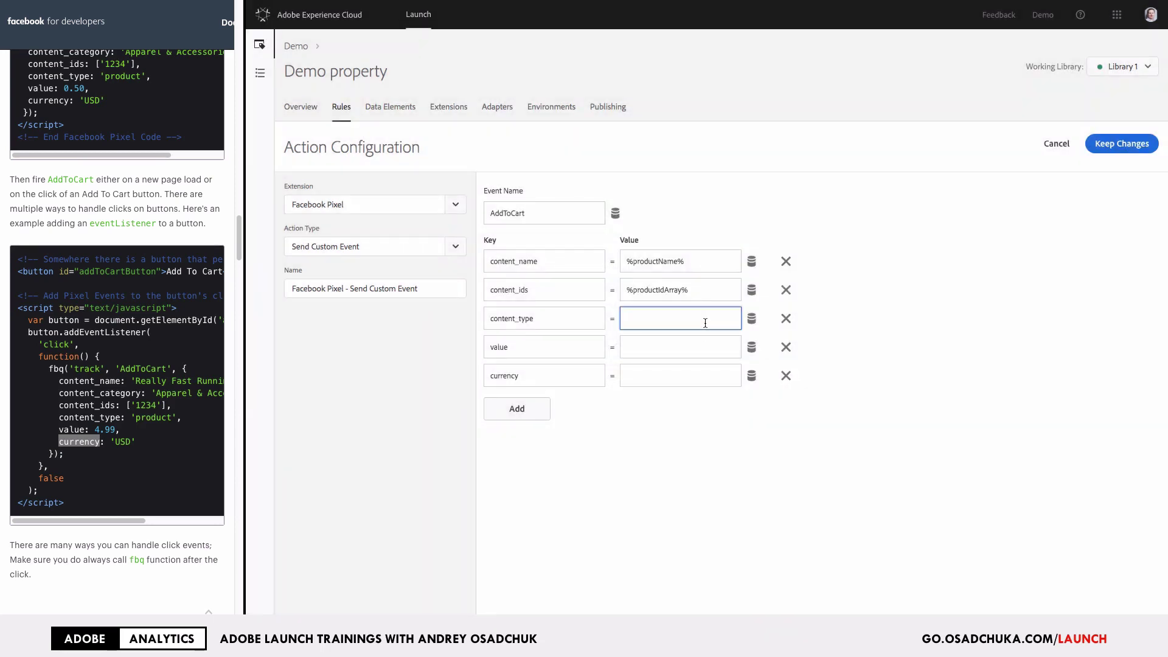
type("product")
left_click(751, 347)
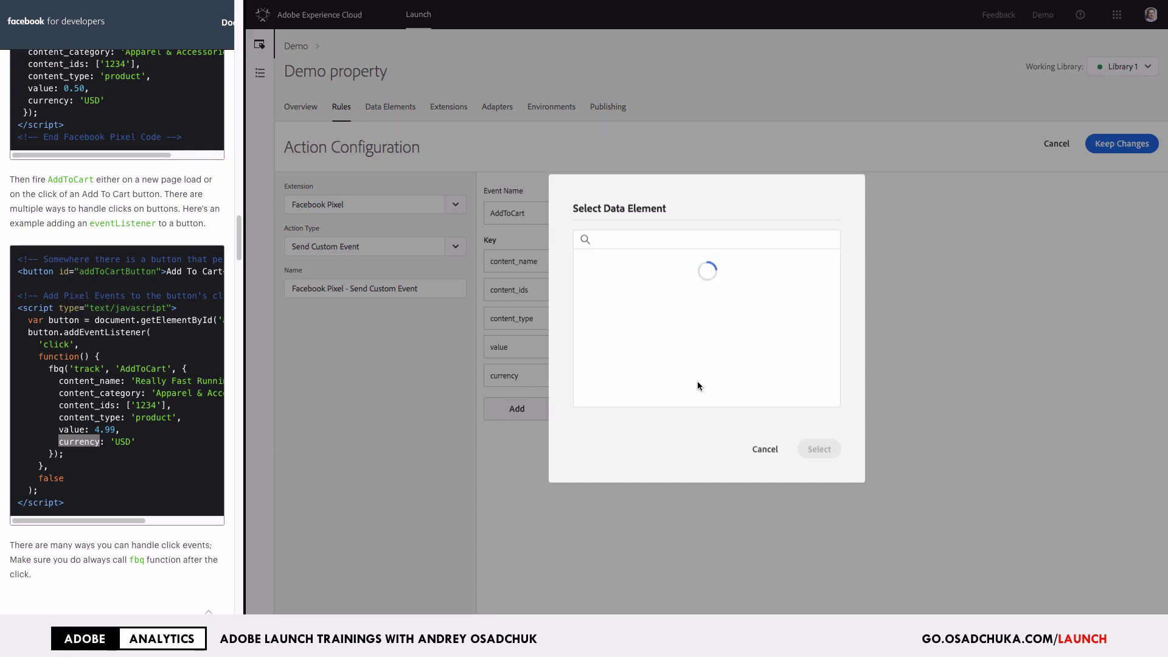
left_click(672, 396)
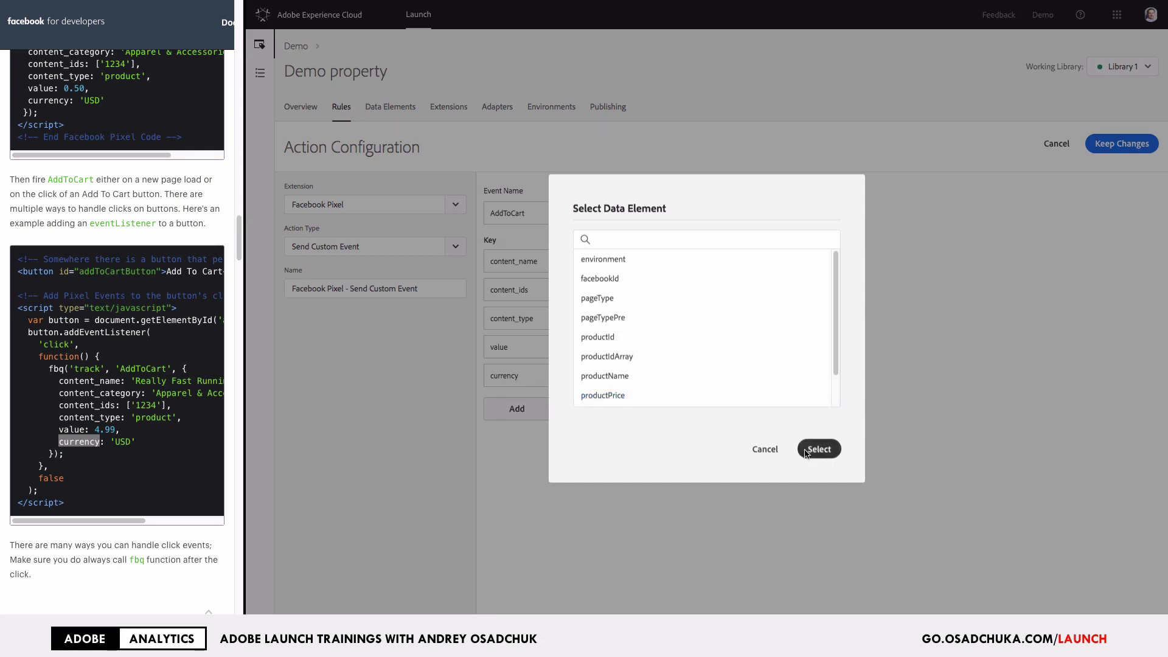
left_click(819, 449)
Step: Assign the productPriceCurrency data element to the currency parameter
left_click(752, 375)
scroll(836, 355, "down", 2)
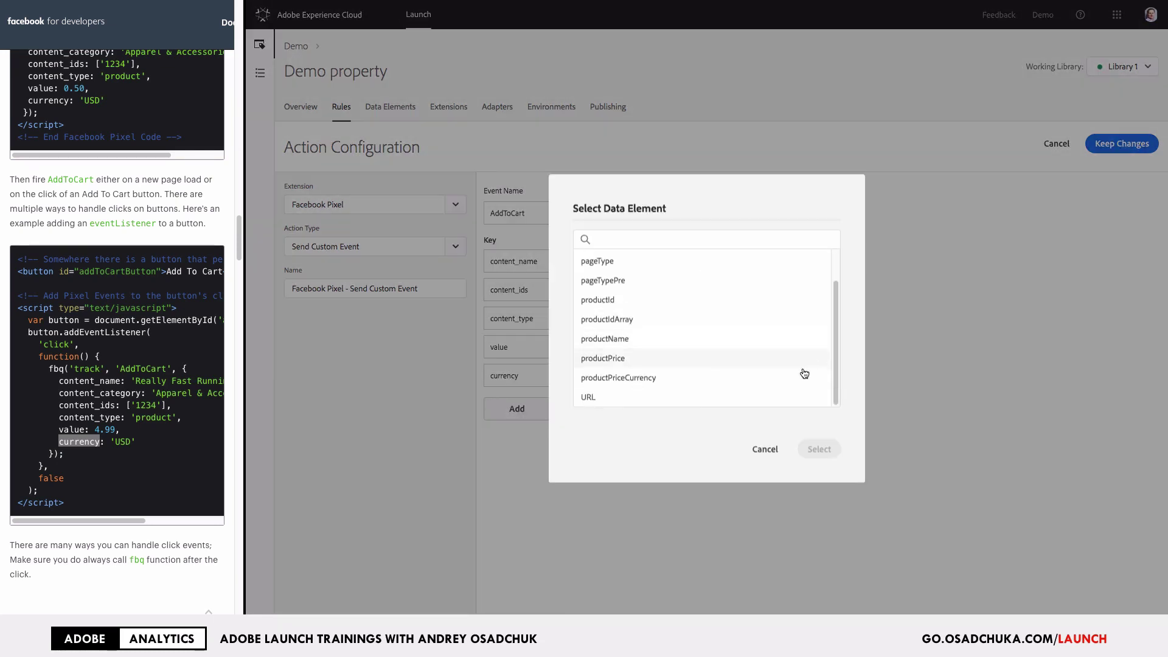
left_click(732, 380)
left_click(814, 449)
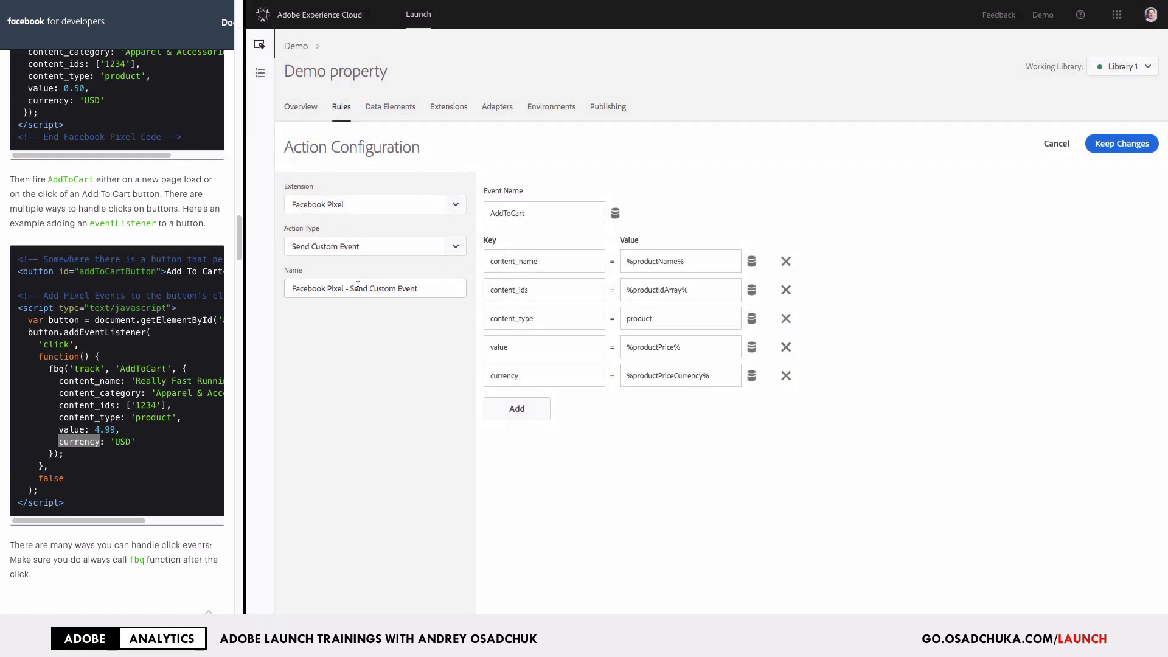
Step: Rename the action Facebook Pixel - AddToCart, keep the changes, and save the rule to the library with a build
left_click_drag(350, 289, 444, 288)
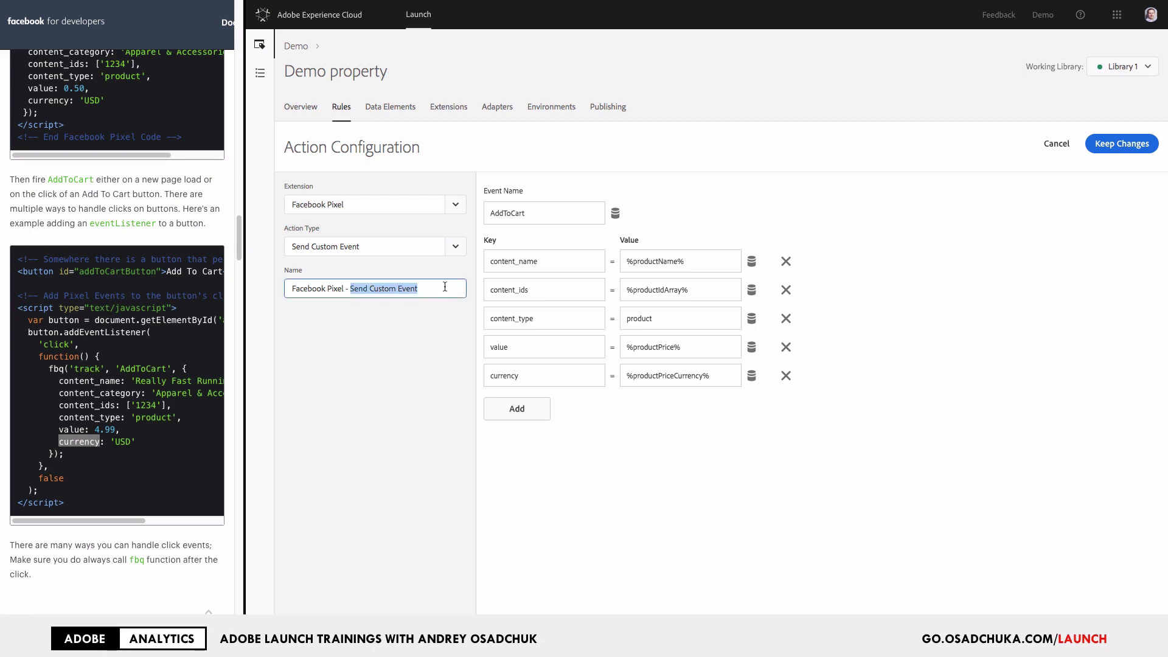
type("addToCar")
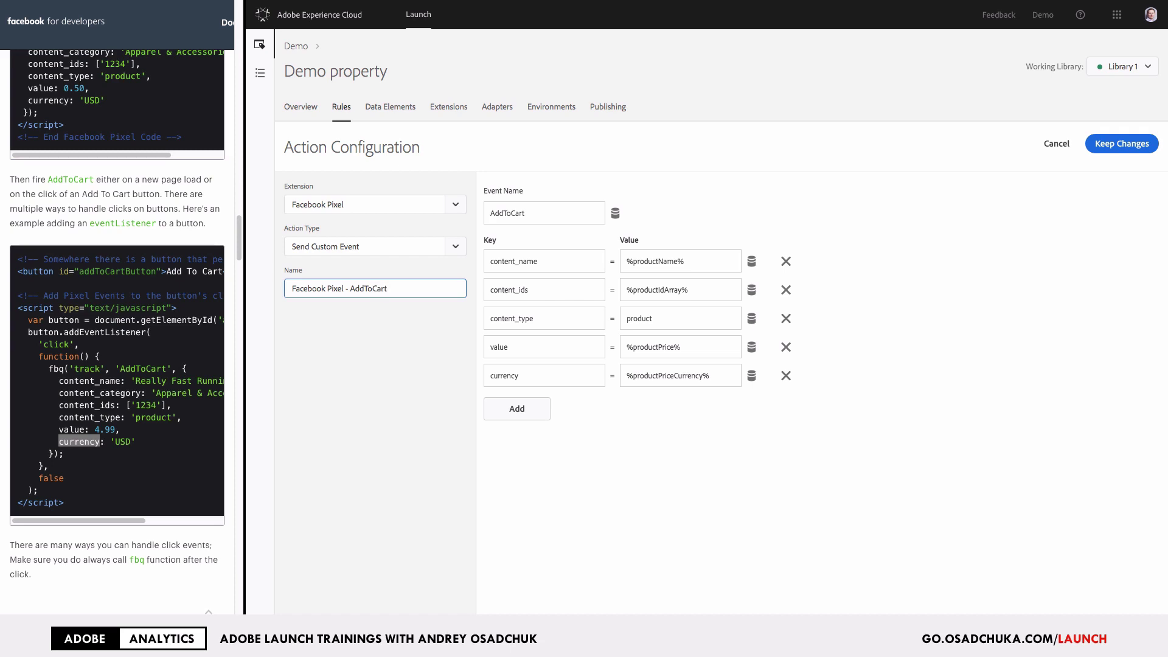
left_click(1114, 149)
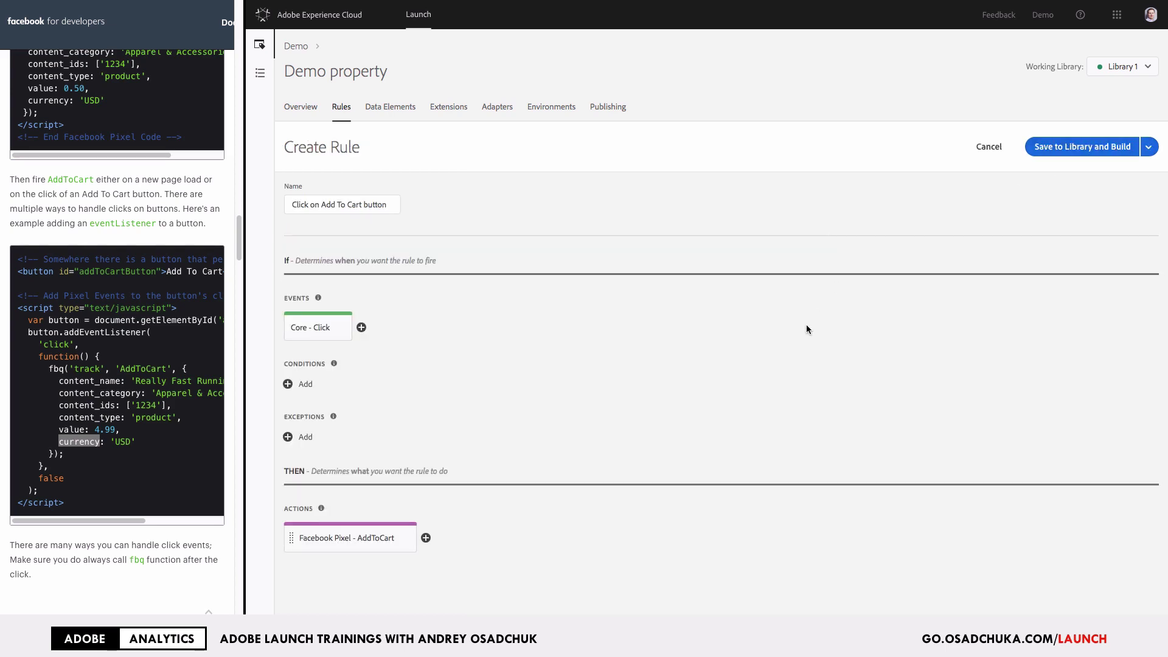
left_click(1079, 152)
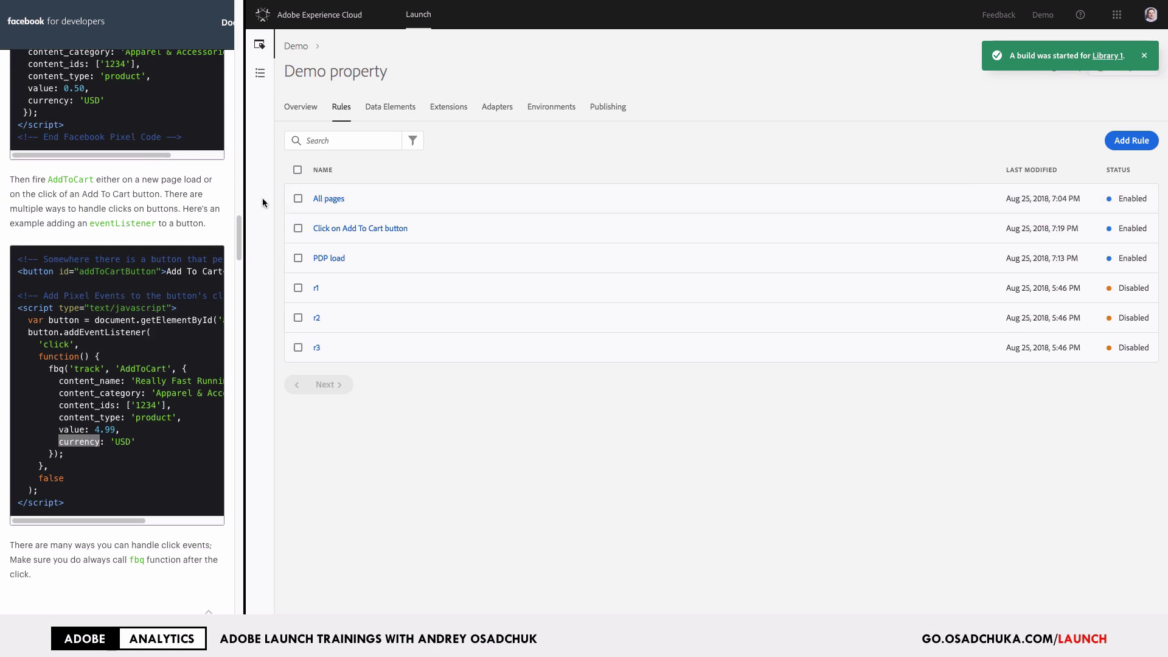
Step: Switch to the Madison Island store, load its home page and list the page's Facebook network requests
left_click_drag(246, 204, 845, 198)
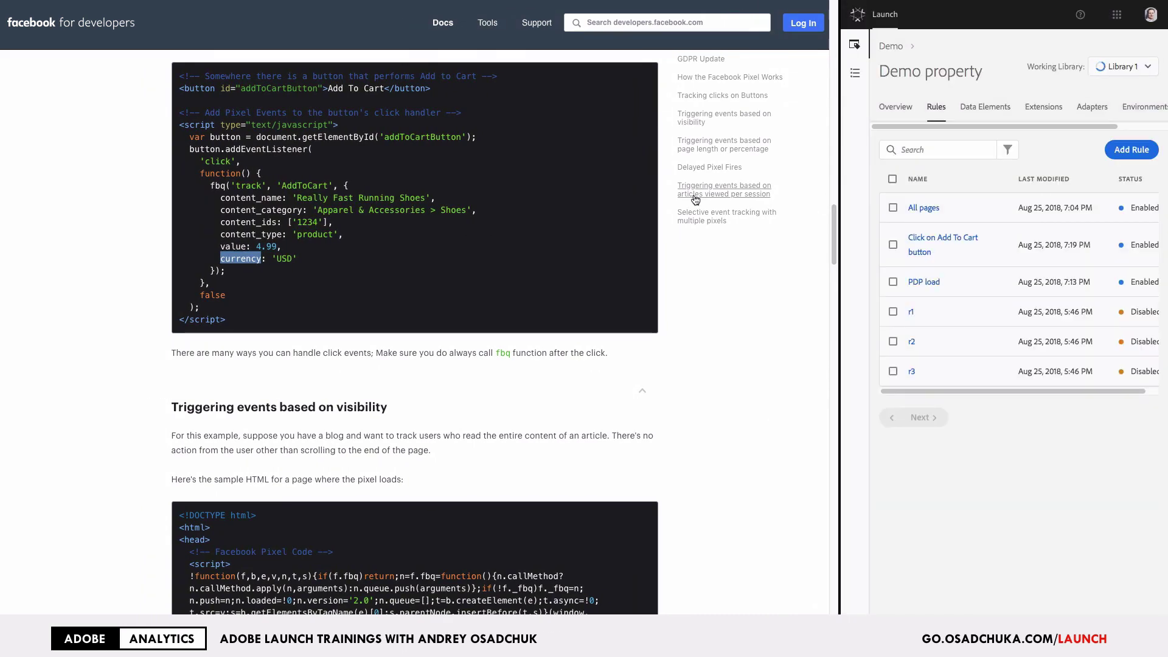
key("super+grave")
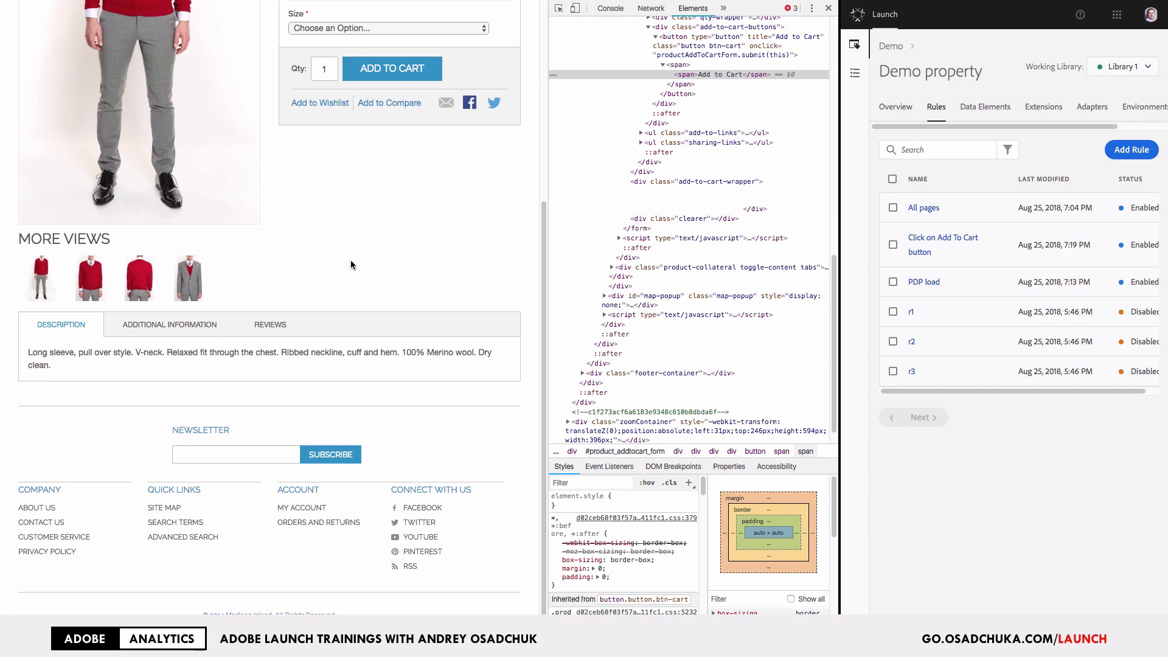
scroll(342, 263, "up", 5)
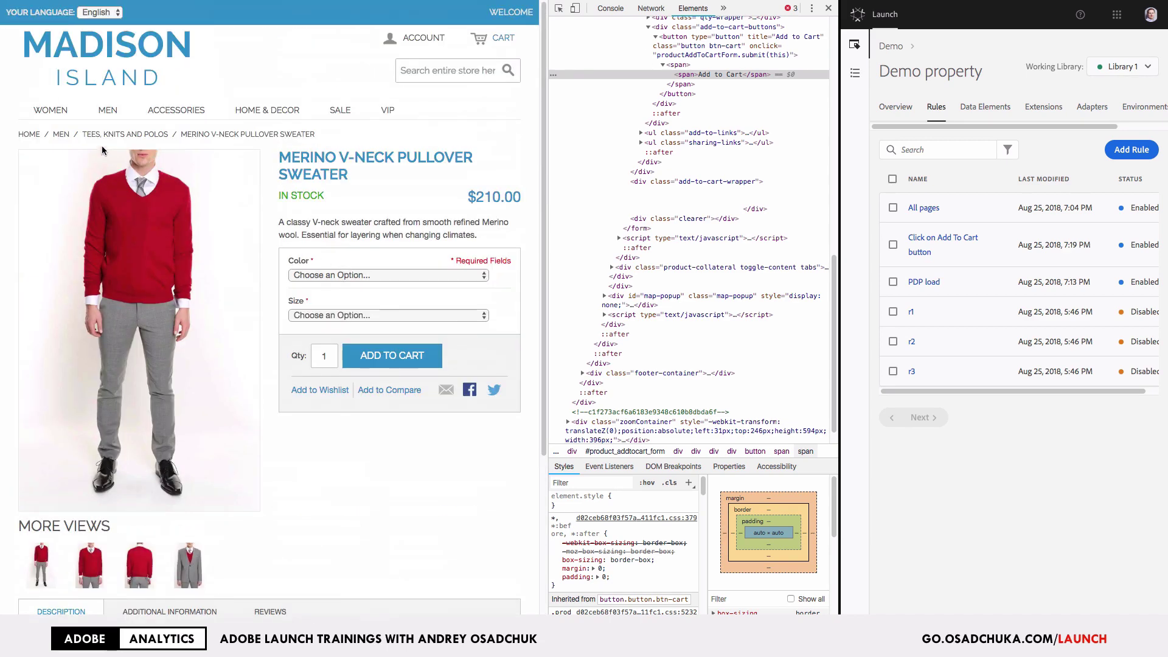
left_click(121, 79)
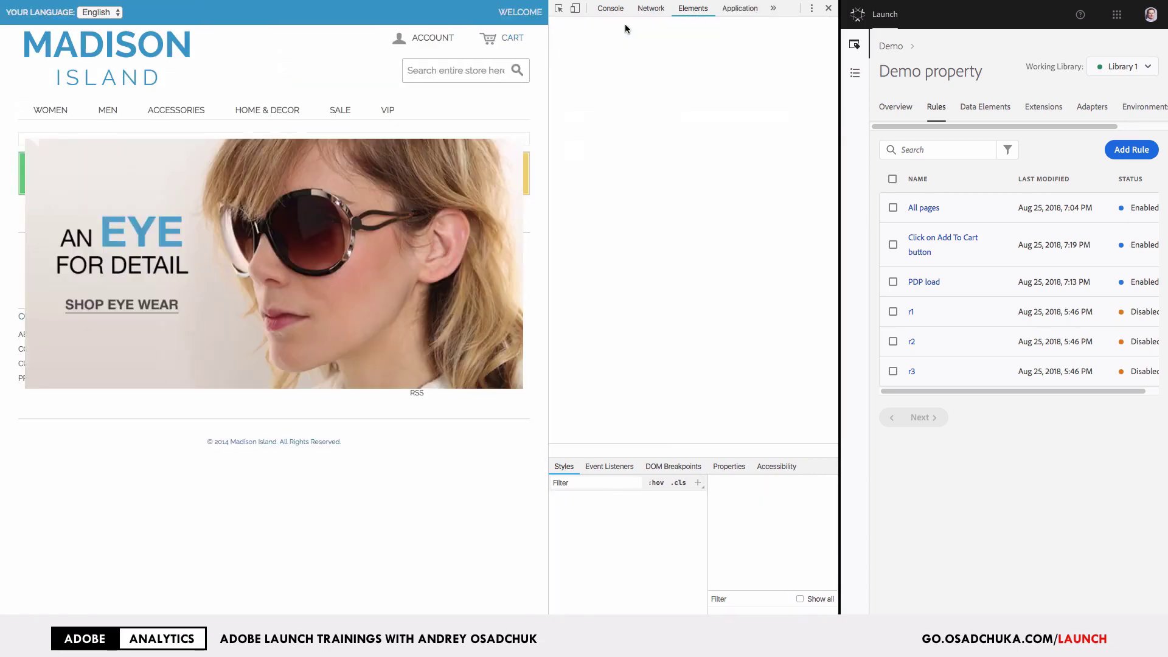
left_click(650, 14)
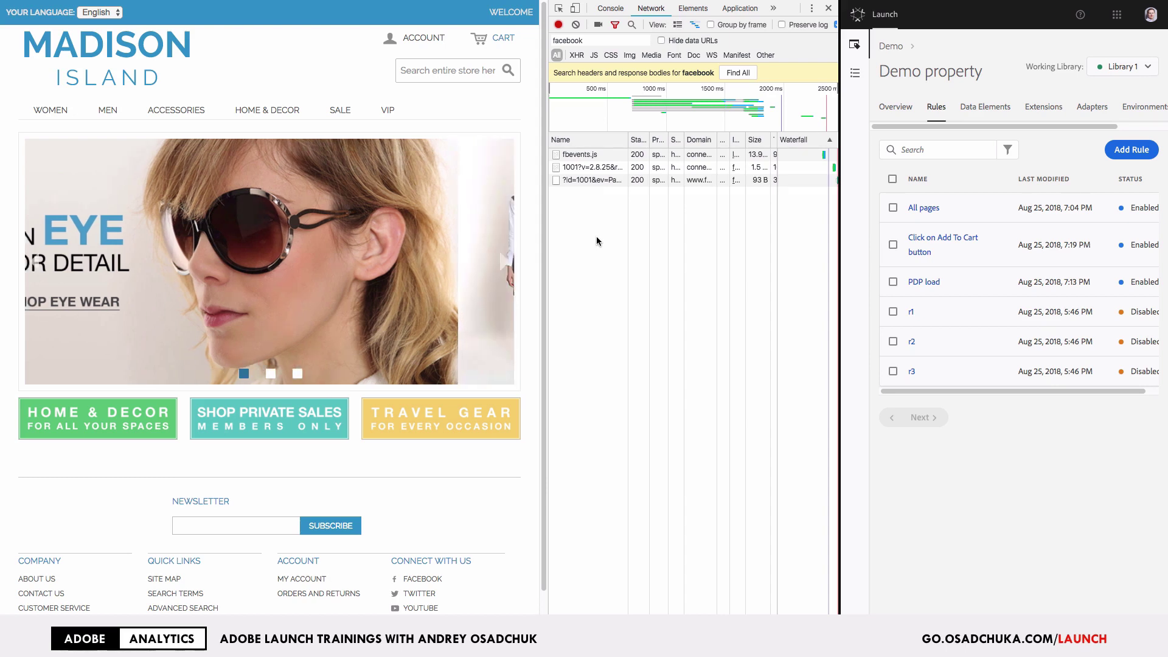
Step: Inspect the home page's PageView request, checking its query parameters and the pixel id in the request URL
left_click(587, 183)
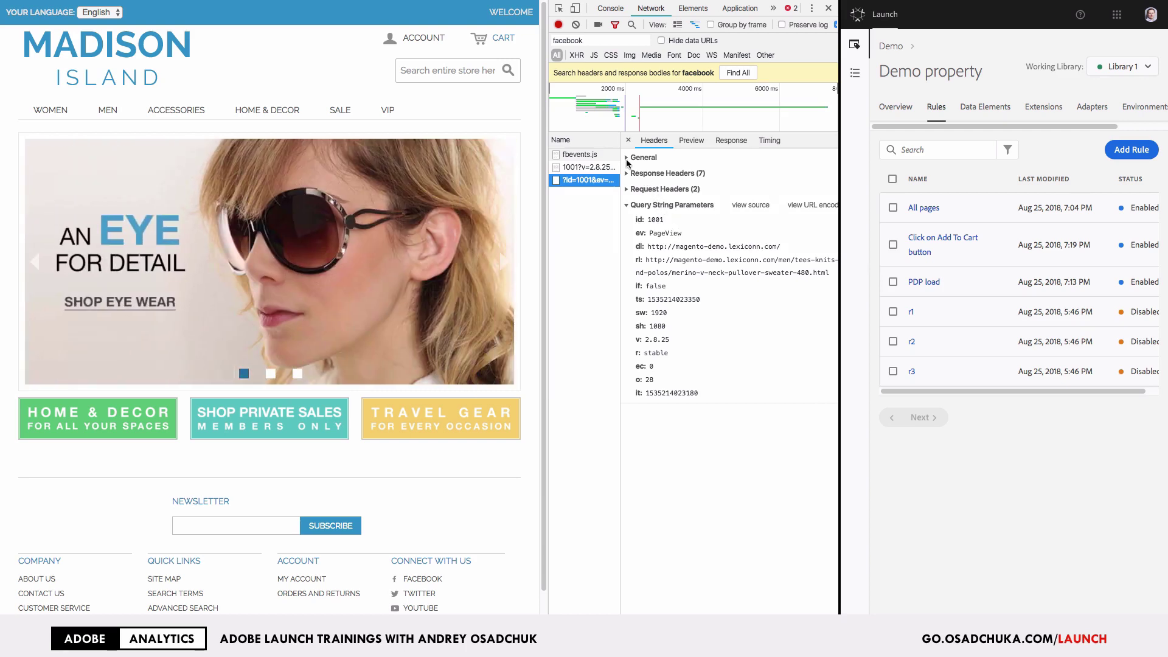
left_click(626, 158)
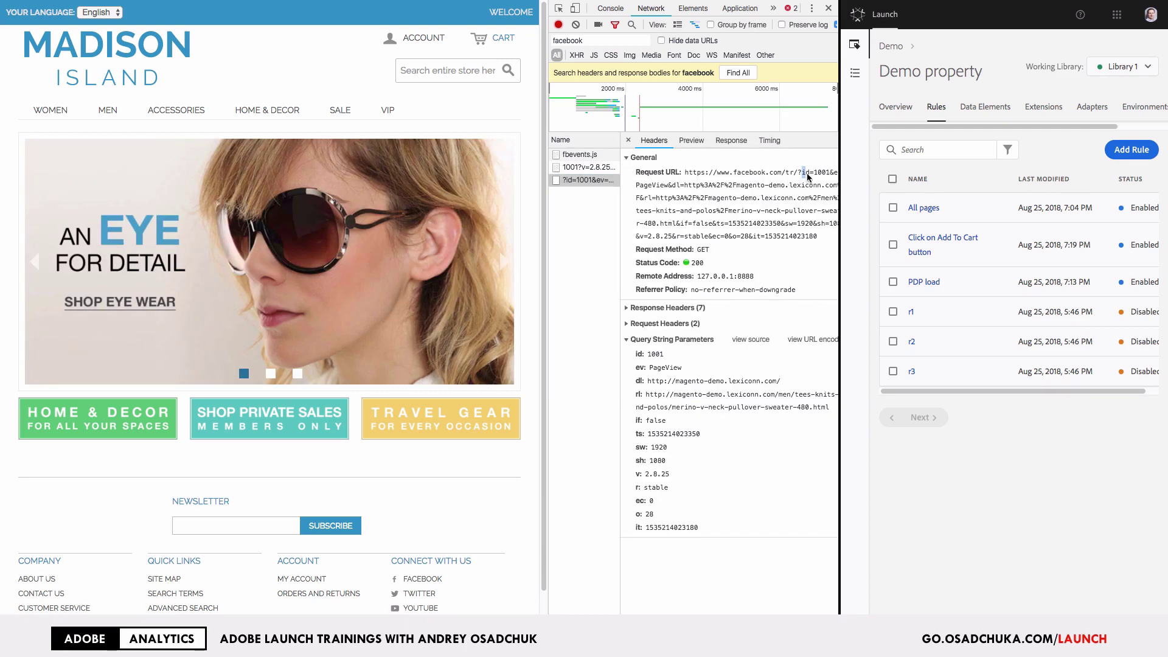
left_click_drag(801, 175, 822, 175)
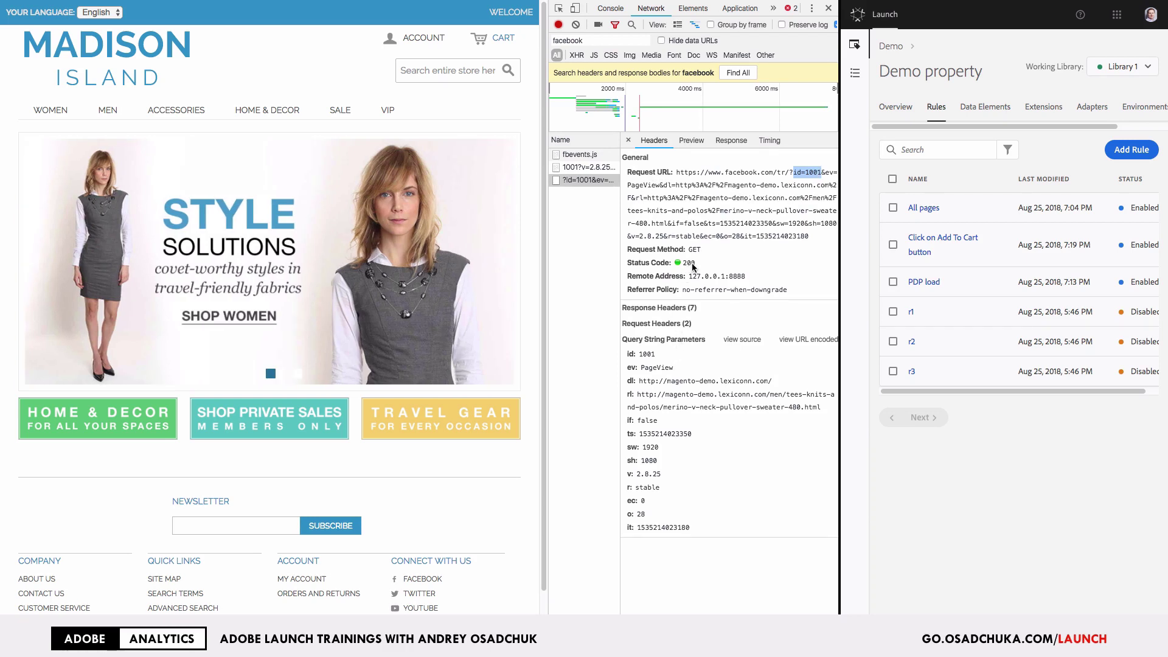
scroll(680, 257, "left", 1)
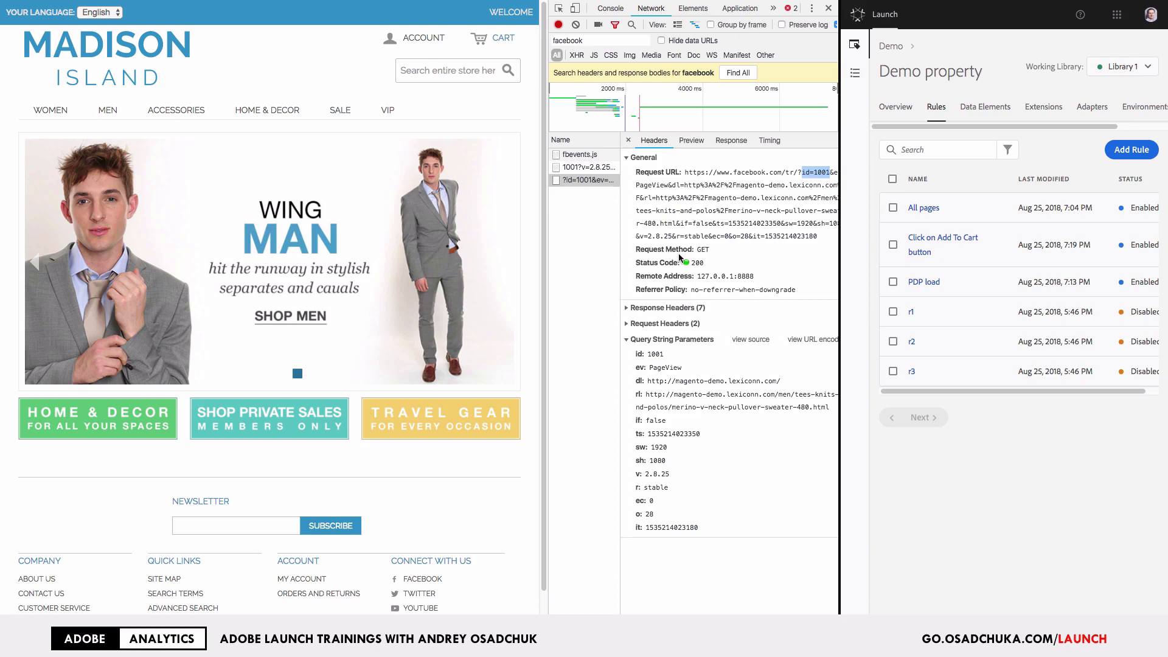
left_click(627, 159)
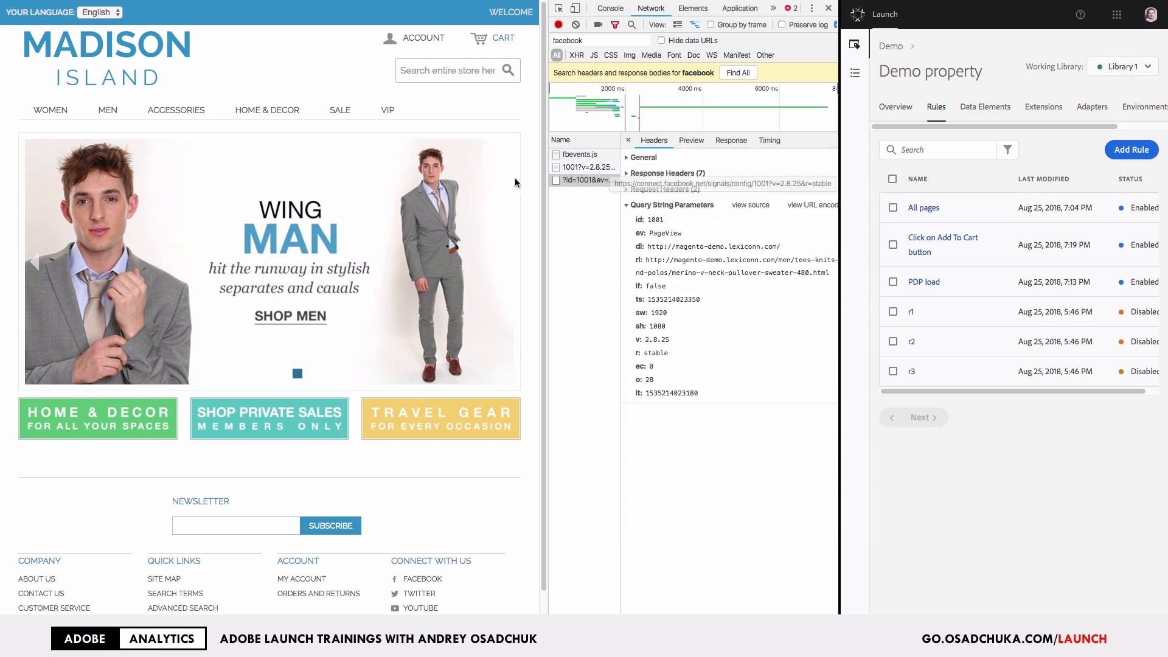
Step: Browse through Men and Tees, Knits and Polos to the Merino V-Neck Pullover Sweater, inspecting the PageView and ViewContent requests
left_click(284, 317)
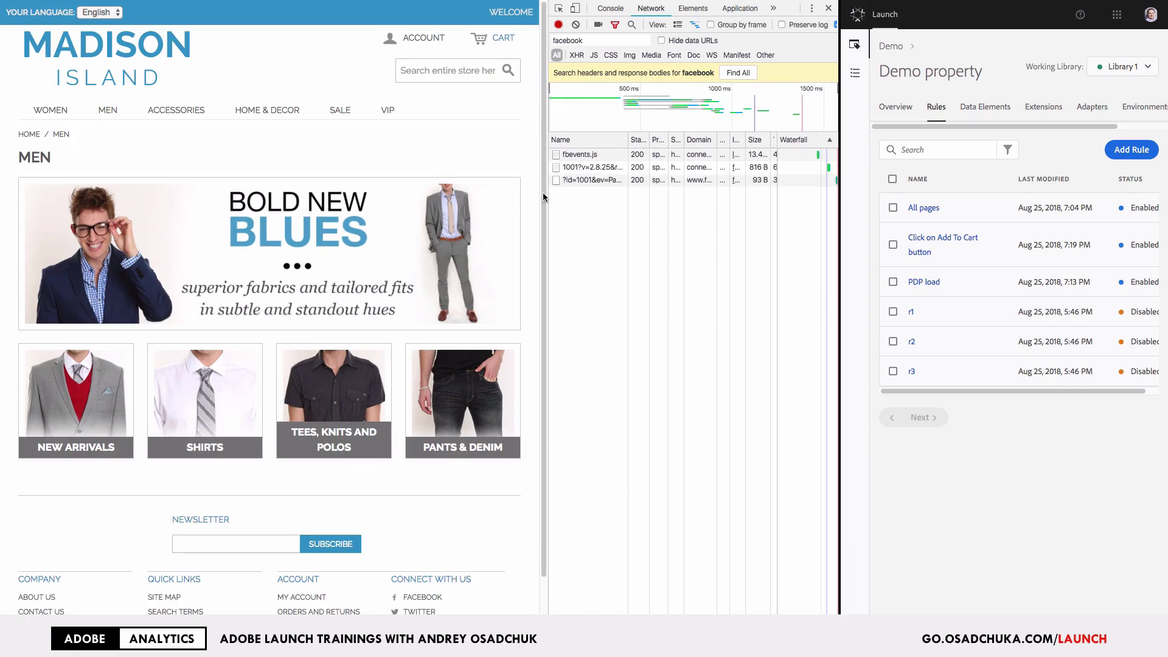
left_click(587, 180)
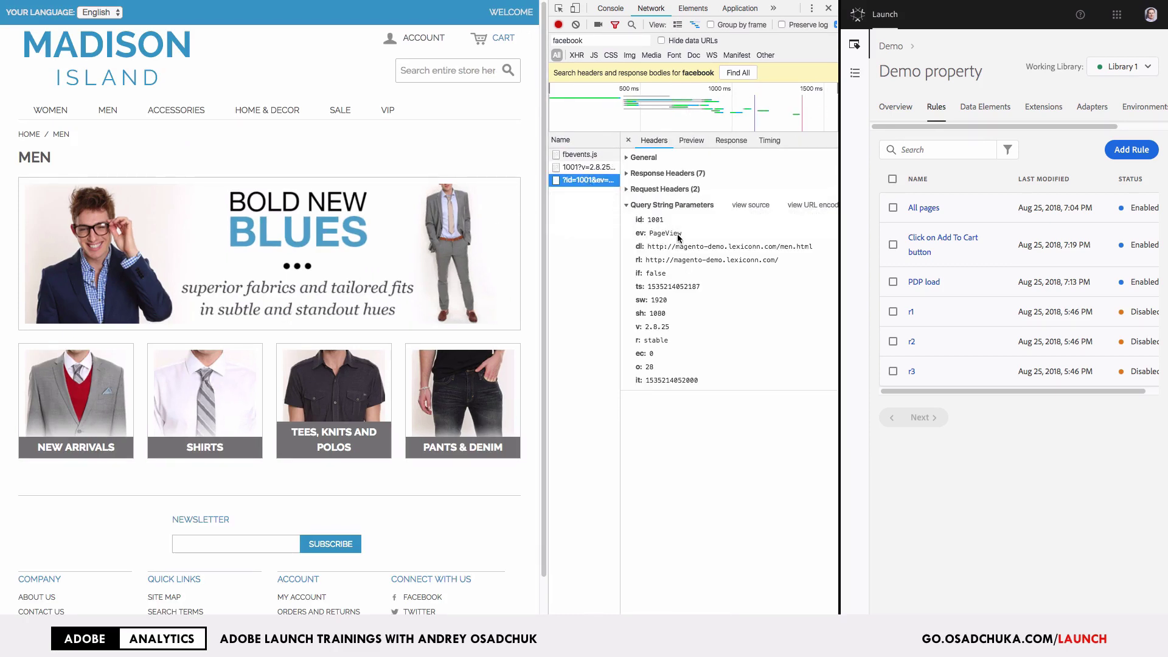
left_click(345, 389)
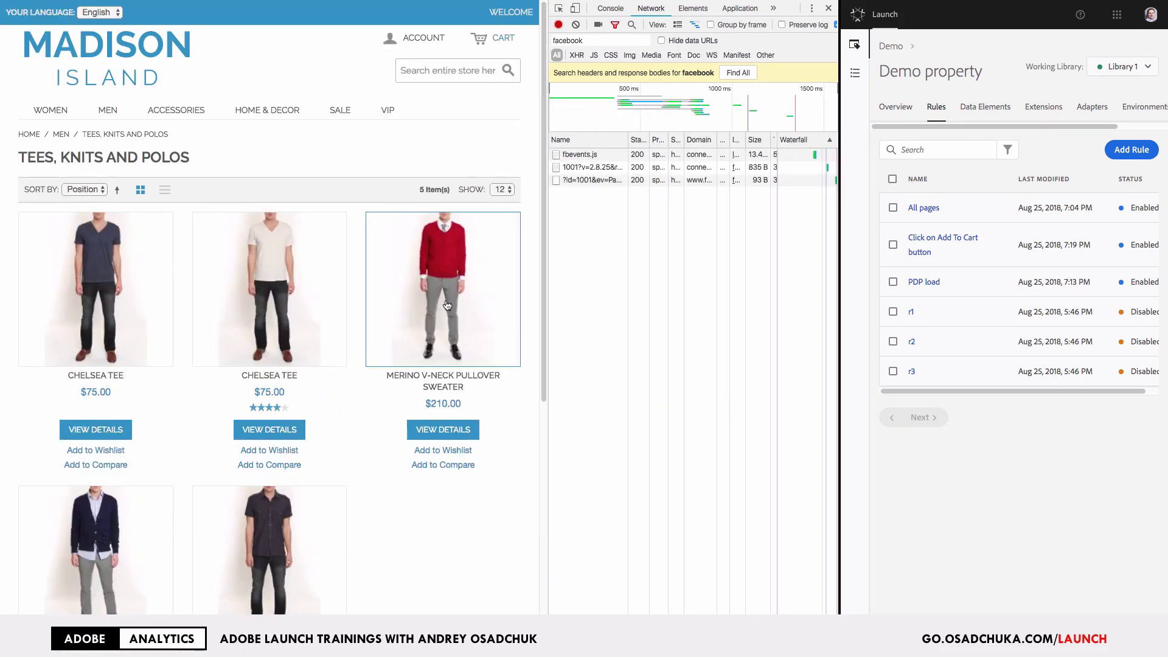
left_click(447, 280)
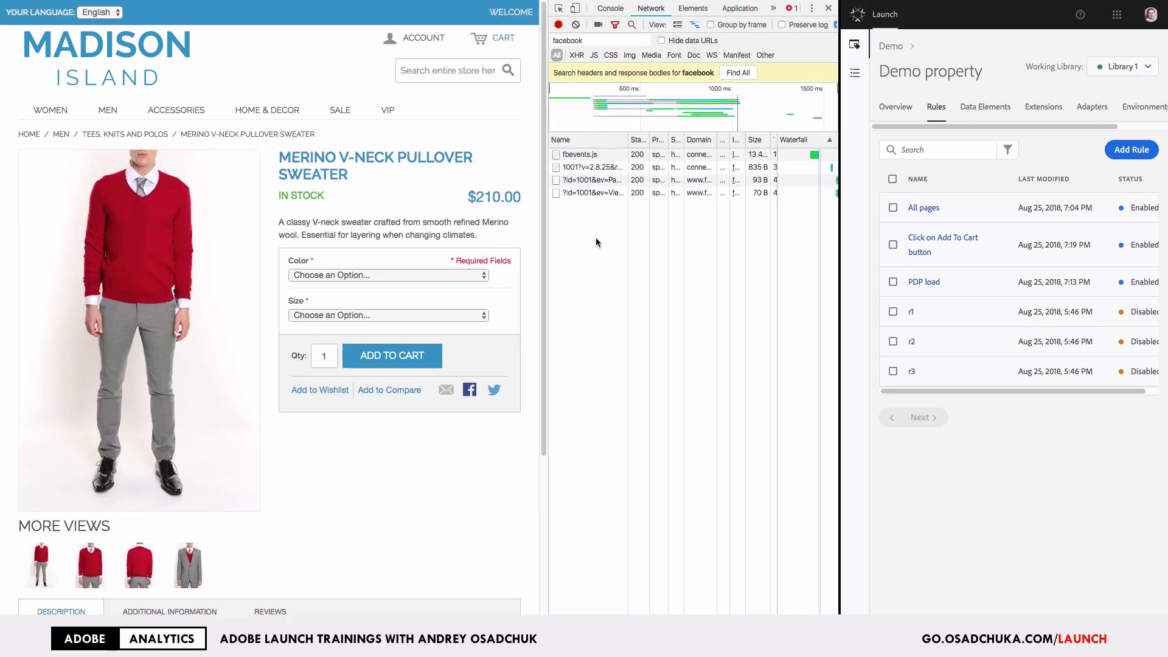
left_click(585, 181)
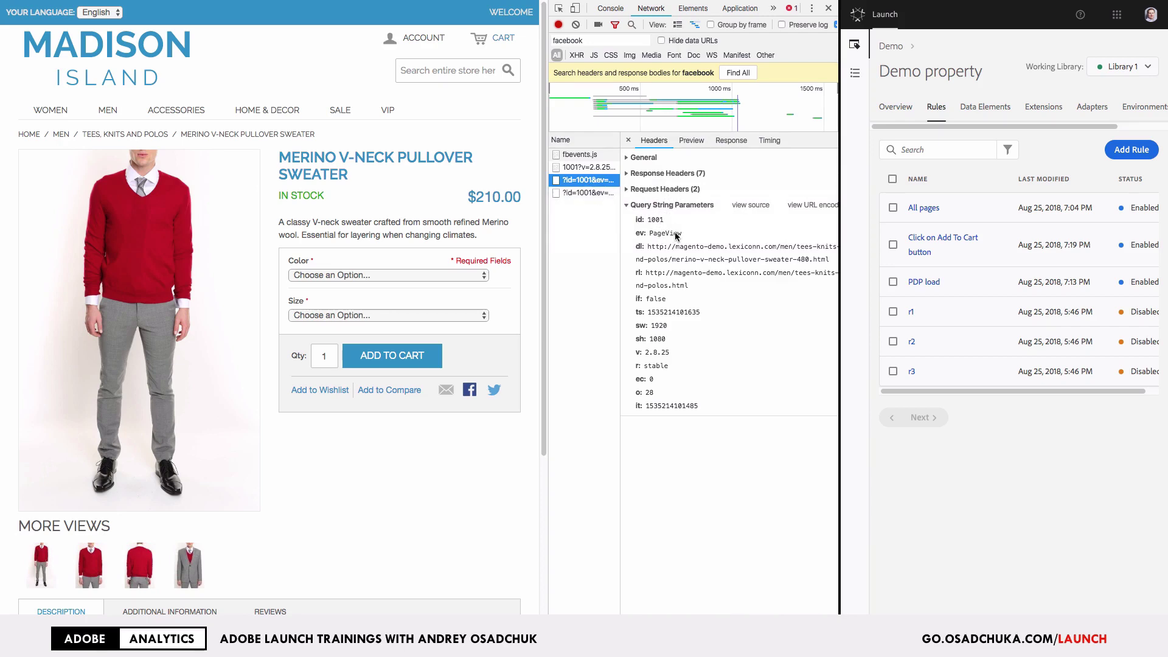
left_click(588, 193)
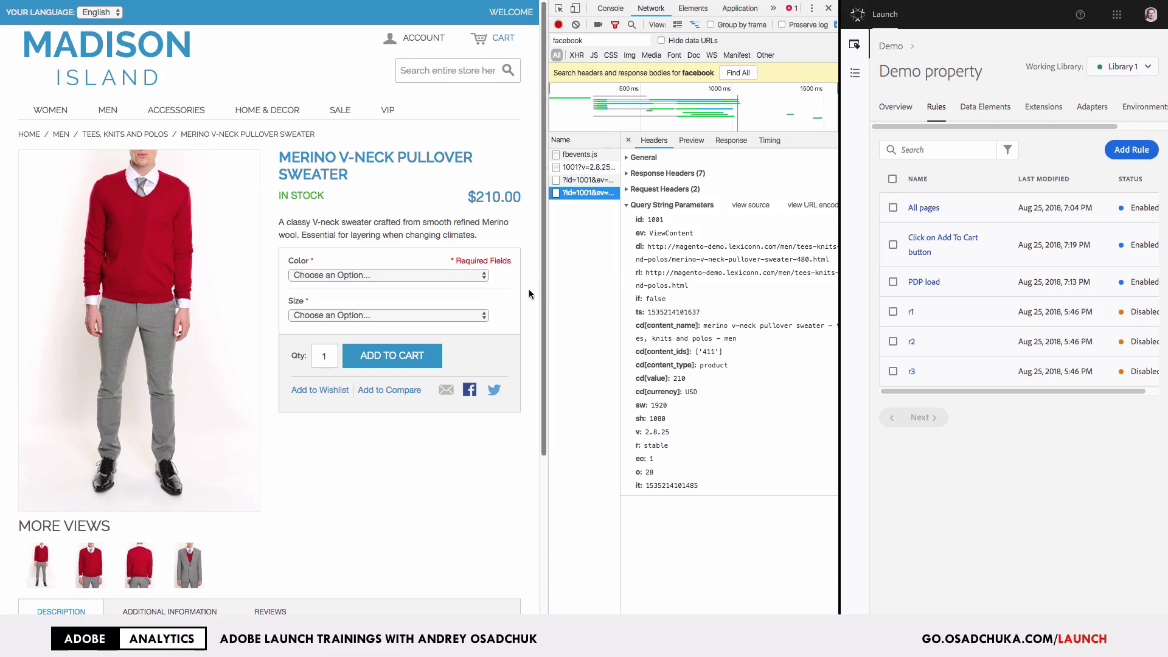
Step: Choose color Red and size XL for the Merino V-Neck Pullover Sweater
left_click(444, 277)
left_click(436, 286)
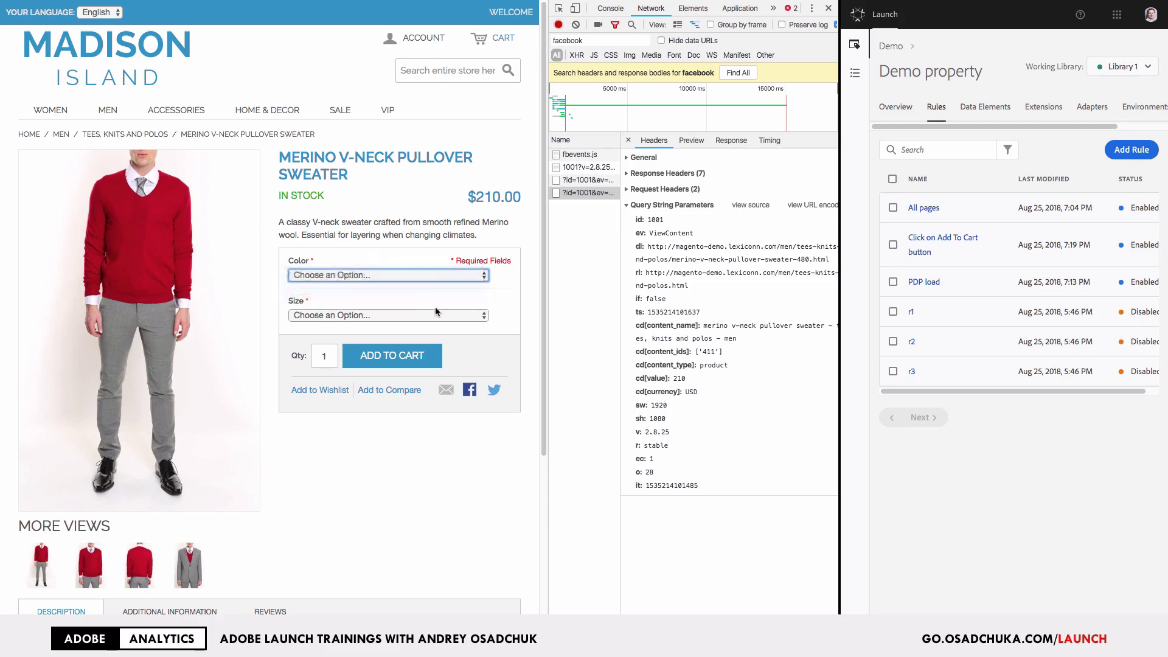
left_click(428, 316)
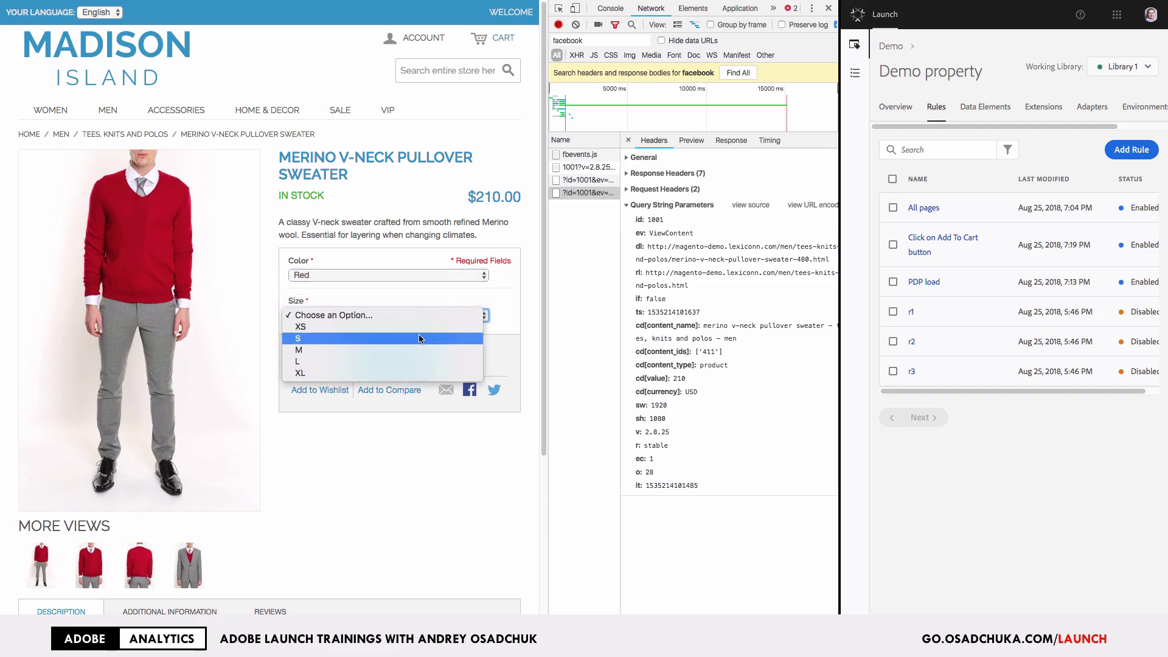
left_click(417, 372)
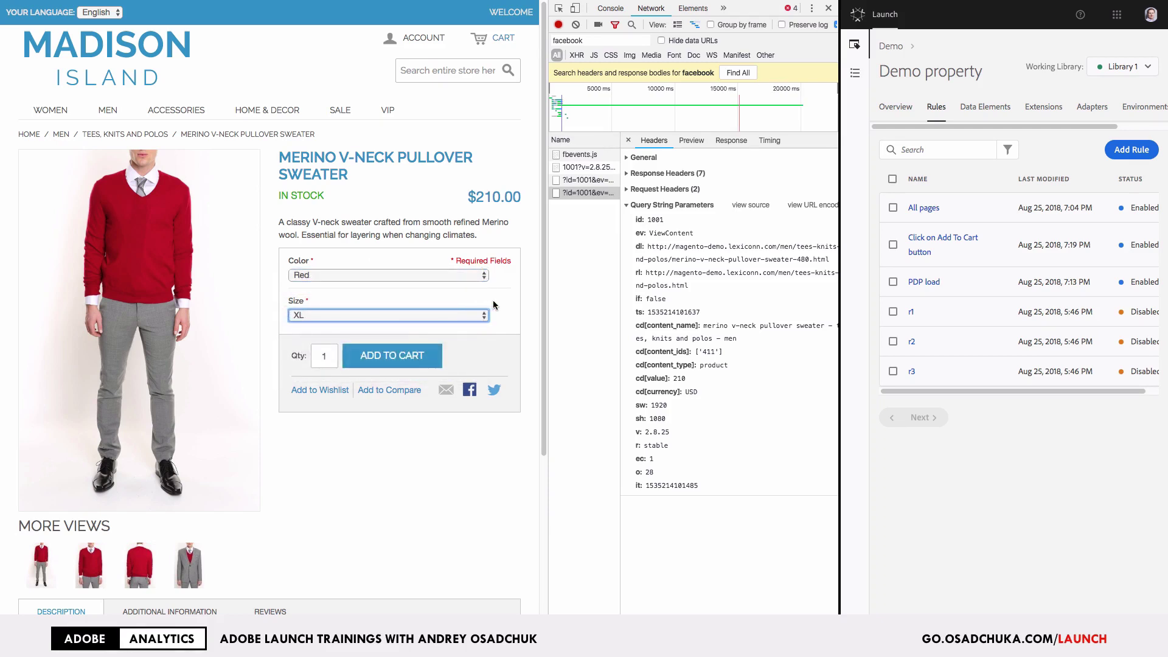
Step: Add the sweater to the cart and inspect the event name in the resulting AddToCart request
left_click(393, 358)
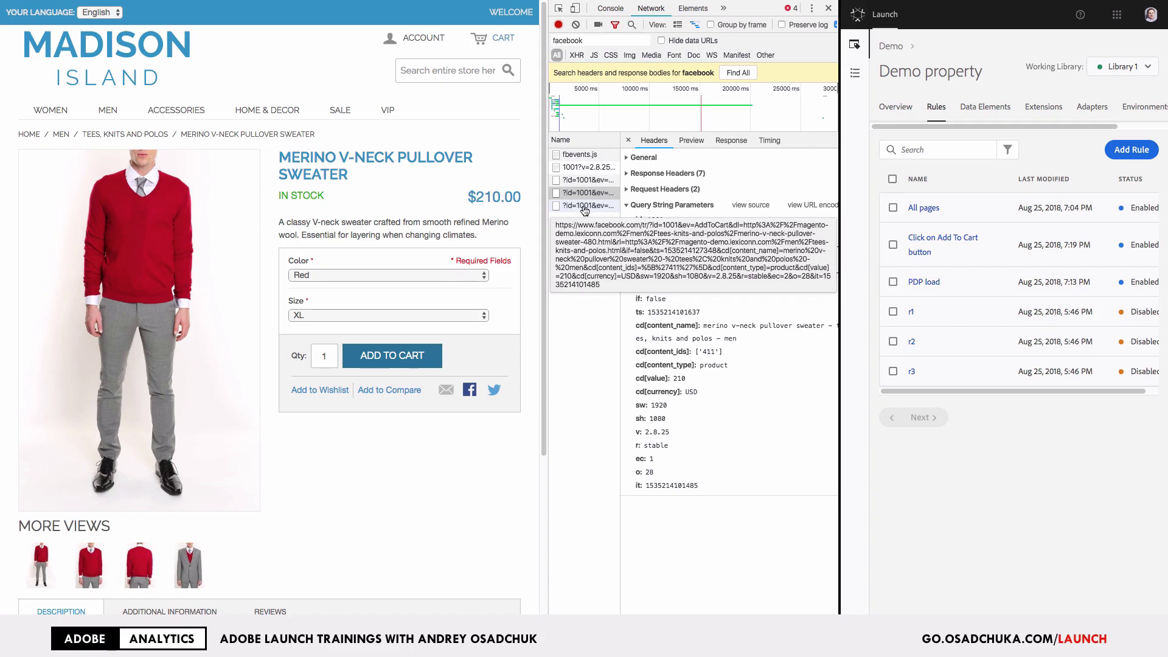
left_click(585, 207)
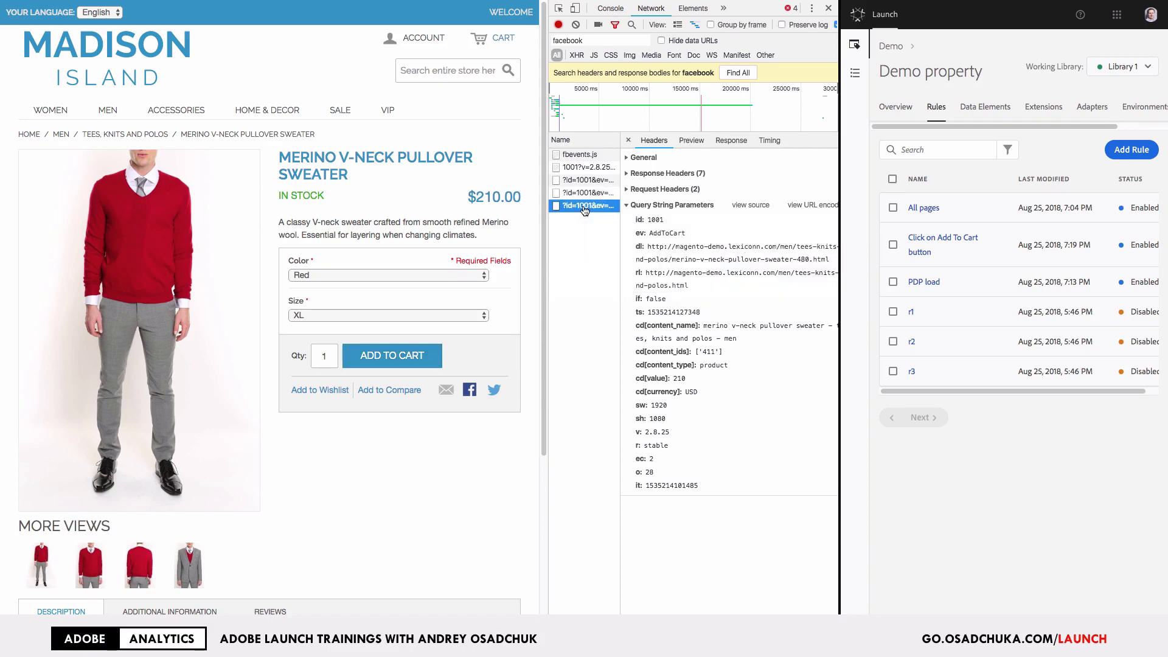
double_click(664, 235)
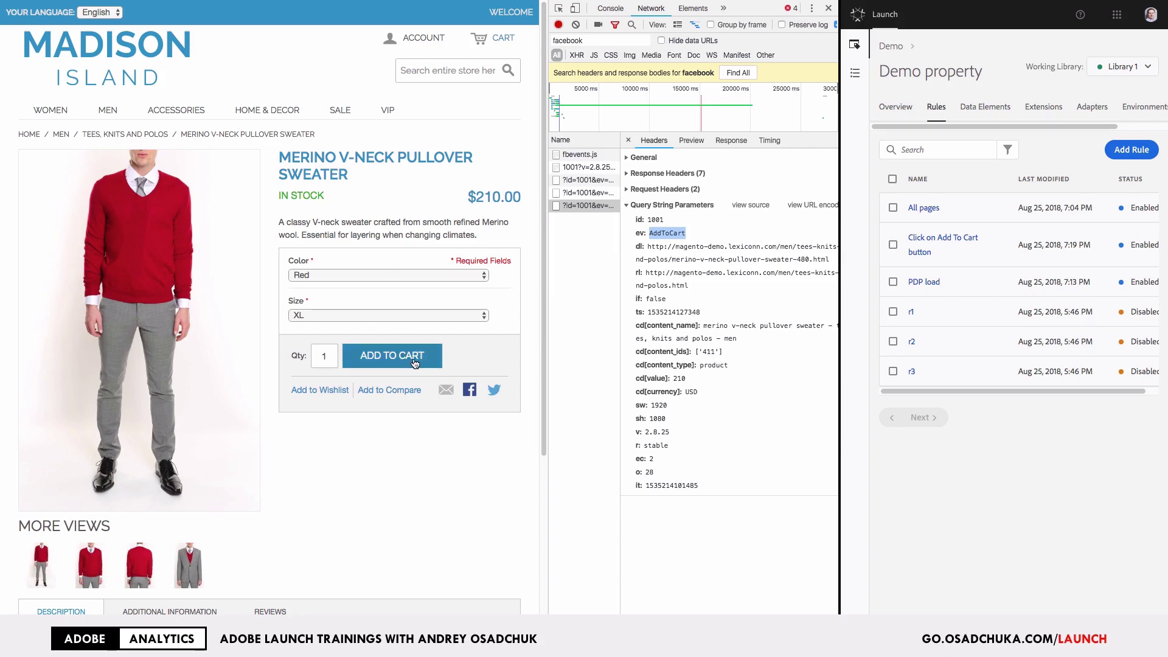
Step: Check the console log for the All pages, PDP load and Click on Add To Cart button rules, and return to the network requests
left_click(609, 9)
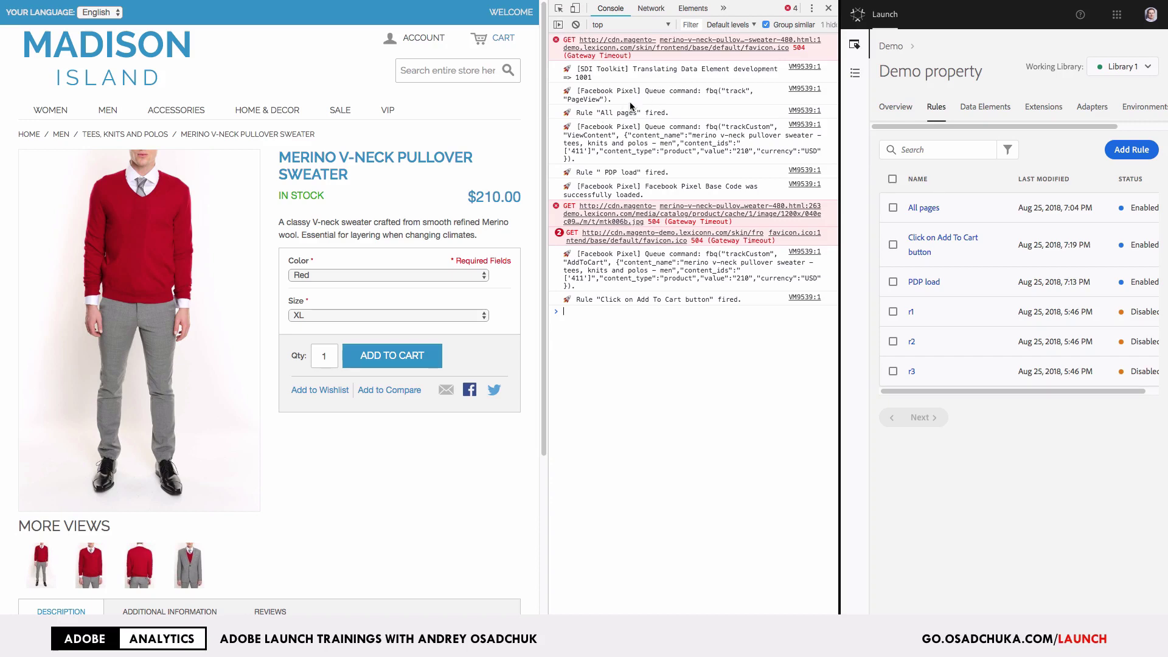
left_click_drag(601, 114, 642, 114)
left_click_drag(605, 172, 639, 177)
left_click_drag(600, 298, 708, 301)
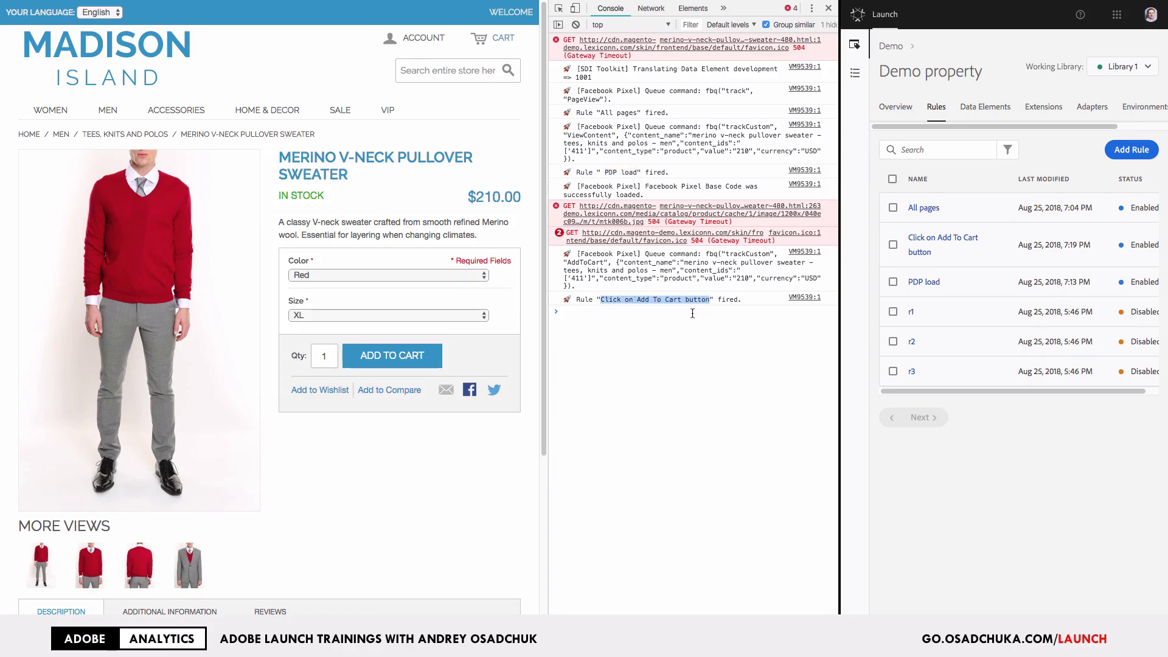
left_click(652, 8)
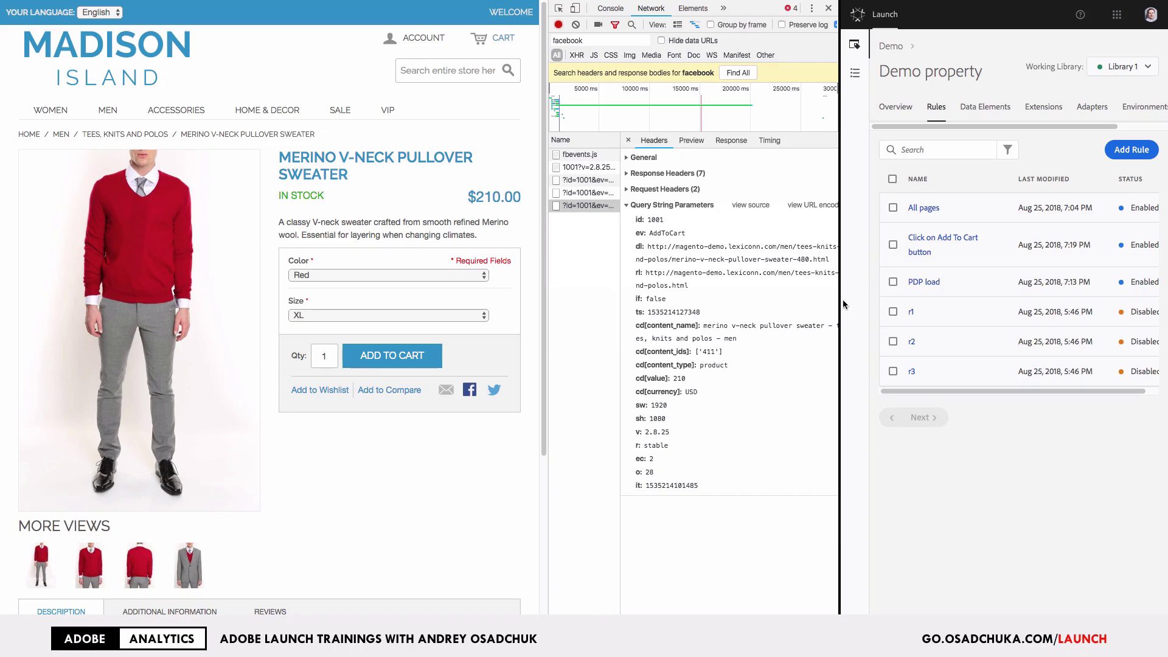
Step: Enlarge the Launch window beside the store, review the Demo property's installed extensions, and return to its rules
left_click_drag(840, 303, 245, 304)
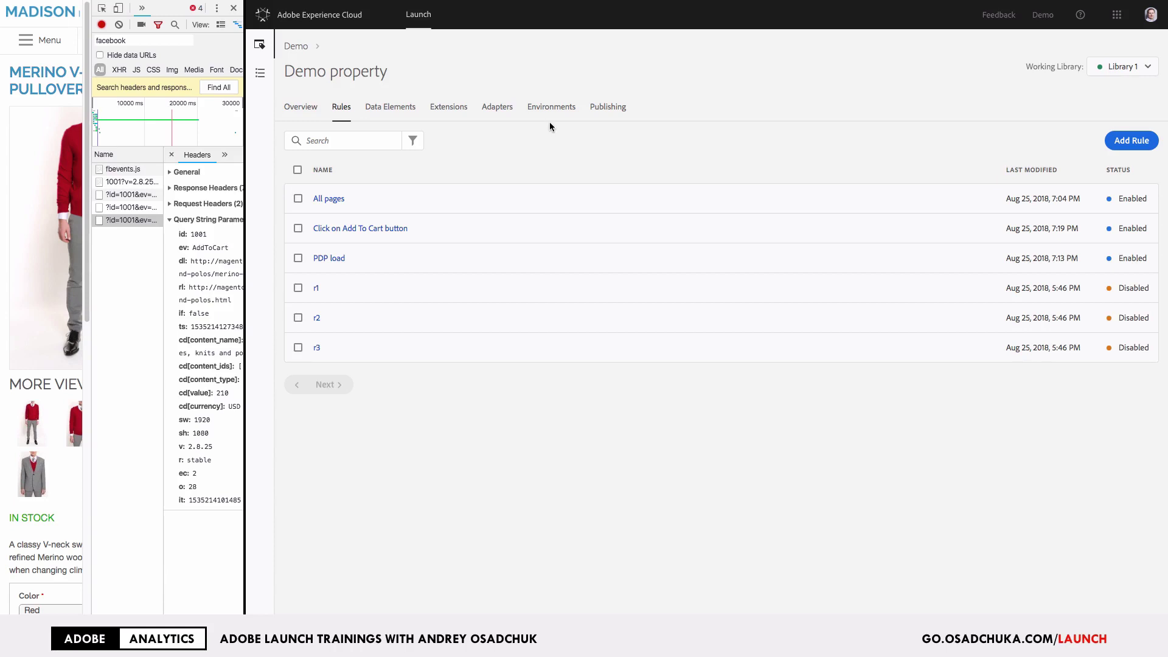
left_click(460, 115)
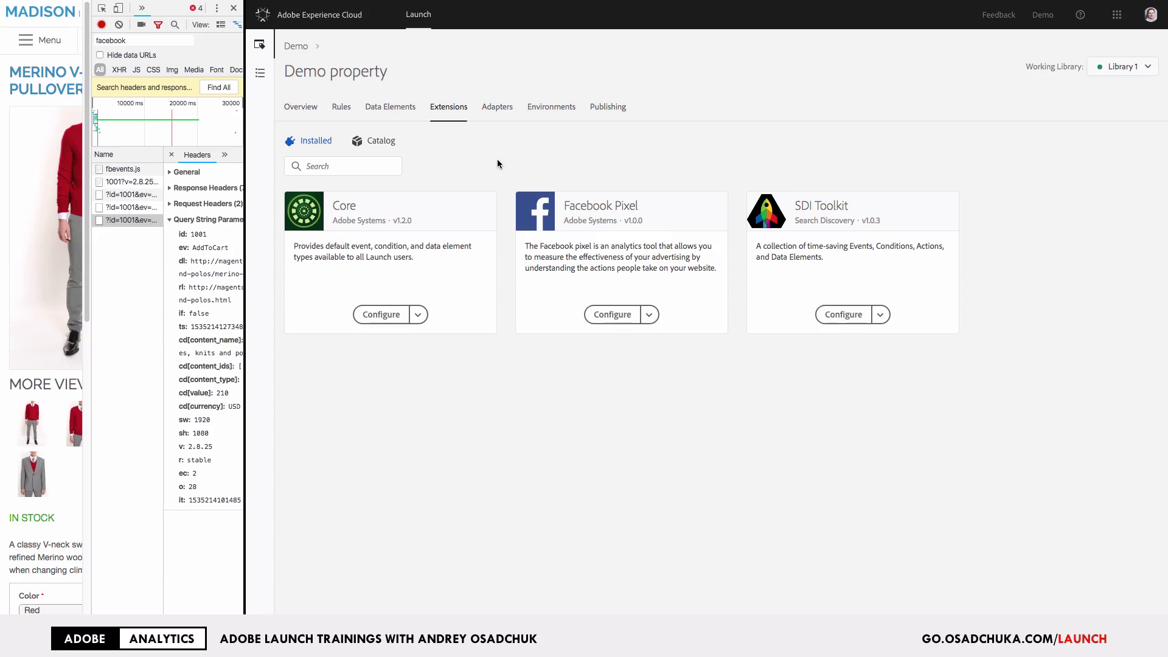
left_click(336, 108)
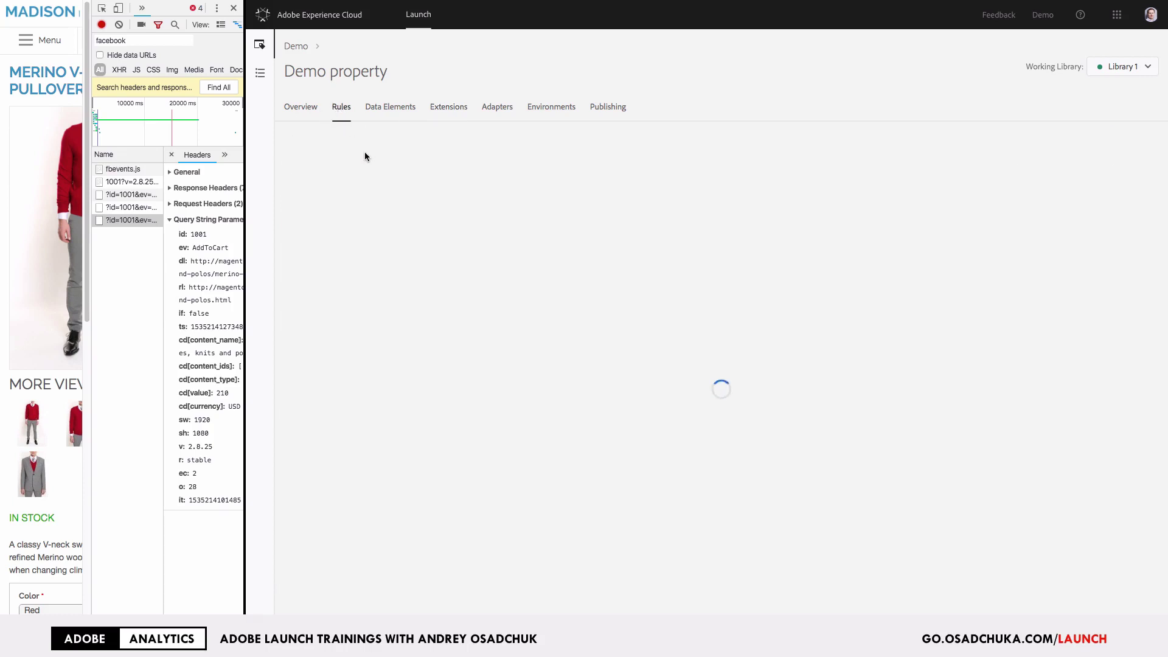